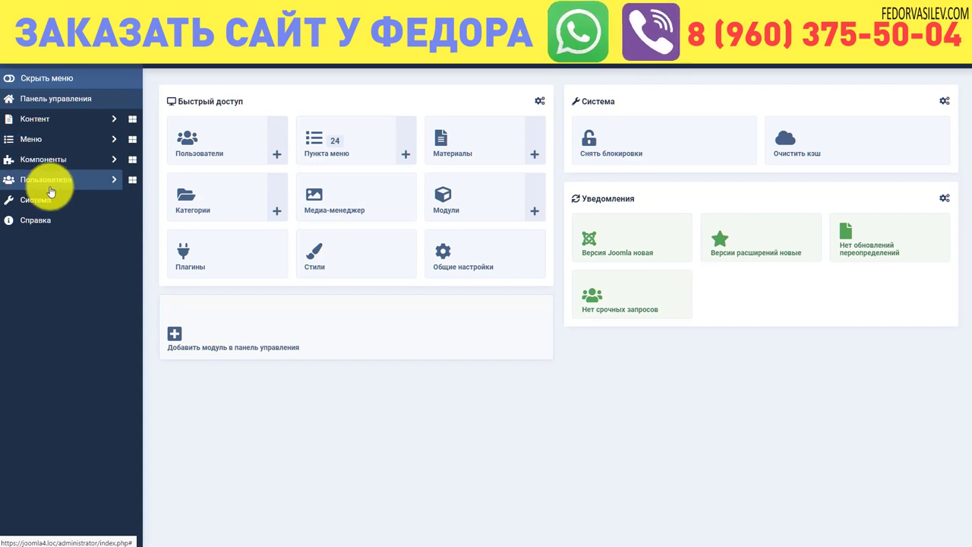
Step: Open the Теги component and look over the form for a new tag, leaving it without creating one
left_click(47, 162)
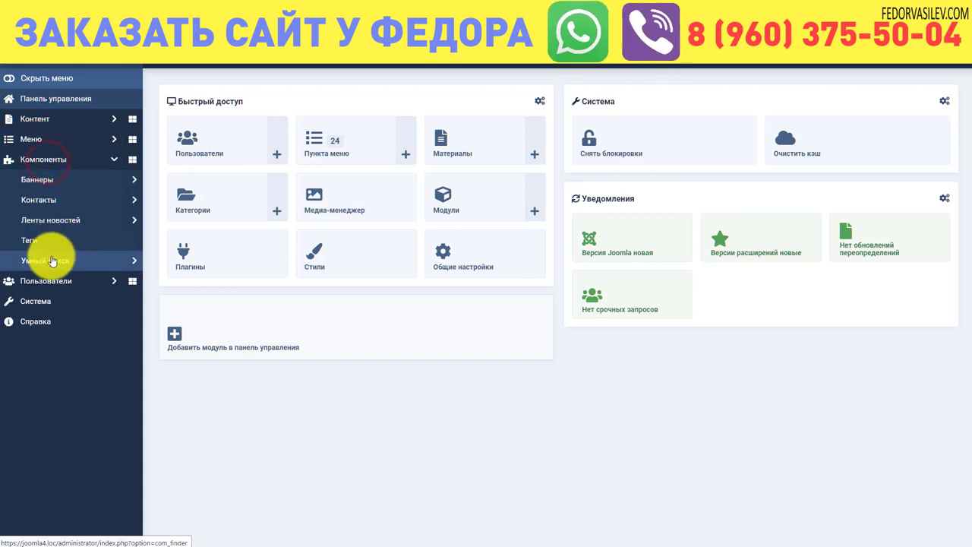
left_click(28, 240)
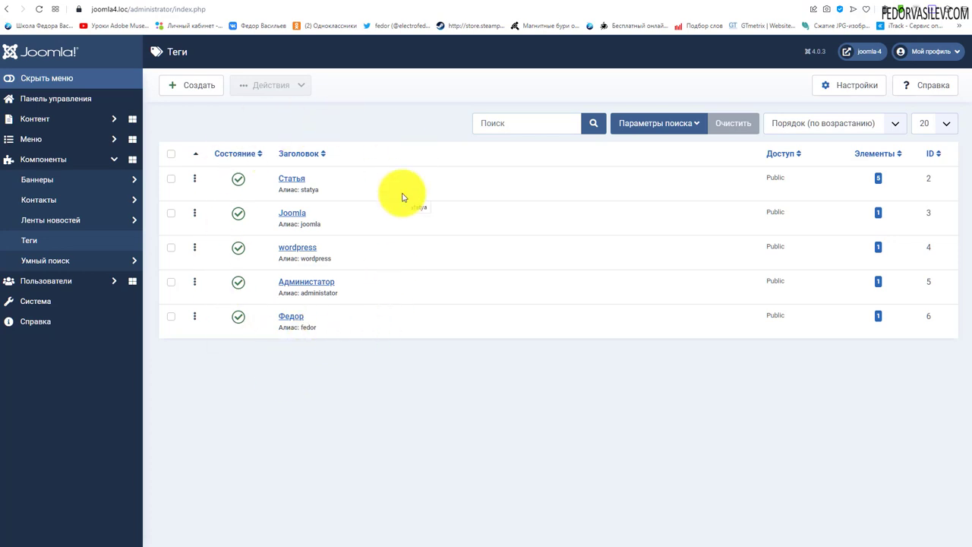
left_click(197, 86)
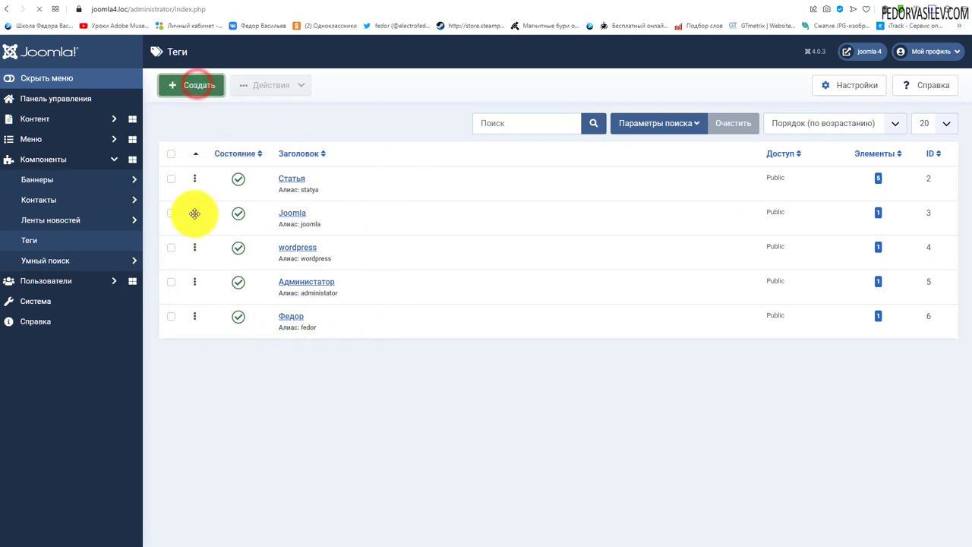
scroll(458, 285, "down", 1)
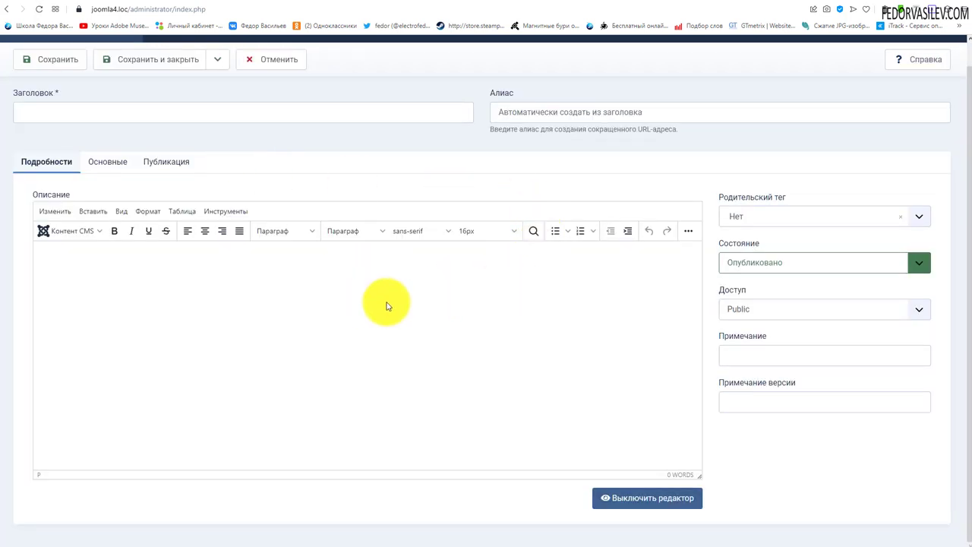
scroll(72, 189, "up", 1)
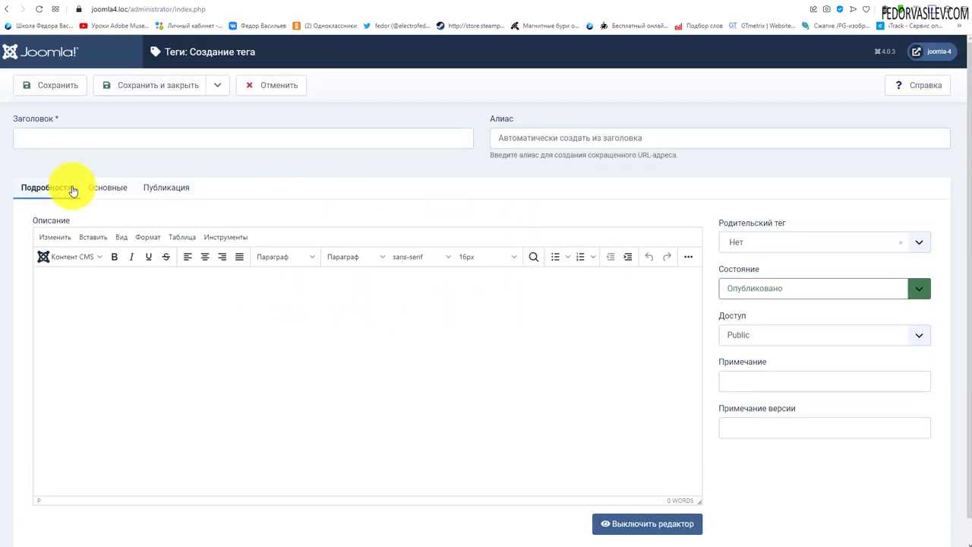
left_click(43, 143)
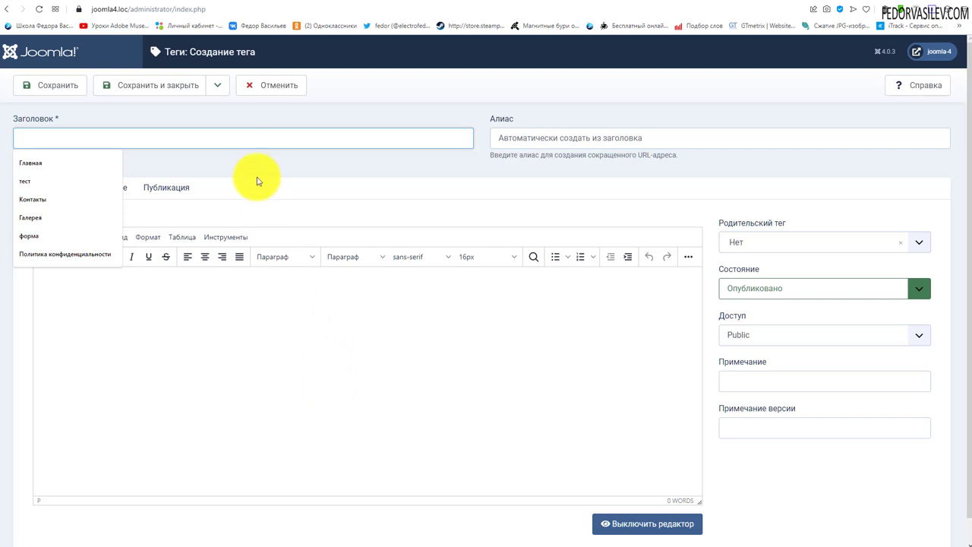
left_click(272, 87)
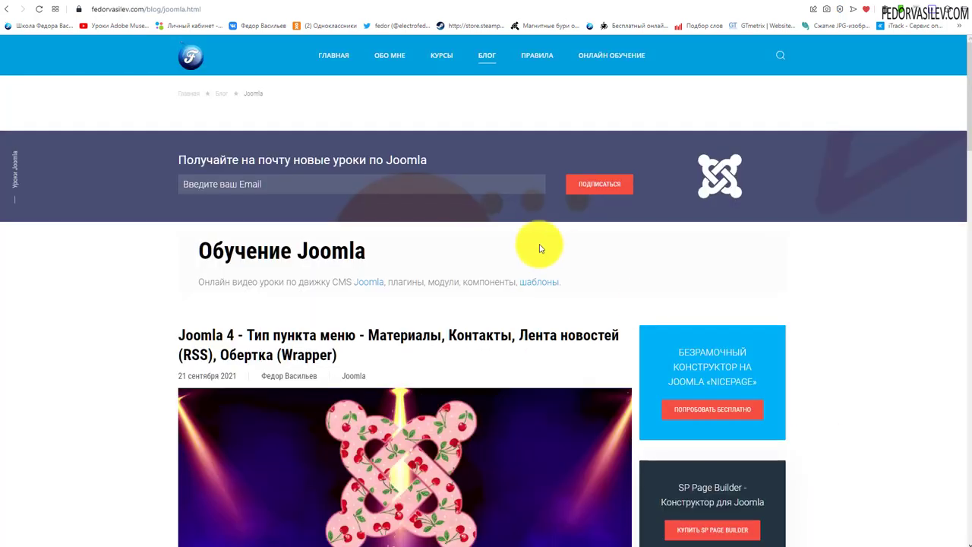
Step: On the blog's Joomla page, examine the tags listed beneath the newest Joomla 4 post
scroll(538, 245, "down", 6)
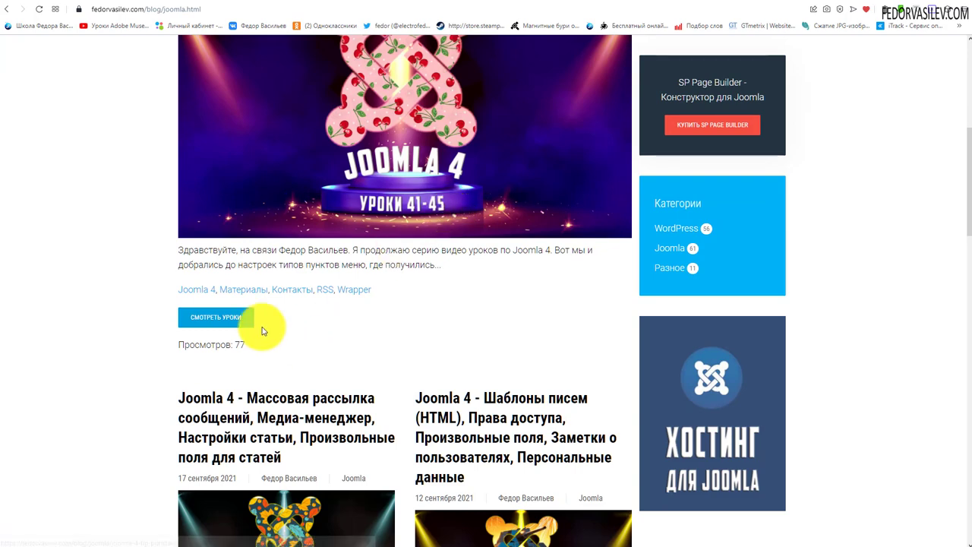
scroll(289, 321, "up", 1)
scroll(325, 210, "down", 1)
left_click_drag(174, 288, 433, 293)
left_click(443, 297)
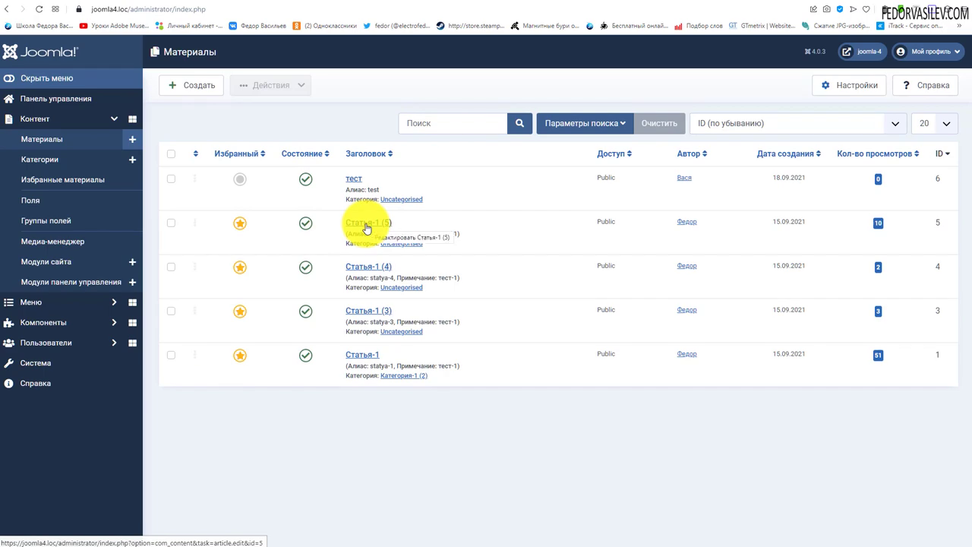
Step: Open the article Статья-1 (5) for editing, set Избранный to Нет and bring up its available tags
left_click(366, 224)
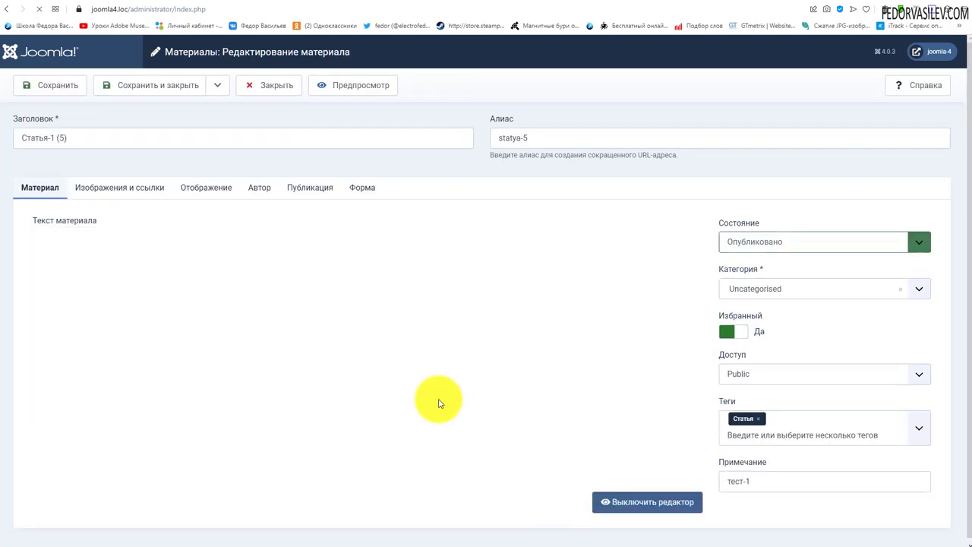
scroll(477, 321, "down", 1)
left_click(779, 402)
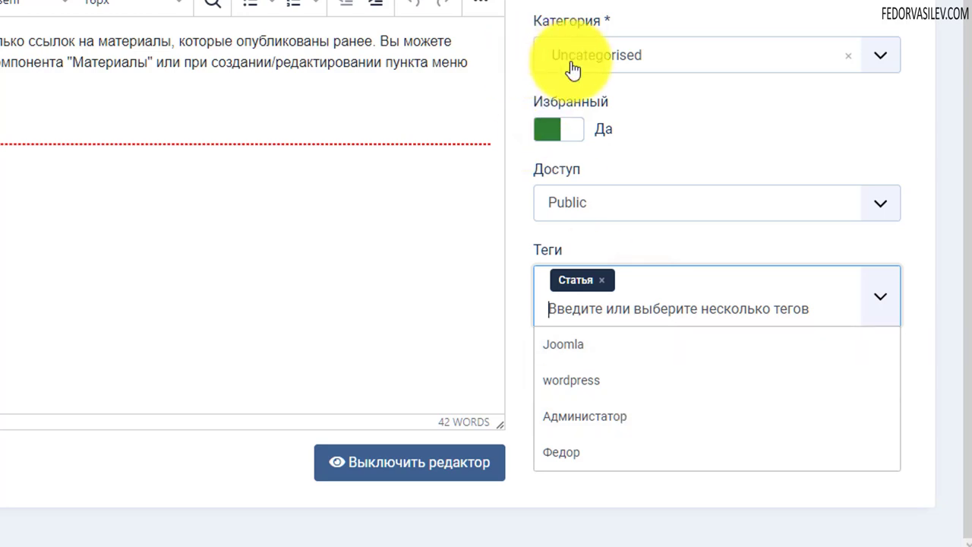
left_click(675, 127)
left_click(644, 303)
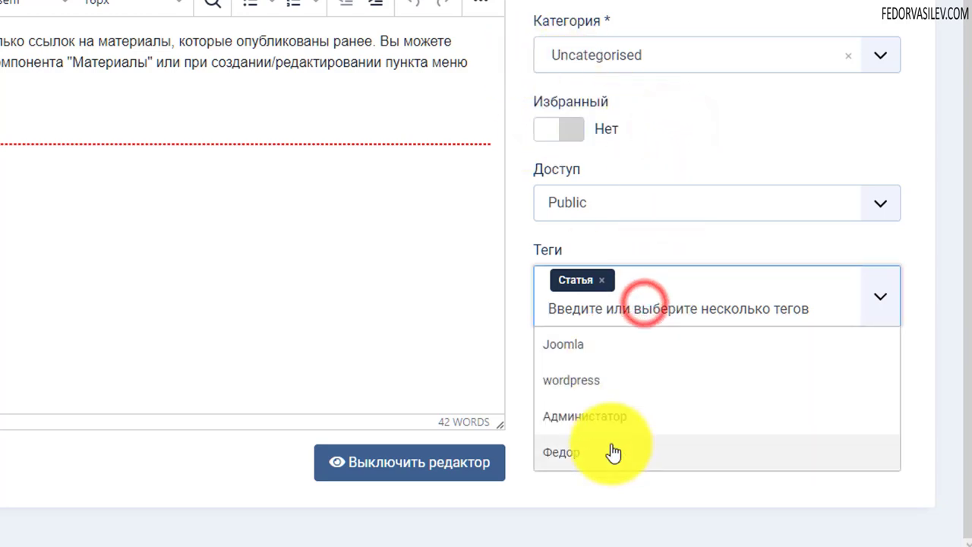
left_click(589, 308)
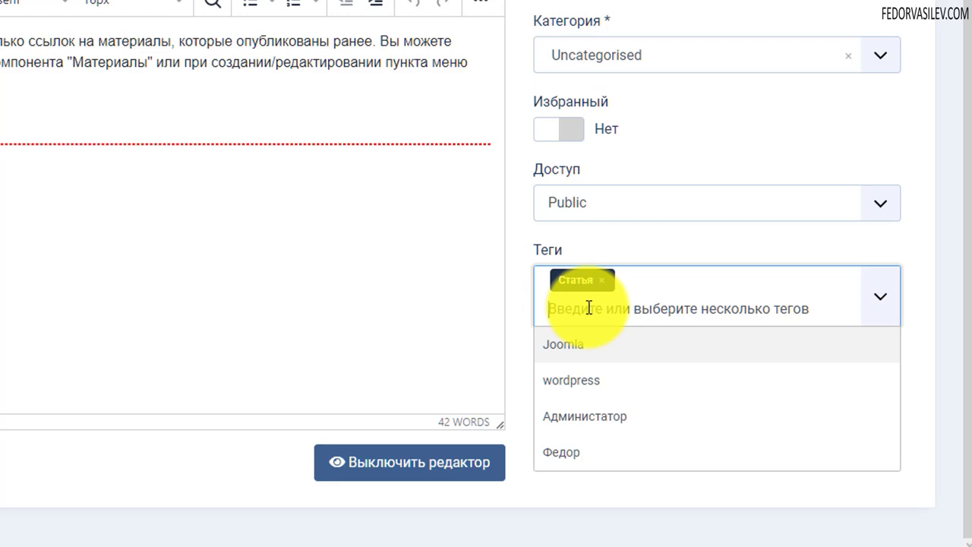
Step: Find the Joomla tag by "joo" and add it to the article, closing the article without saving
type("joo")
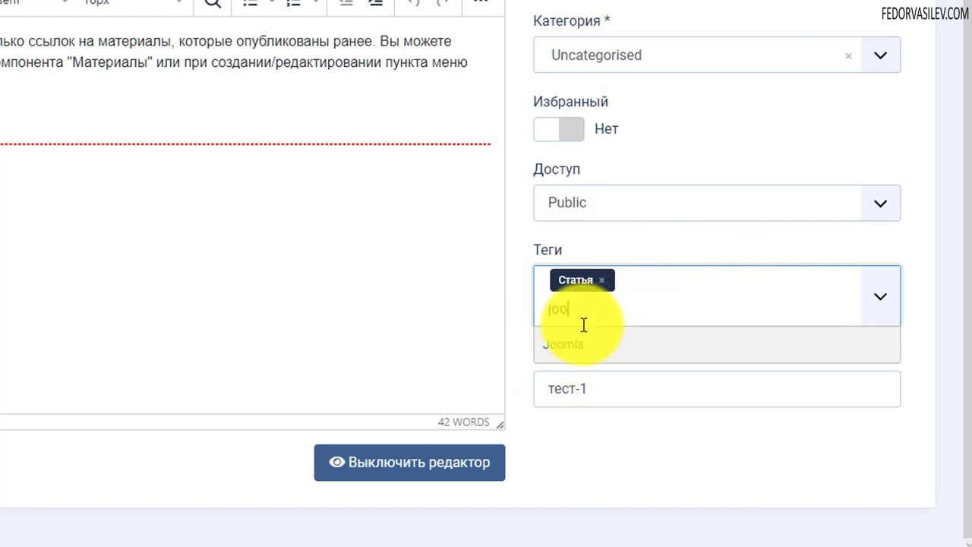
left_click(565, 350)
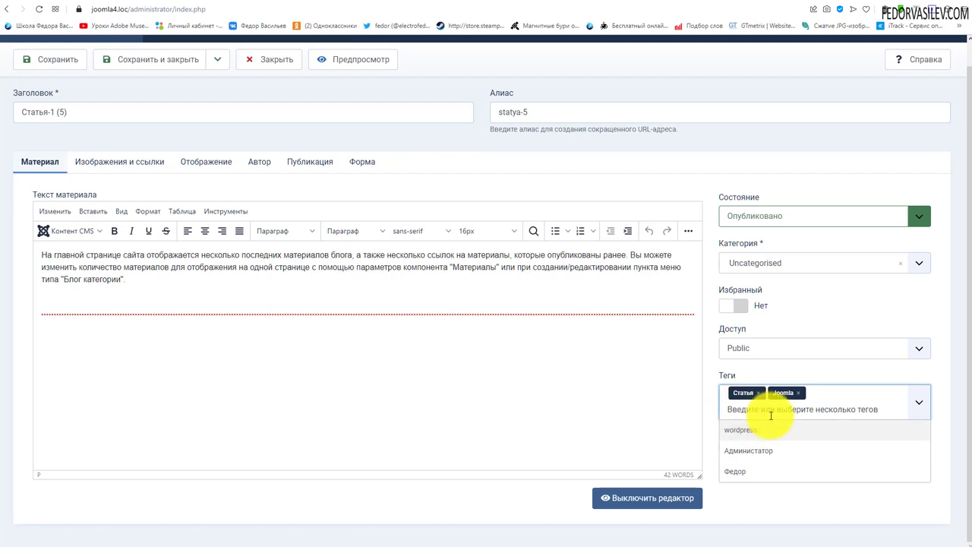
scroll(531, 342, "up", 1)
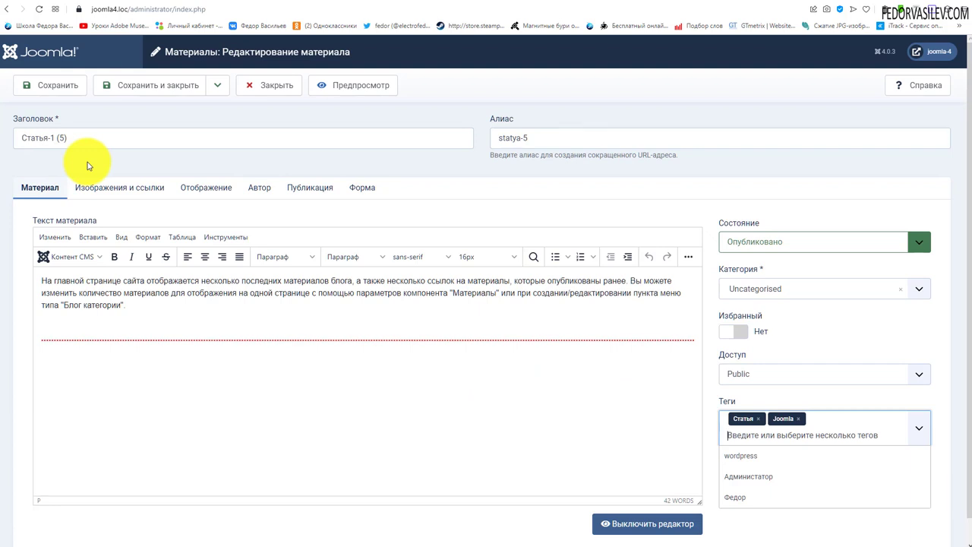
left_click(275, 83)
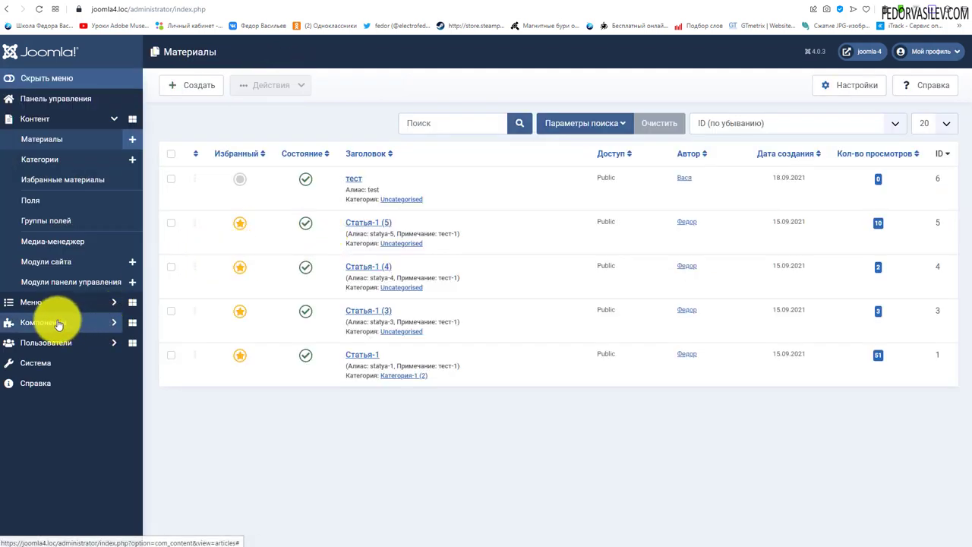
Step: Return to the tags list, select all tags and view the batch actions available for them
left_click(46, 325)
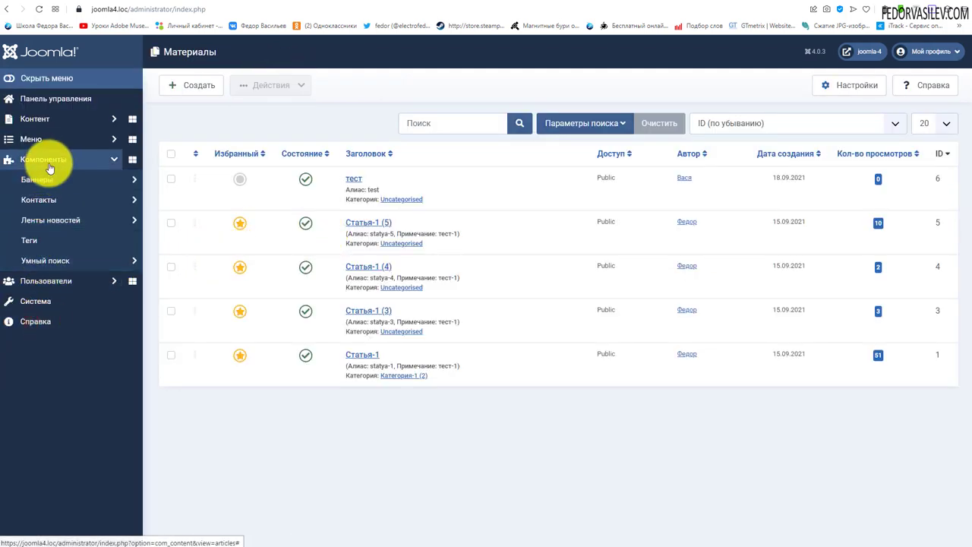
left_click(29, 241)
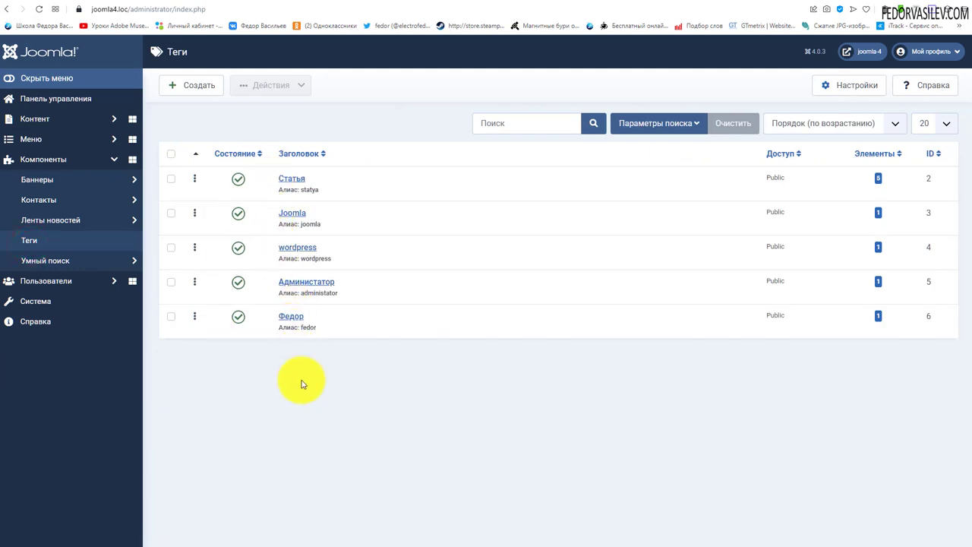
left_click(170, 155)
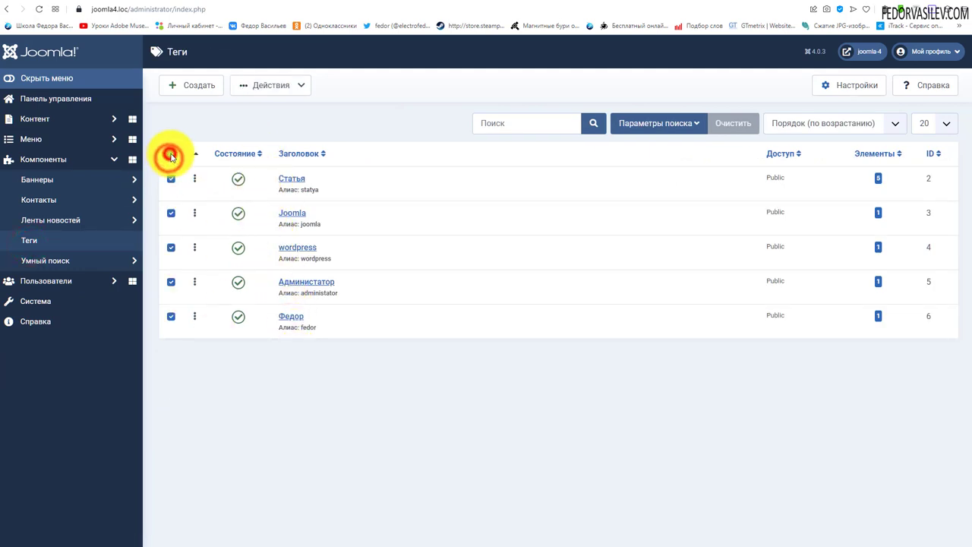
left_click(257, 86)
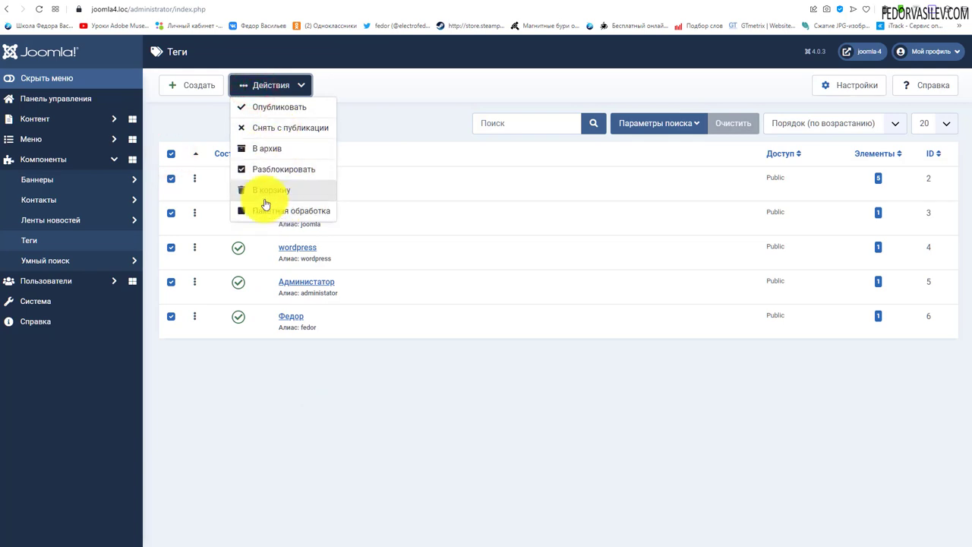
left_click(417, 118)
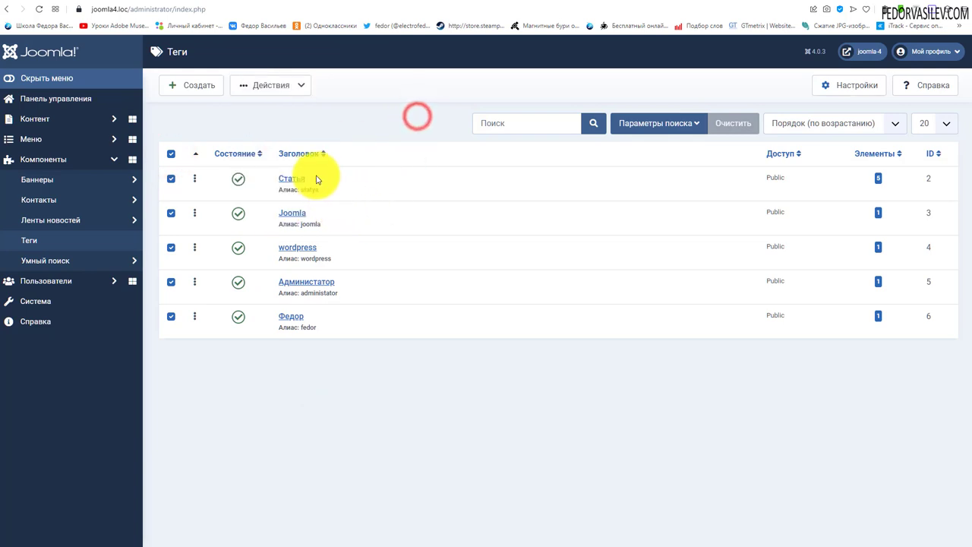
Step: Open the Статья tag and review its title, alias, publication state options and description field
left_click(284, 177)
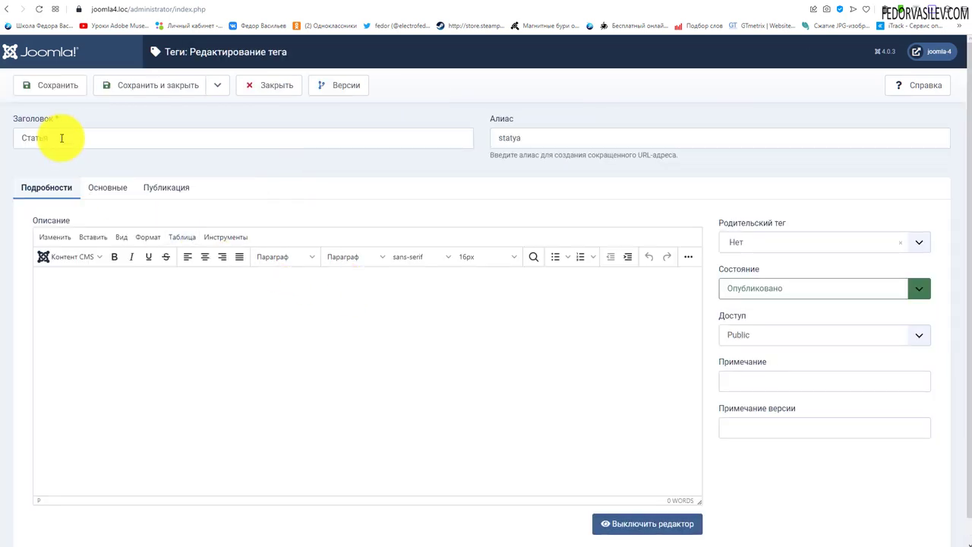
double_click(62, 137)
left_click(399, 101)
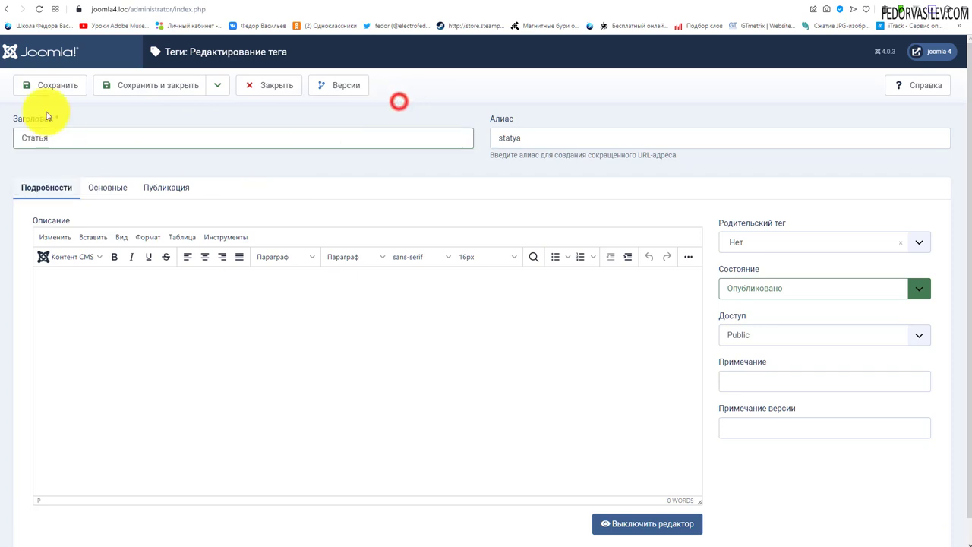
double_click(523, 138)
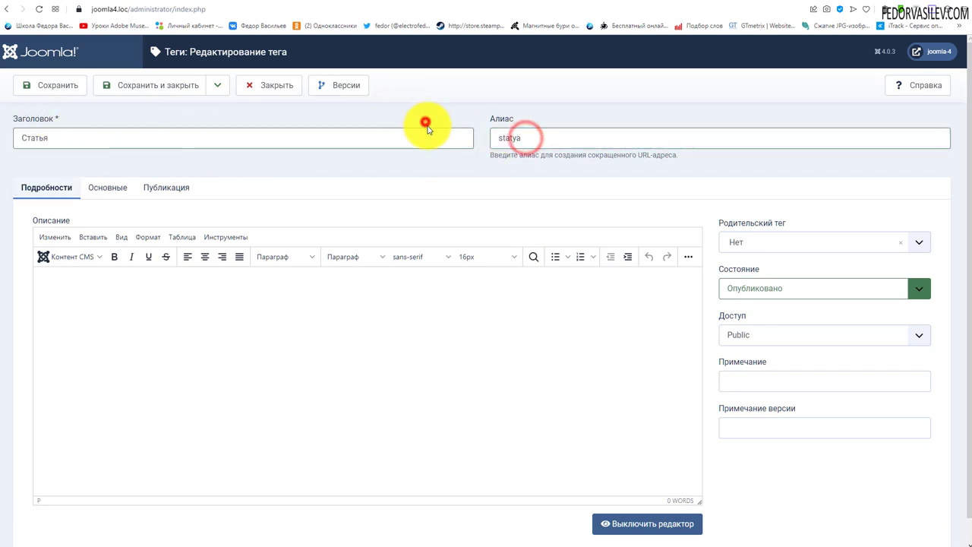
scroll(427, 128, "down", 1)
left_click(736, 262)
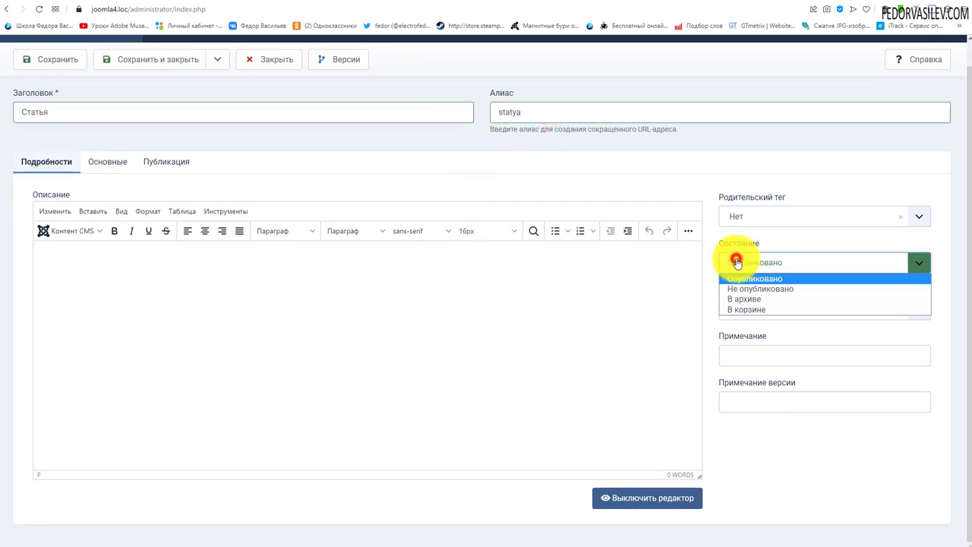
left_click(650, 193)
left_click(187, 289)
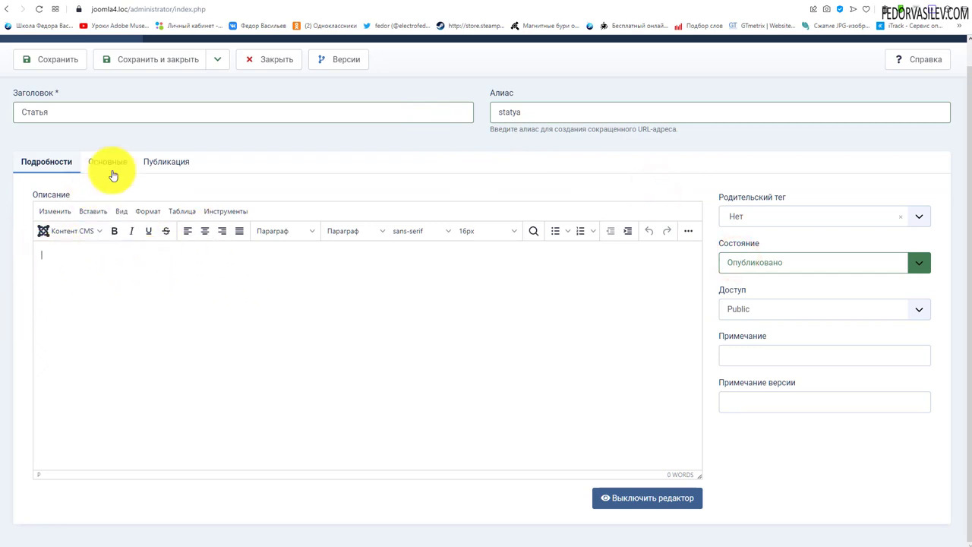
Step: Examine the Статья tag's layout, link class and image settings, along with its publication details and metadata
left_click(111, 163)
scroll(111, 255, "down", 1)
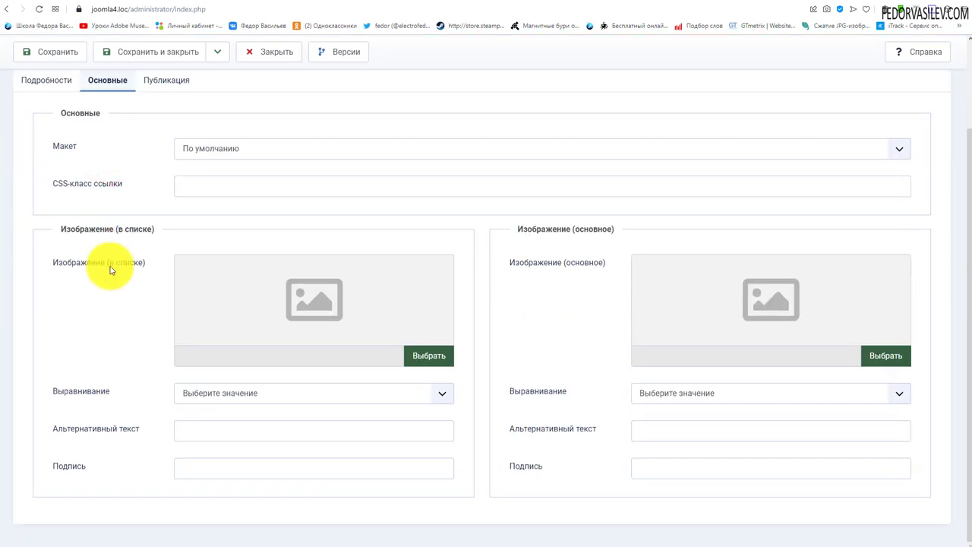
scroll(110, 269, "up", 1)
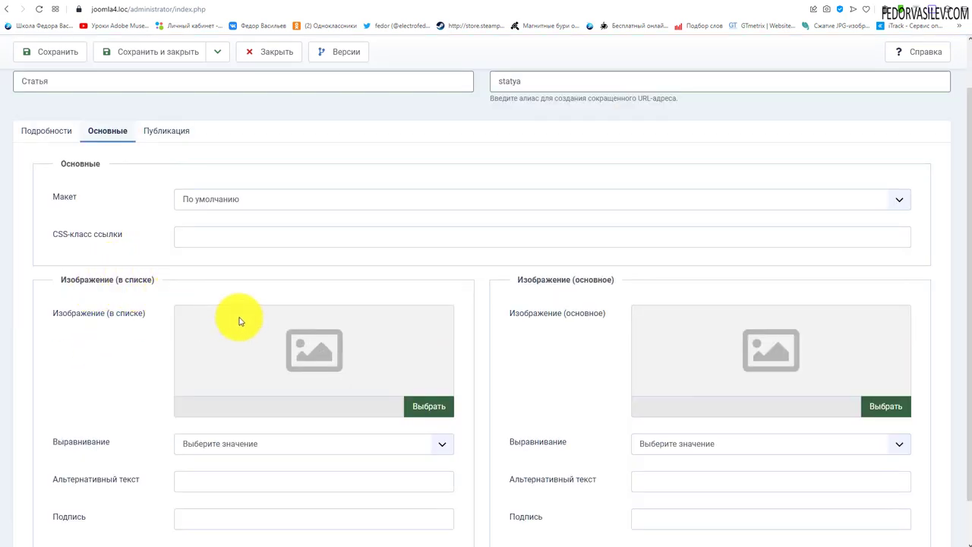
scroll(237, 320, "down", 1)
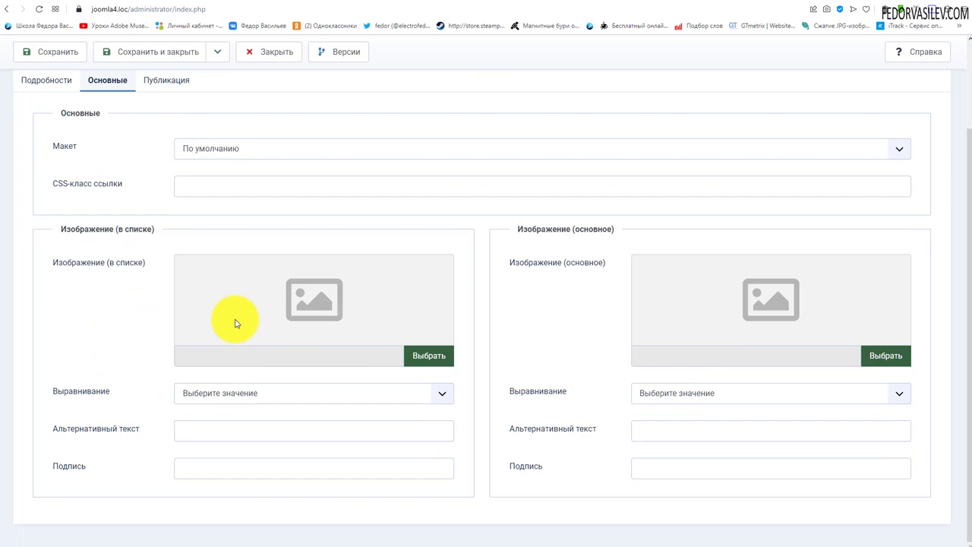
scroll(235, 323, "up", 2)
left_click(157, 187)
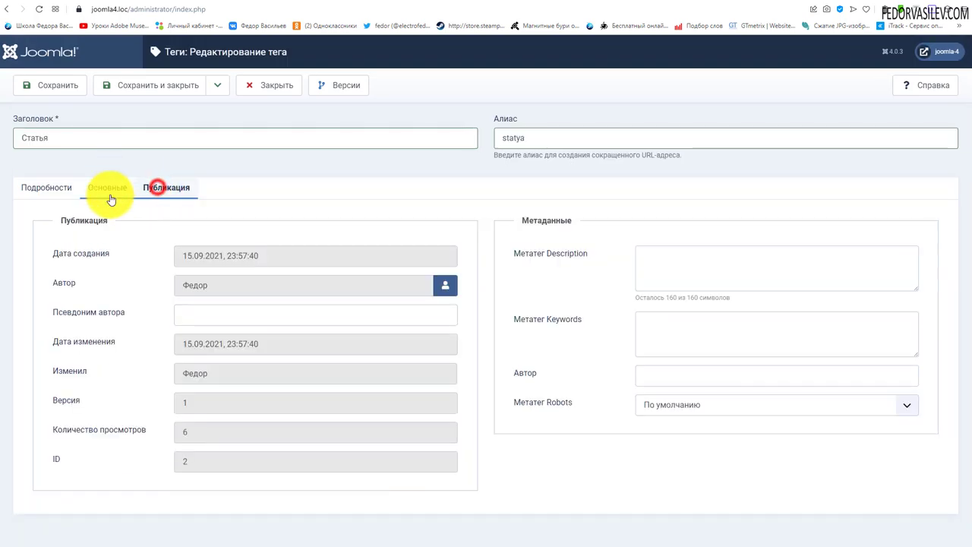
left_click(111, 196)
scroll(180, 358, "down", 2)
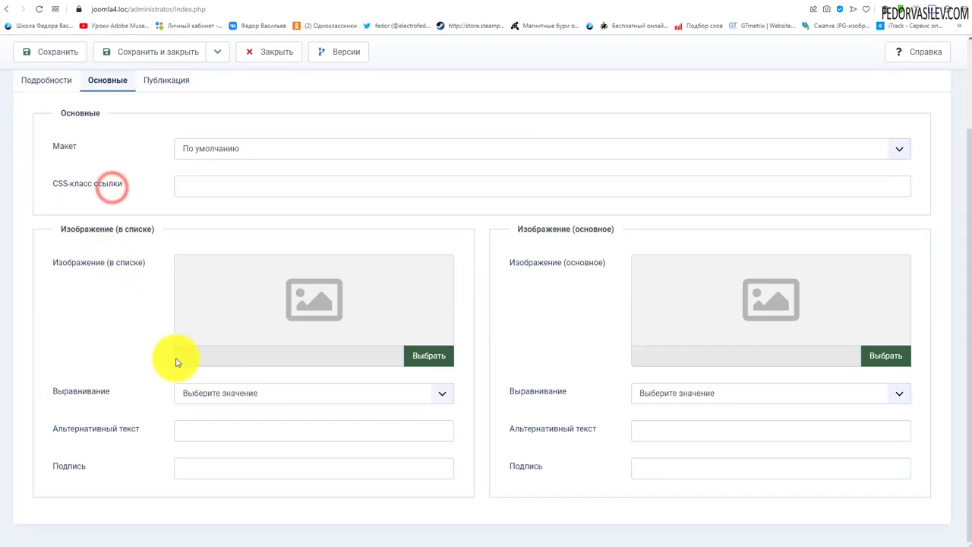
scroll(255, 346, "up", 2)
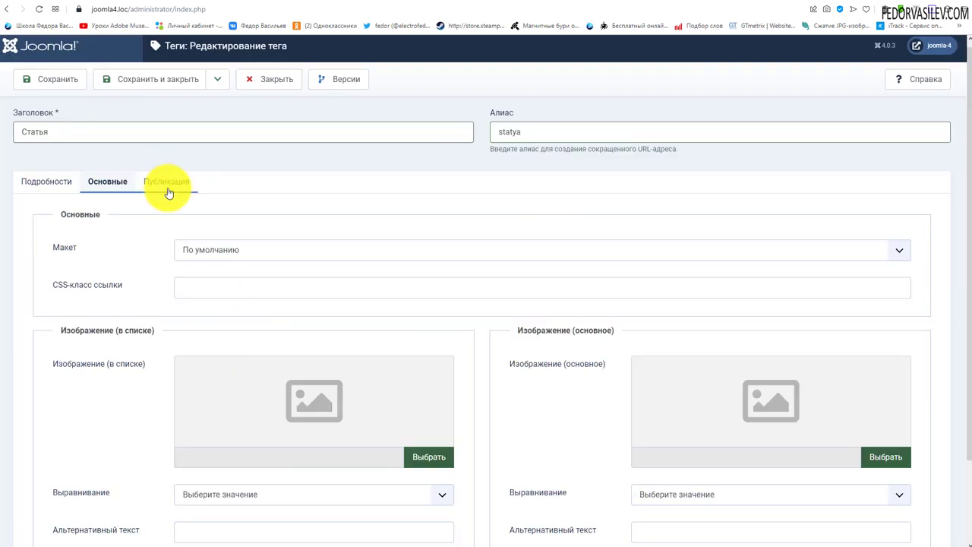
scroll(284, 452, "down", 2)
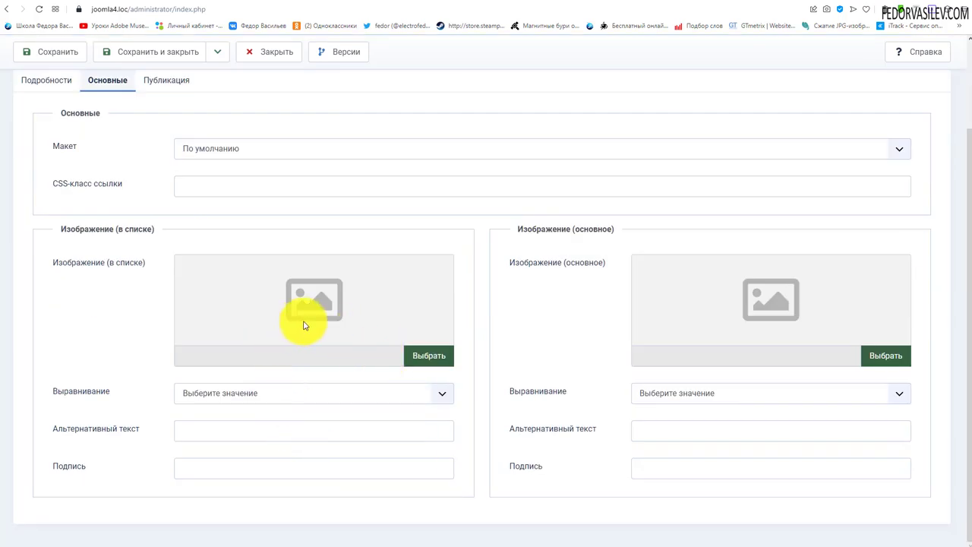
scroll(352, 321, "up", 2)
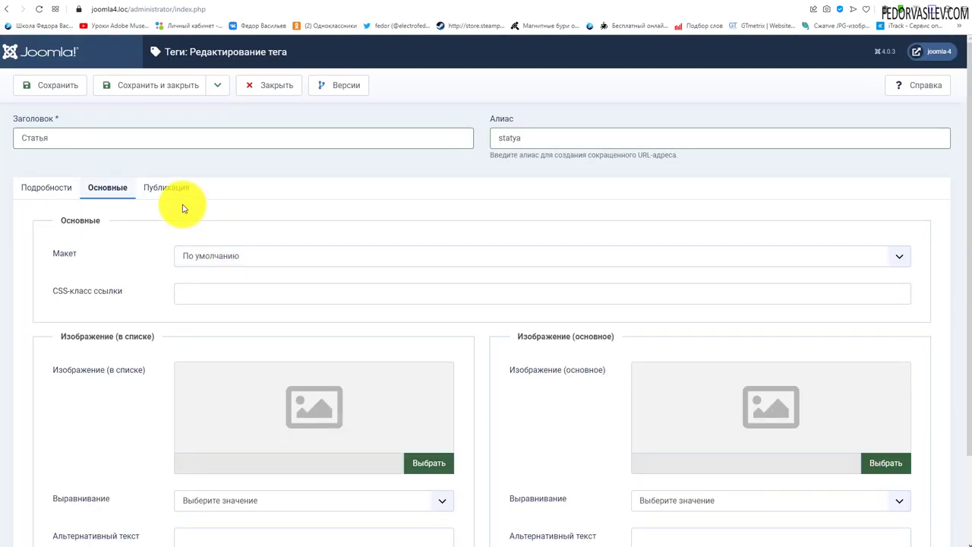
Step: Look over the Статья tag's link class and image fields, including alignment, alternative text and caption
left_click(177, 187)
left_click(99, 191)
scroll(118, 259, "down", 2)
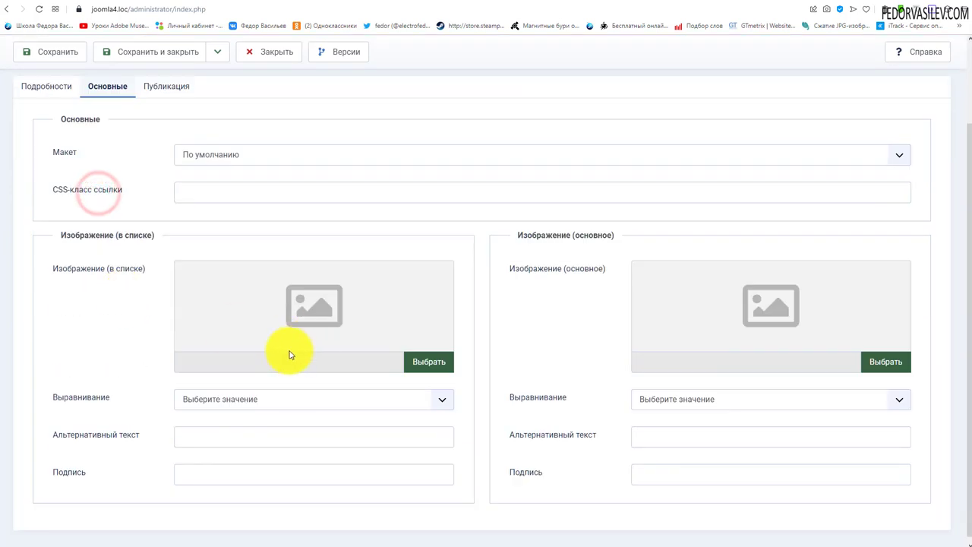
scroll(156, 254, "up", 2)
Step: Review the Статья tag's publication details and its Метатег Description field, and close the tag without saving
left_click(155, 187)
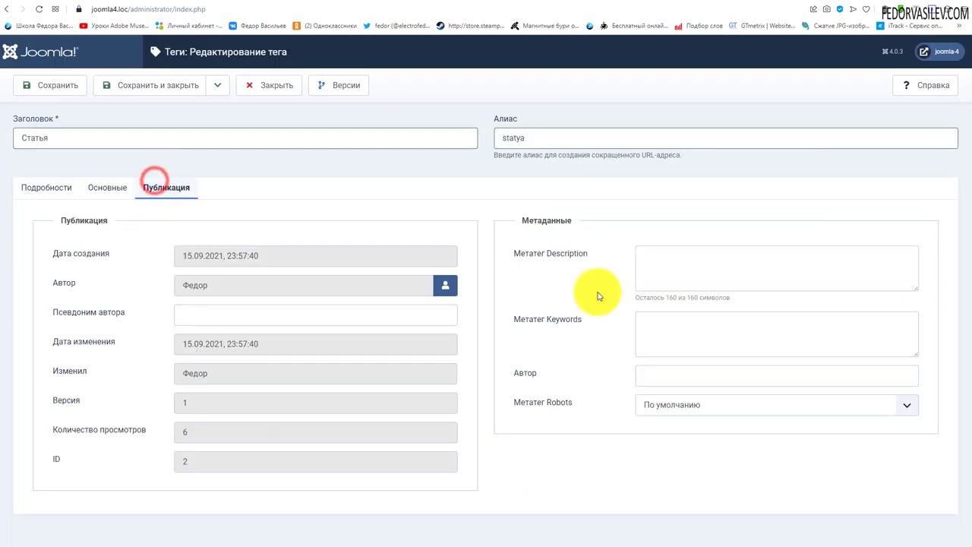
left_click(664, 260)
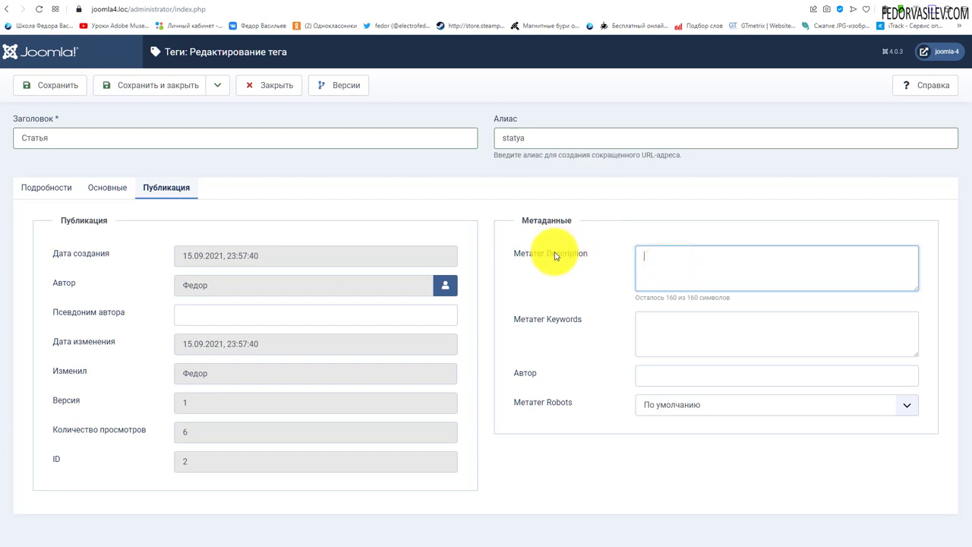
left_click_drag(522, 253, 586, 256)
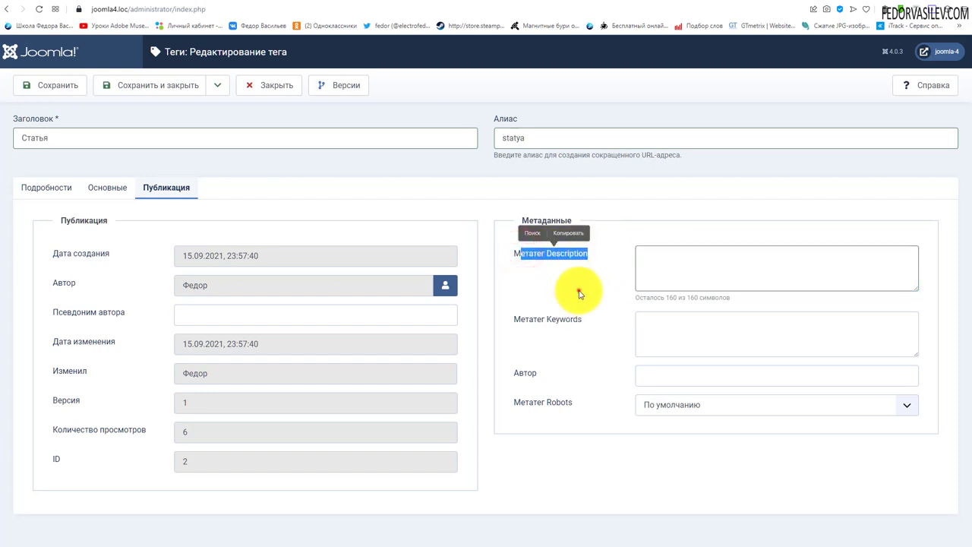
left_click(578, 290)
left_click(653, 265)
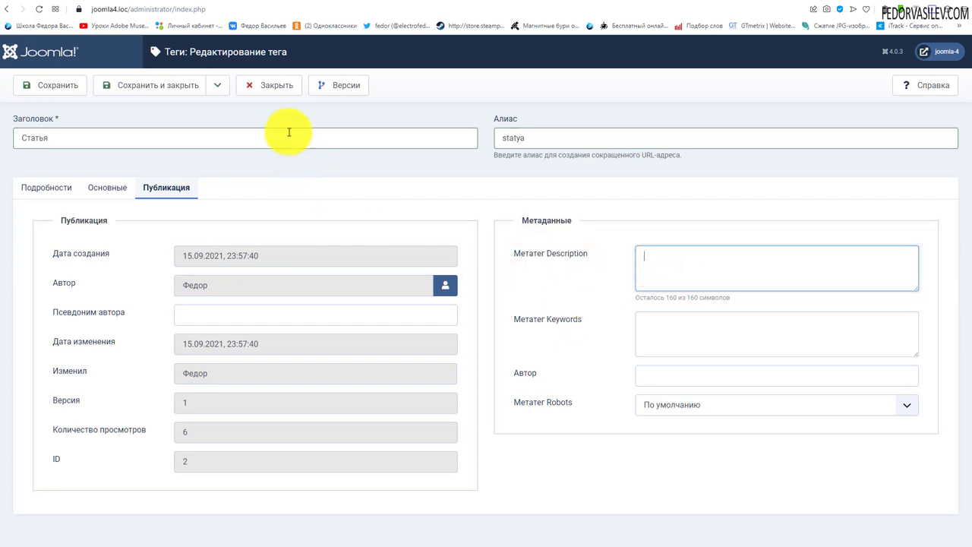
left_click(274, 86)
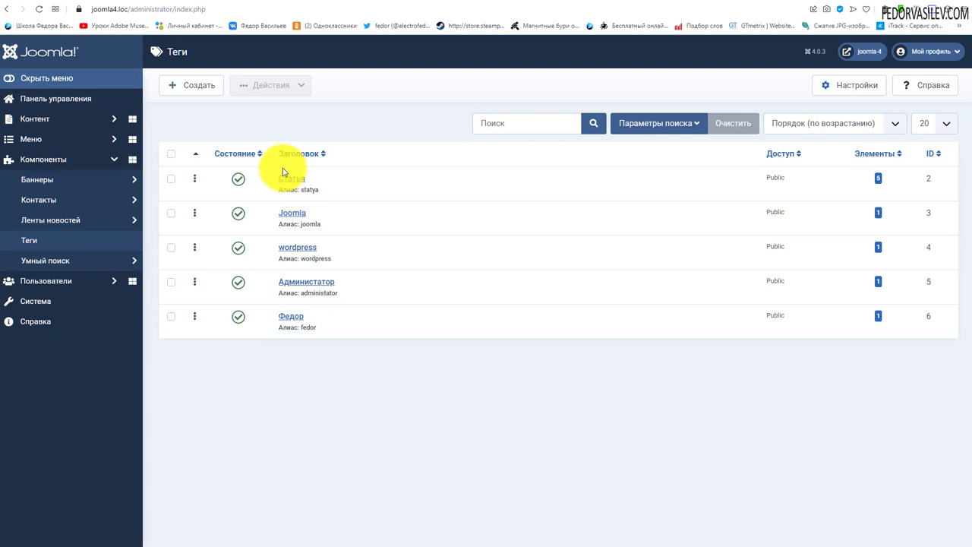
Step: Switch to the live blog's Joomla category, open the Joomla 4 tag of the newest lesson article and browse the tagged articles
left_click(275, 1)
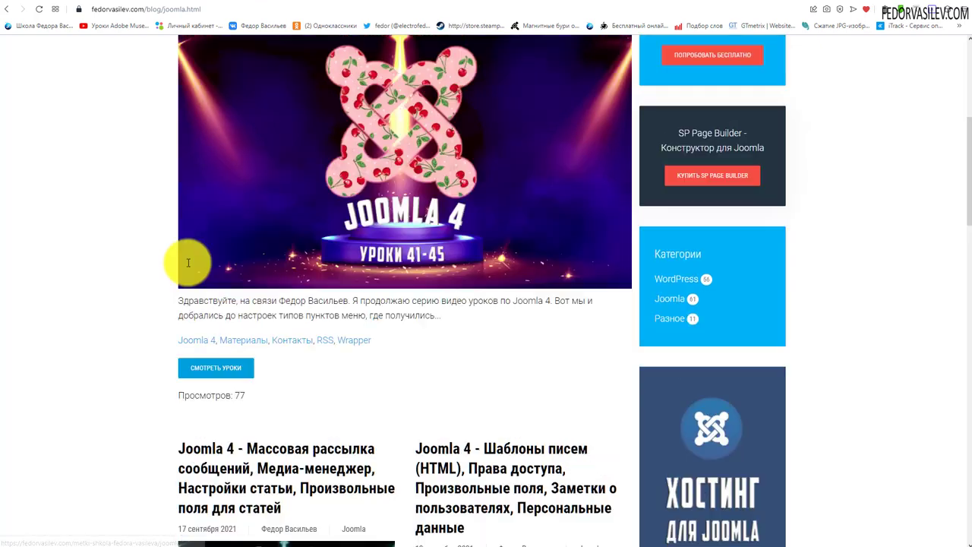
scroll(247, 170, "up", 4)
scroll(186, 329, "down", 3)
left_click(193, 341)
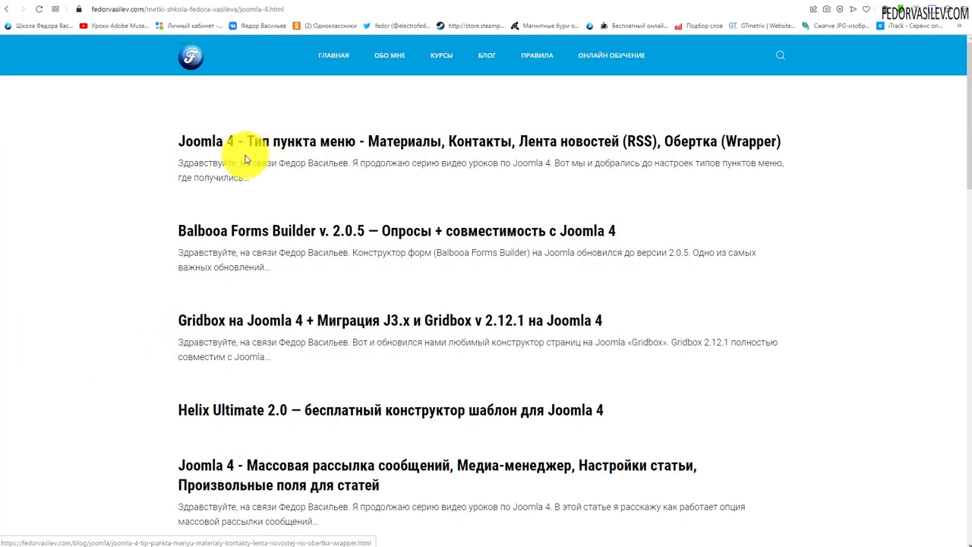
scroll(243, 138, "down", 9)
scroll(237, 156, "down", 8)
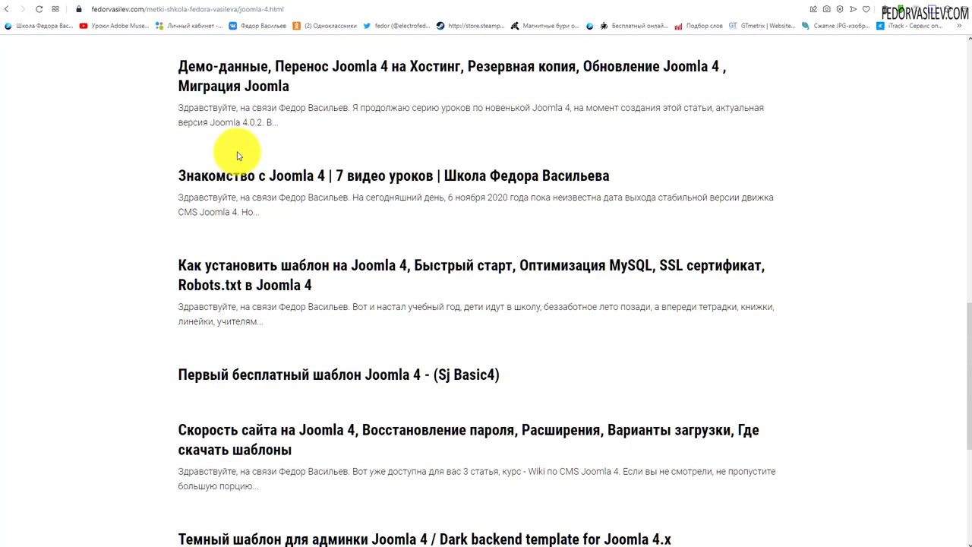
scroll(445, 334, "up", 11)
scroll(438, 390, "up", 5)
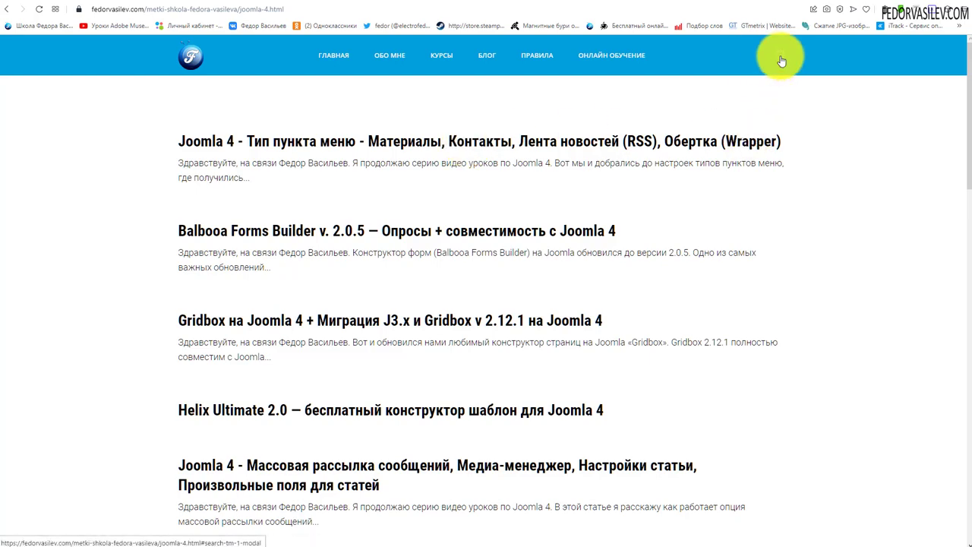
scroll(590, 369, "down", 5)
scroll(629, 238, "up", 5)
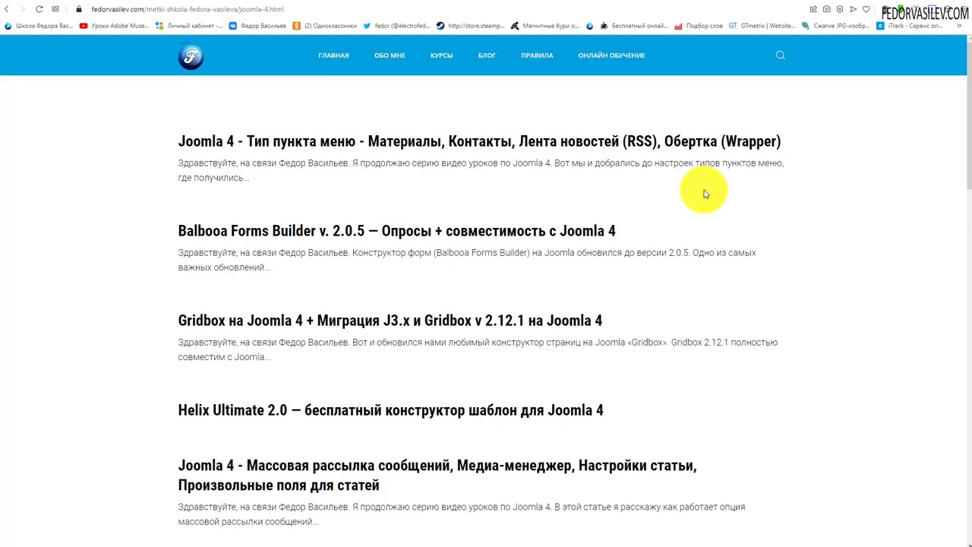
Step: Switch to the test.artworkspace.ru front page, examine the Популярные теги module and open the Миллионы tag
left_click(209, 3)
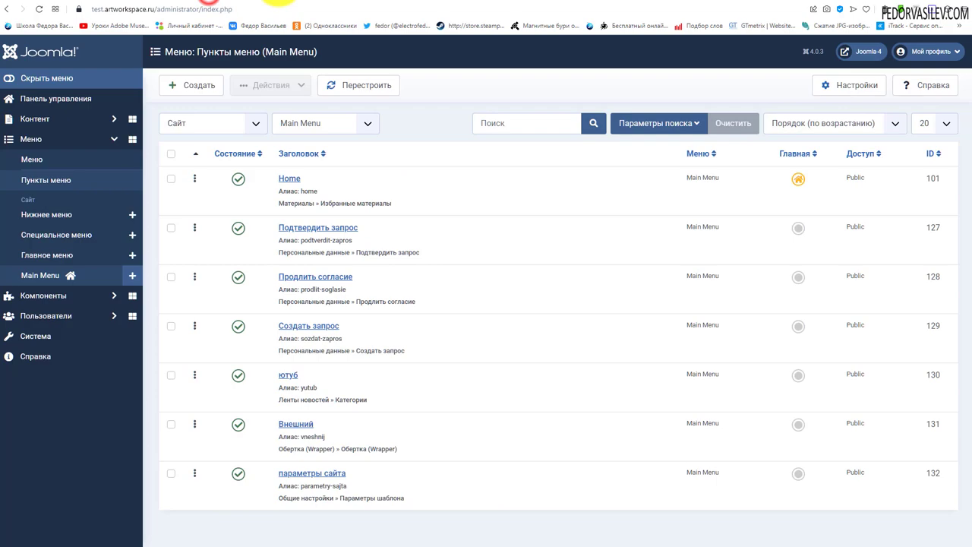
left_click(255, 3)
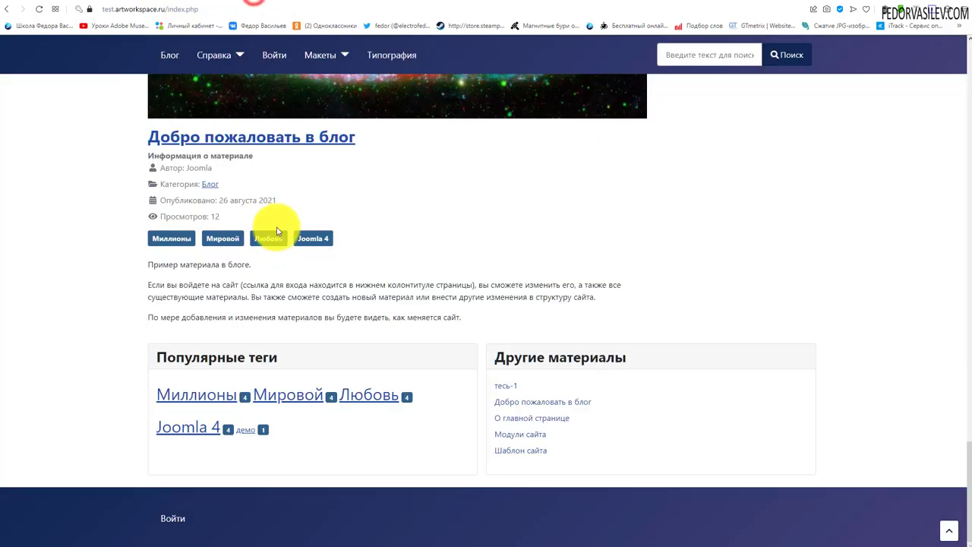
scroll(258, 345, "down", 10)
scroll(280, 337, "down", 15)
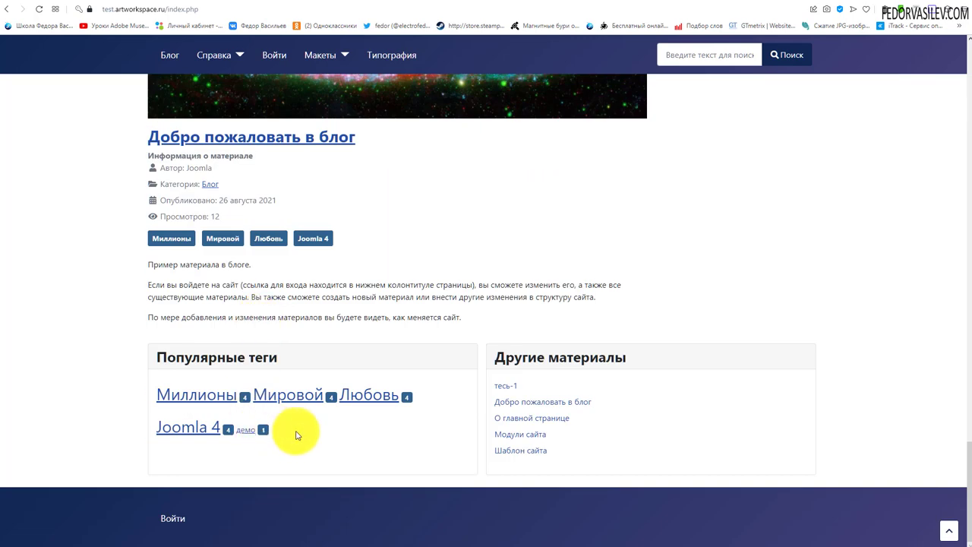
left_click_drag(299, 430, 167, 400)
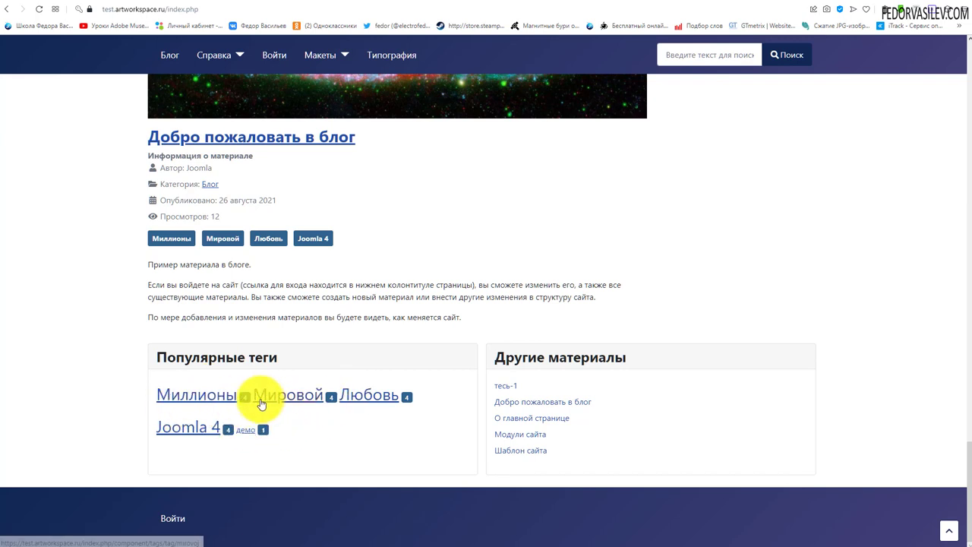
left_click(189, 398)
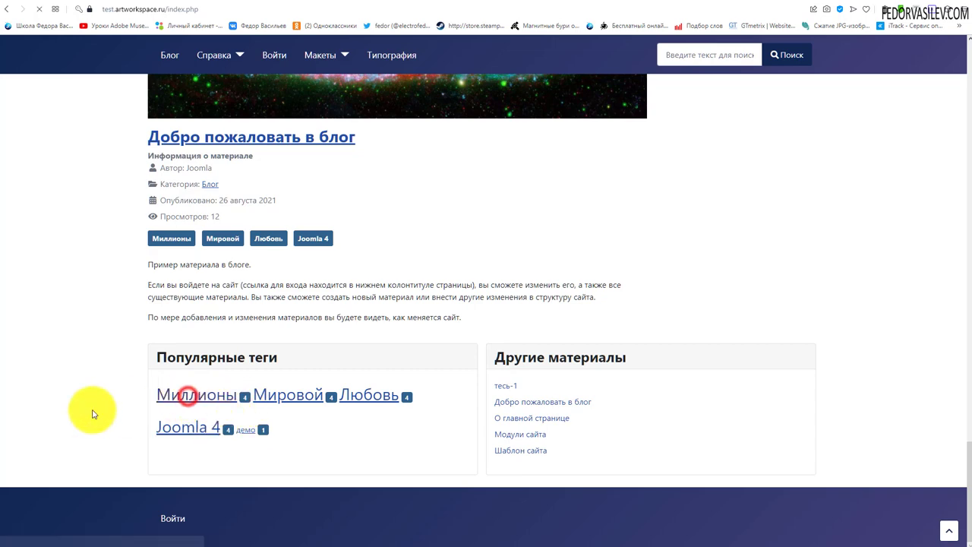
scroll(243, 227, "down", 5)
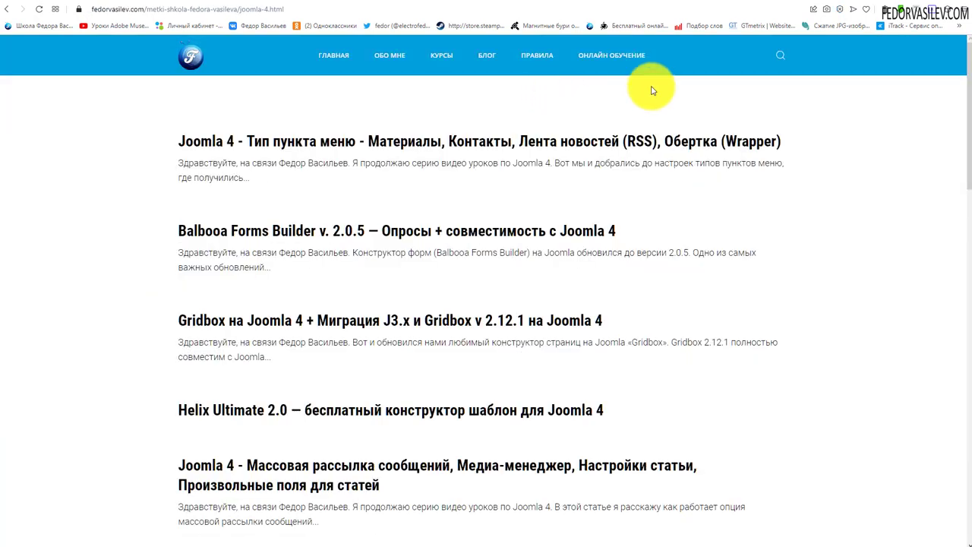
Step: Open the live blog's search page, choose the Joomla tag in its tag cloud and browse the tagged articles
left_click(780, 54)
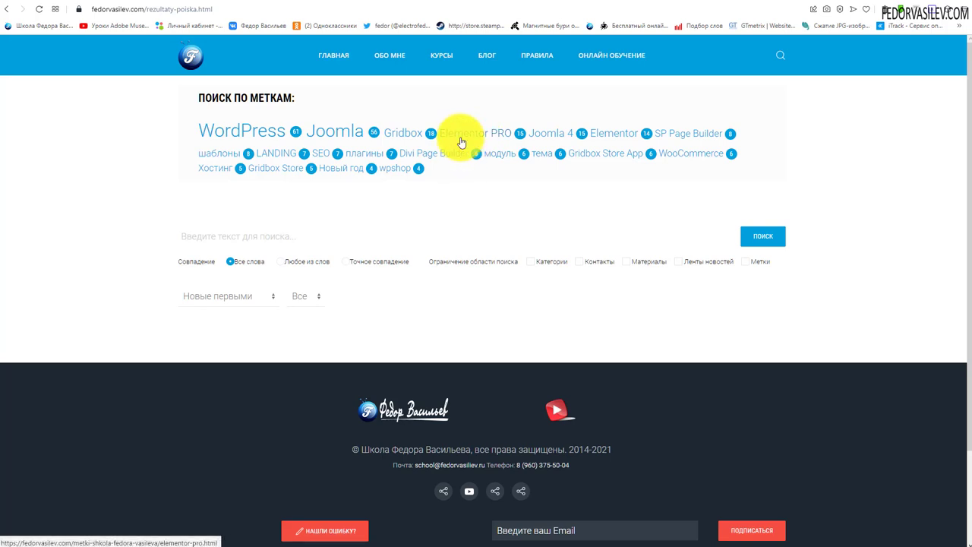
left_click(337, 129)
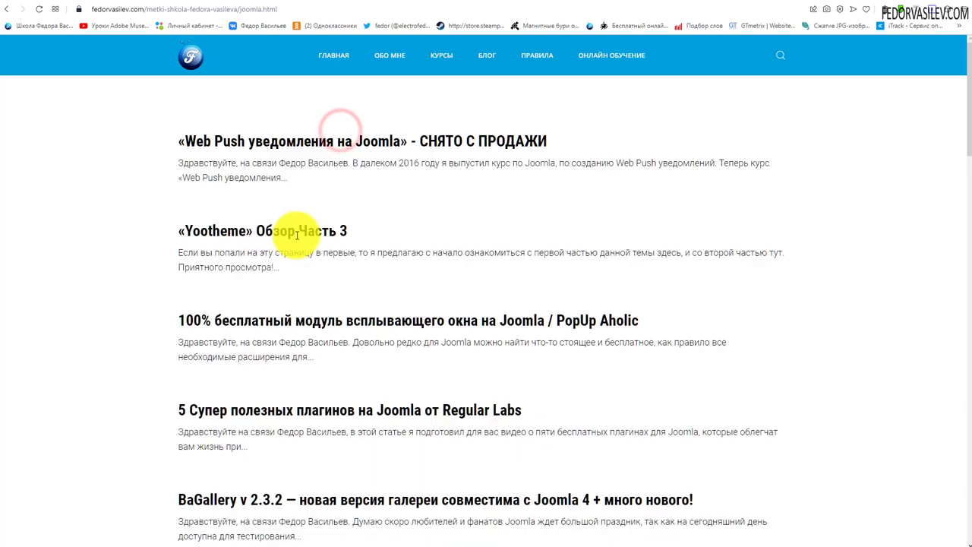
scroll(224, 184, "down", 9)
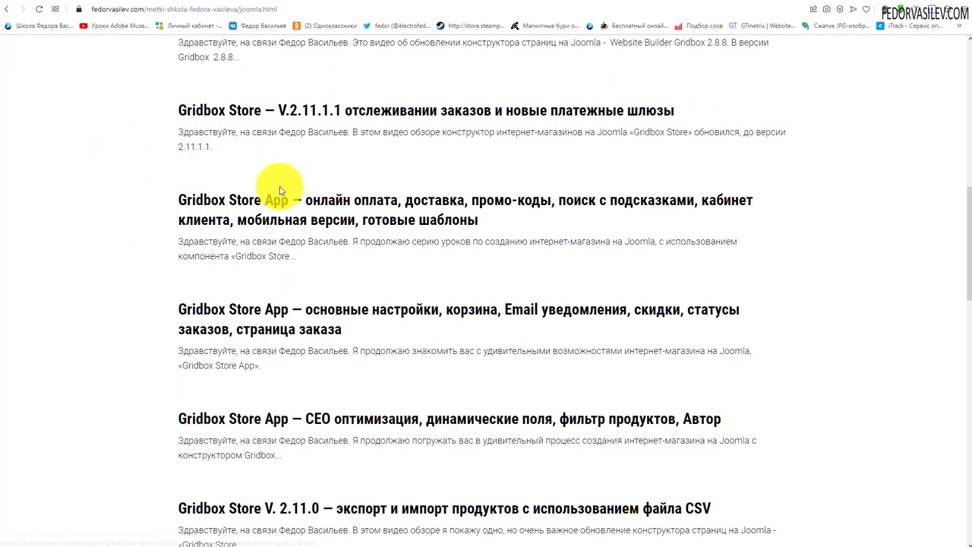
scroll(280, 190, "down", 12)
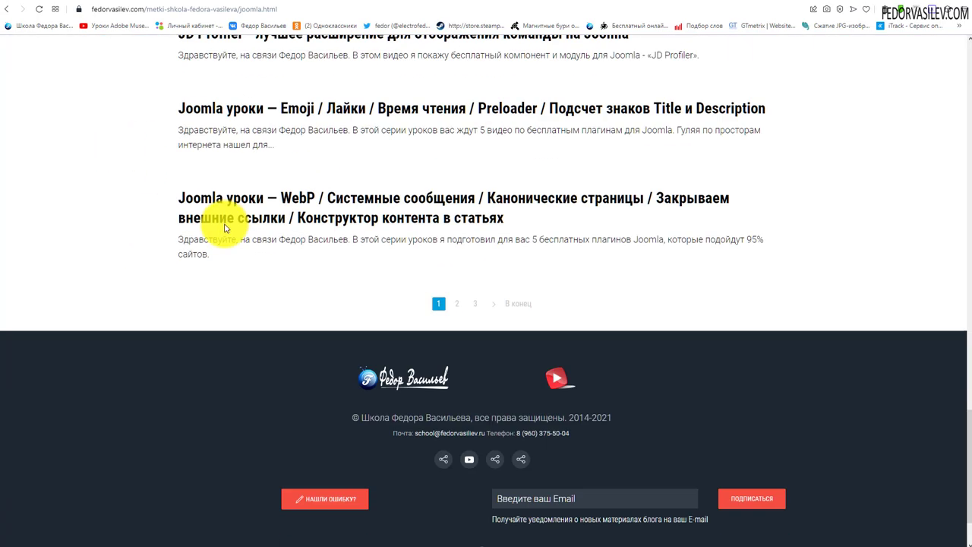
scroll(228, 220, "up", 10)
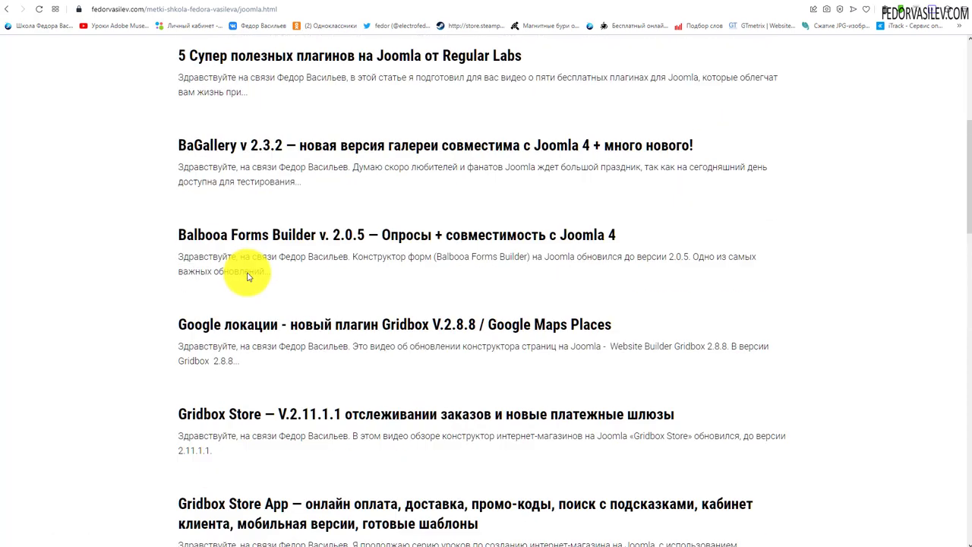
scroll(241, 270, "up", 5)
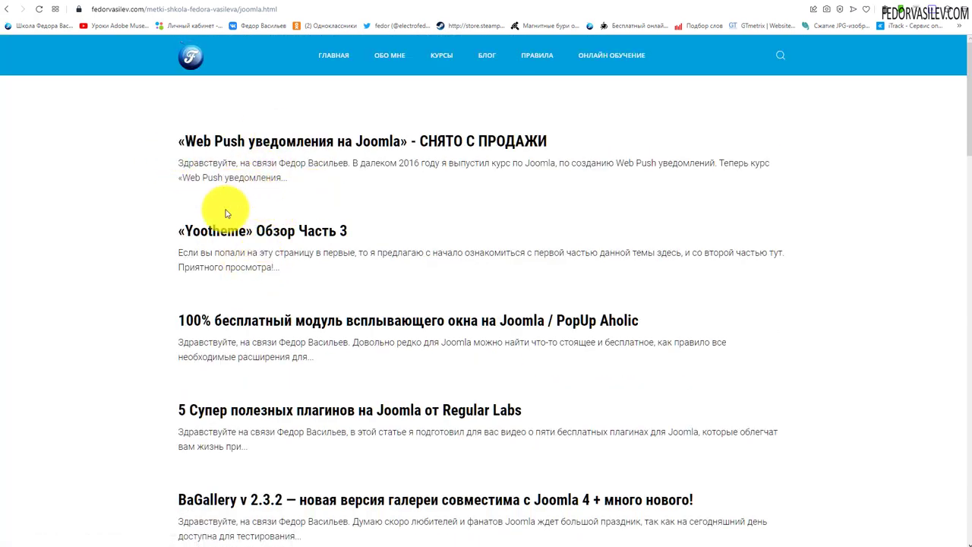
scroll(227, 216, "down", 5)
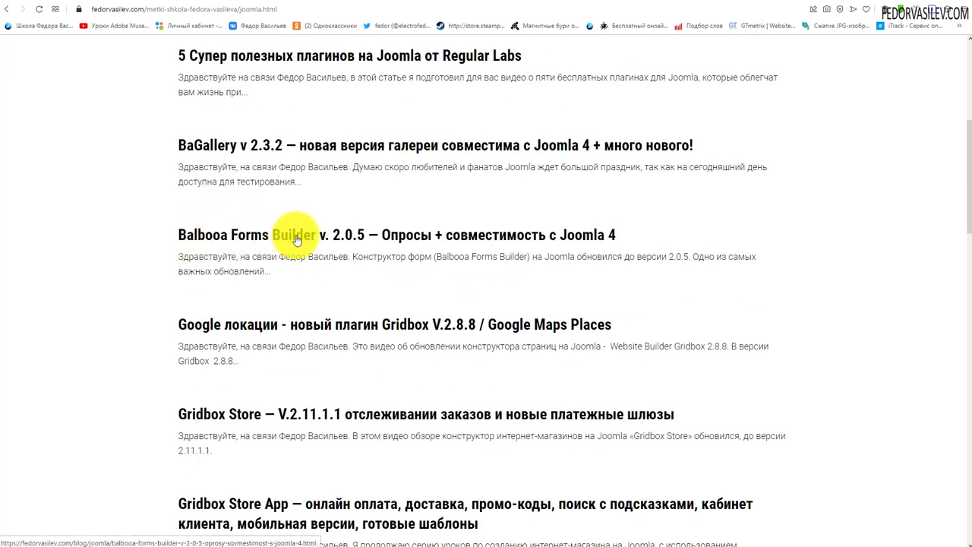
scroll(297, 240, "up", 5)
Step: Open the «Web Push уведомления на Joomla» article and examine its content and the tags at its end
left_click(218, 141)
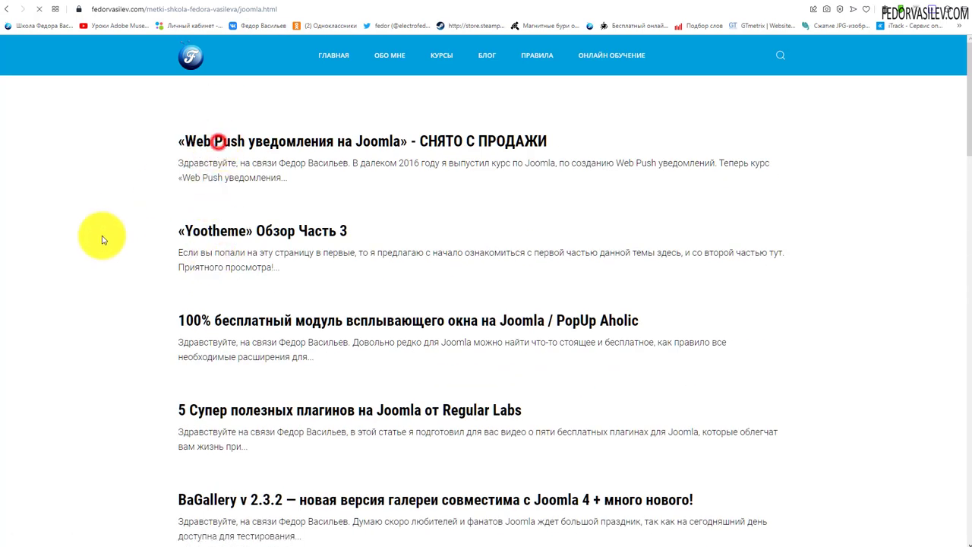
scroll(167, 271, "down", 10)
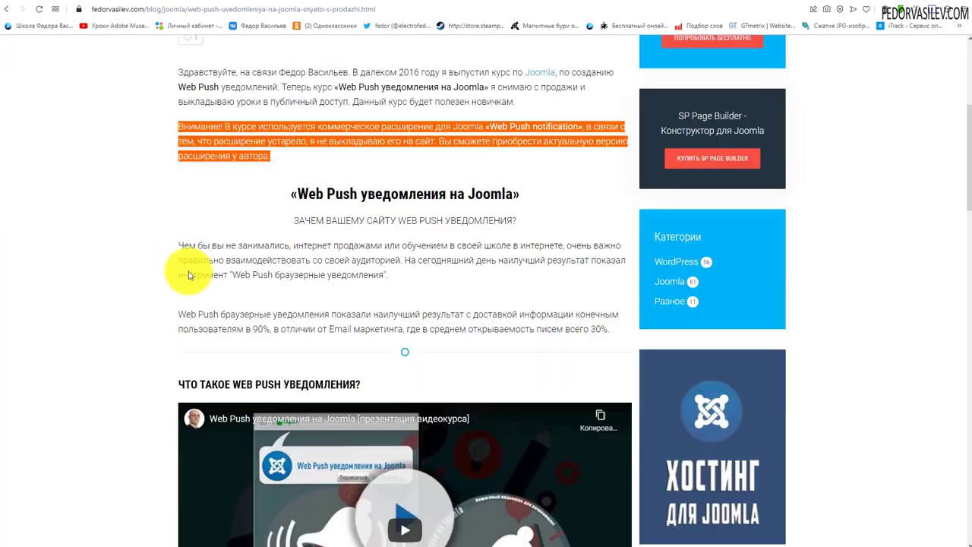
scroll(186, 269, "down", 18)
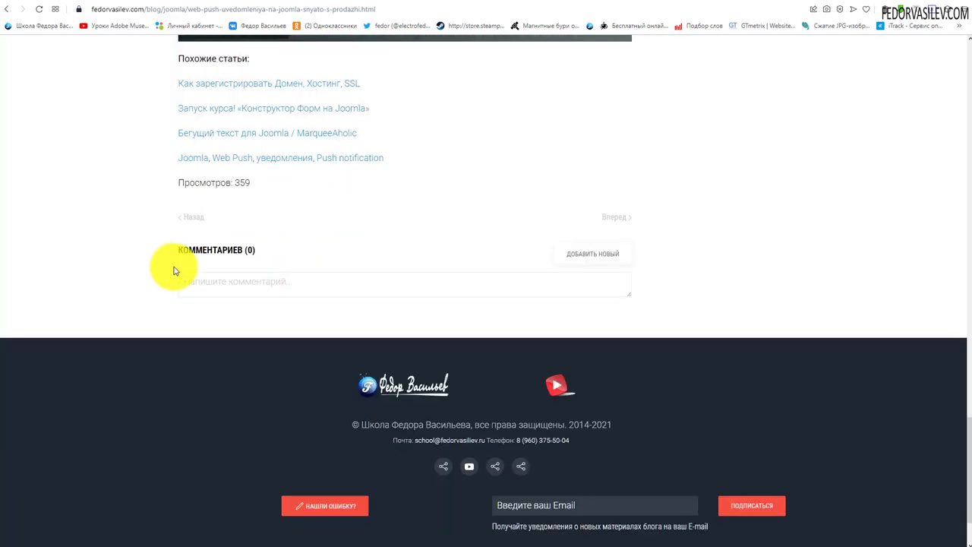
scroll(174, 269, "up", 15)
scroll(173, 270, "up", 12)
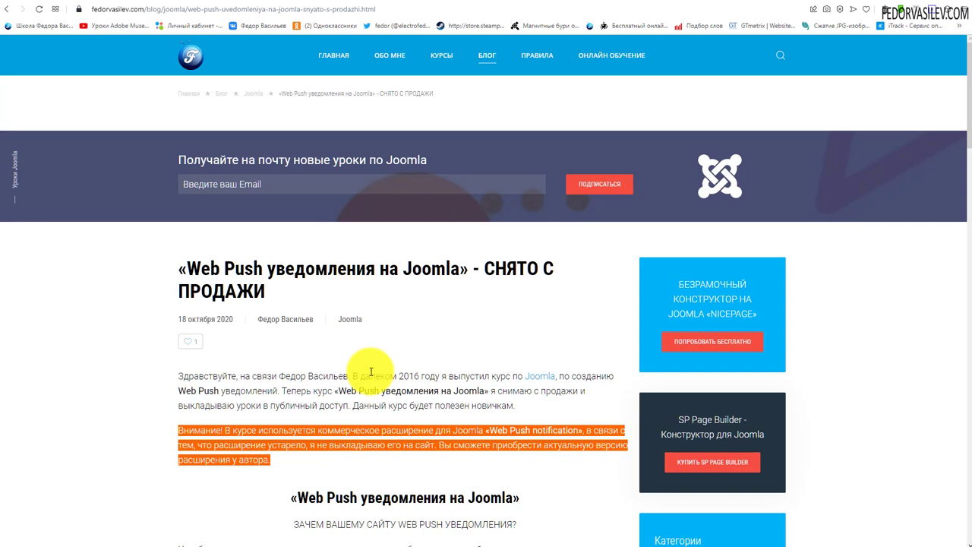
scroll(370, 372, "down", 8)
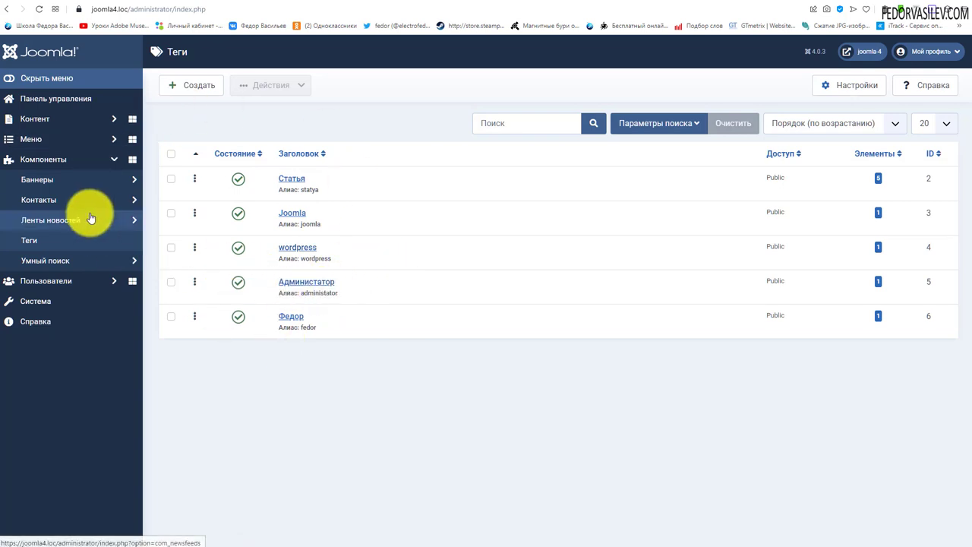
Step: Return to the joomla4.loc administration and start a new Main Menu item with the Теги list as its type
left_click(49, 144)
left_click(50, 276)
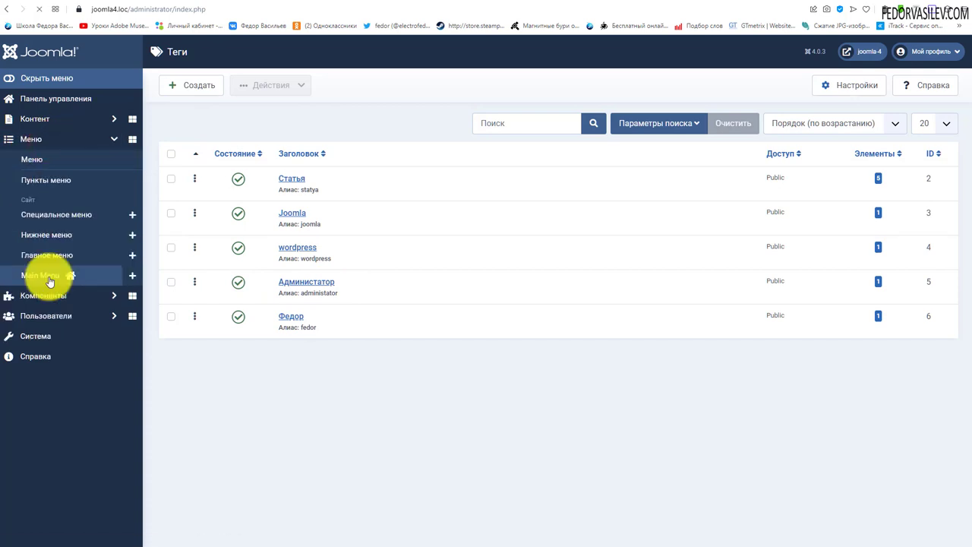
left_click(173, 85)
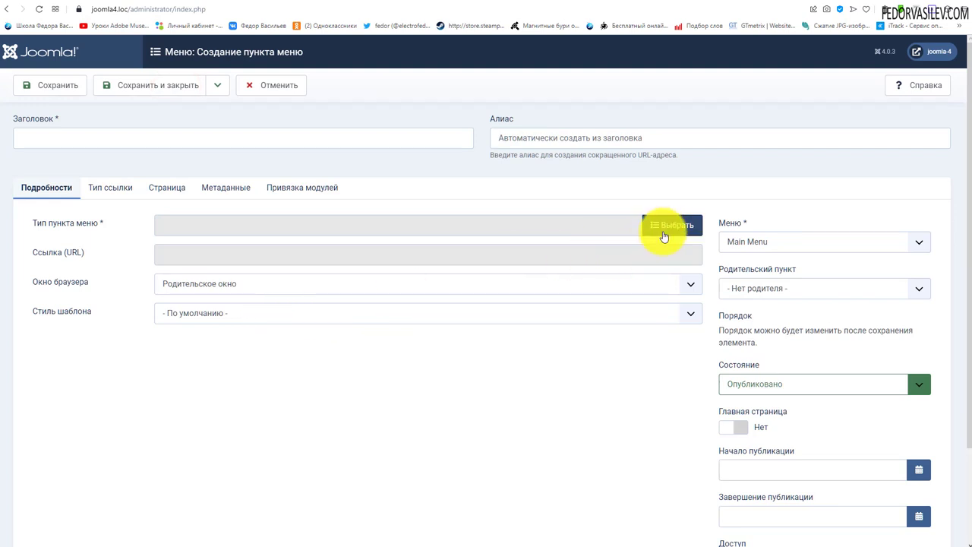
left_click(664, 236)
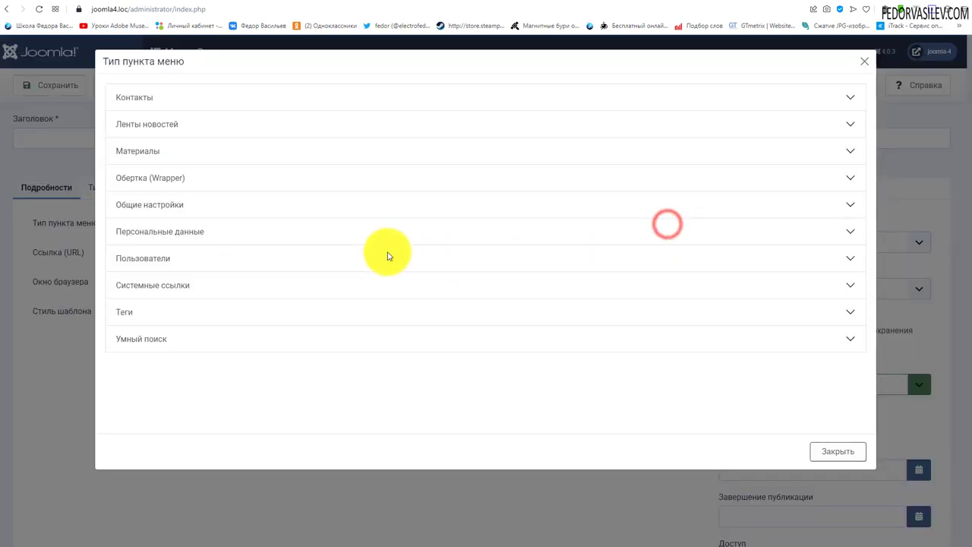
left_click(131, 312)
scroll(258, 128, "down", 1)
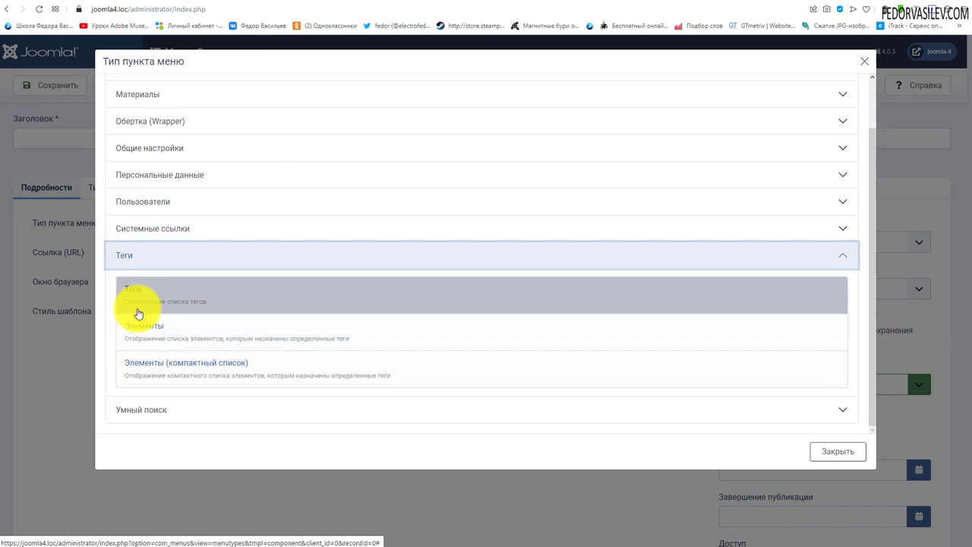
left_click(151, 295)
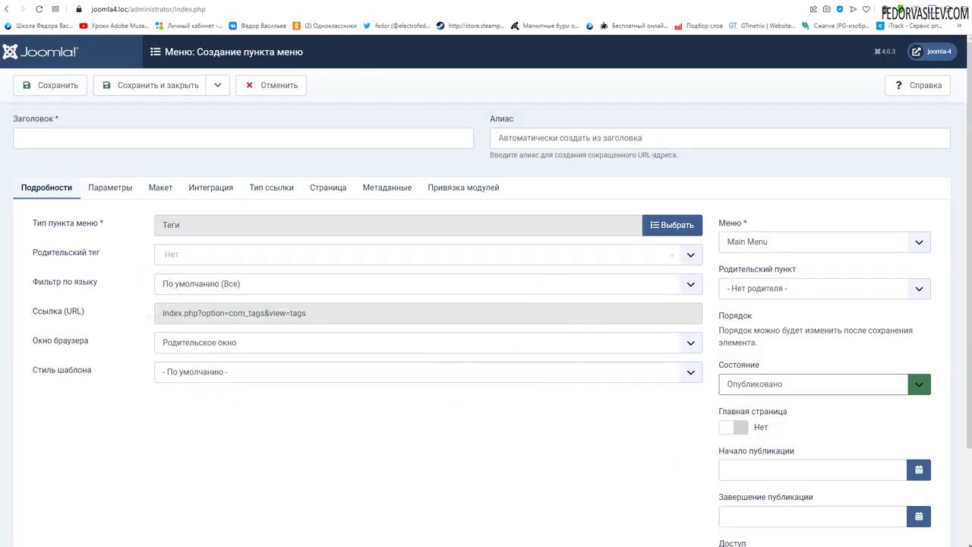
Step: Title the new menu item Метки
left_click(63, 146)
type("Метки")
double_click(73, 137)
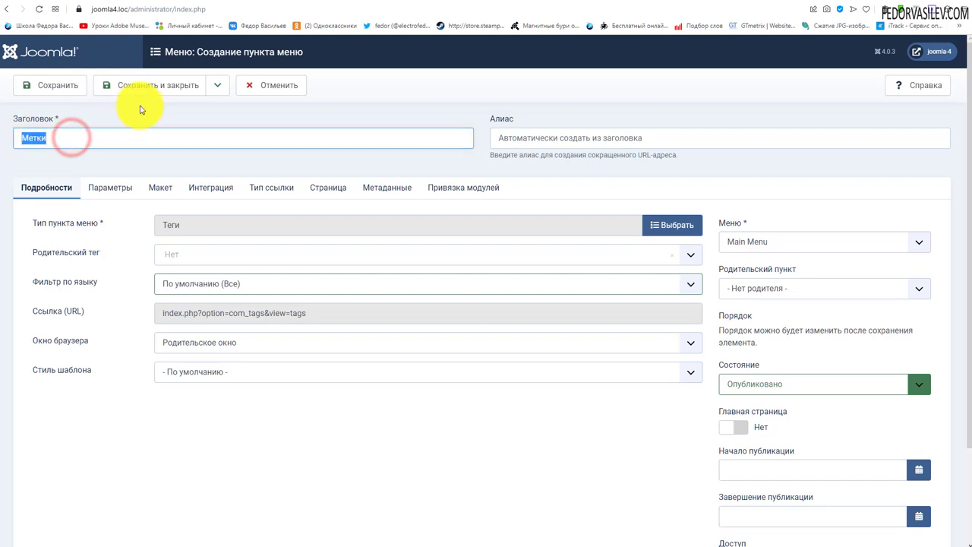
left_click(140, 106)
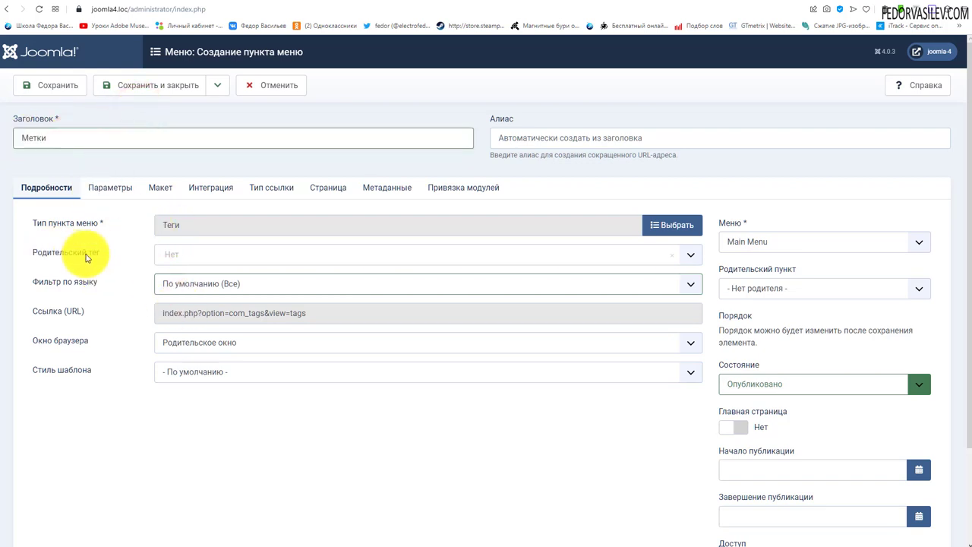
left_click(191, 254)
type("епар")
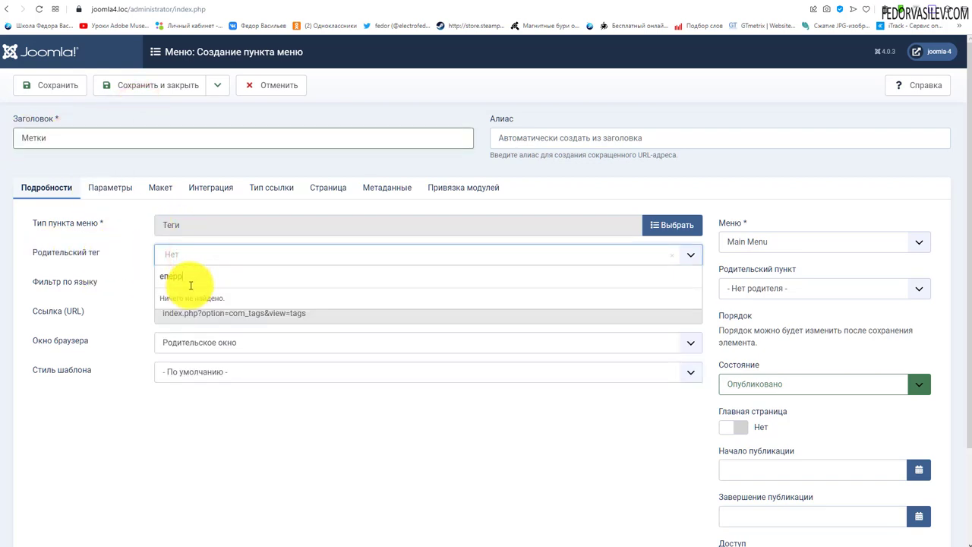
key("BackSpace")
key("BackSpace")
key("BackSpace")
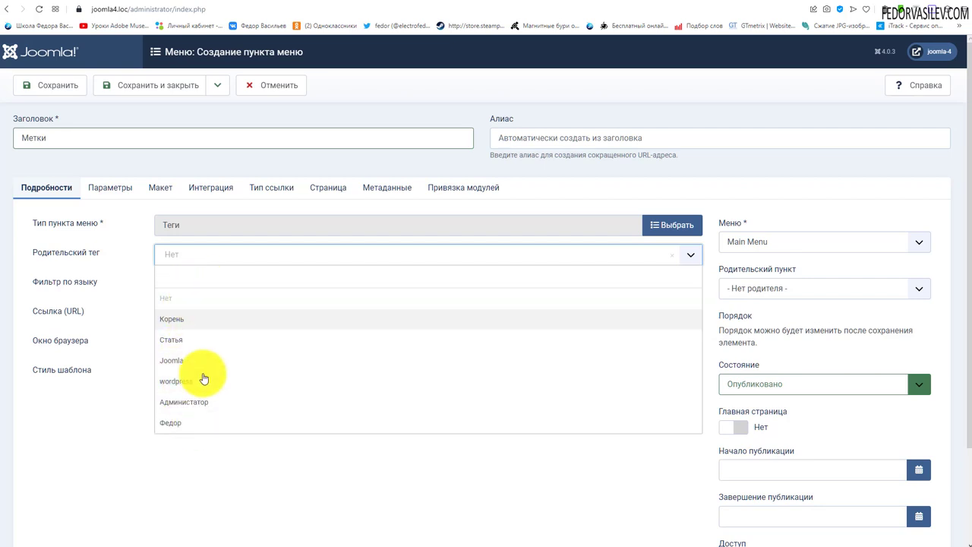
left_click(104, 308)
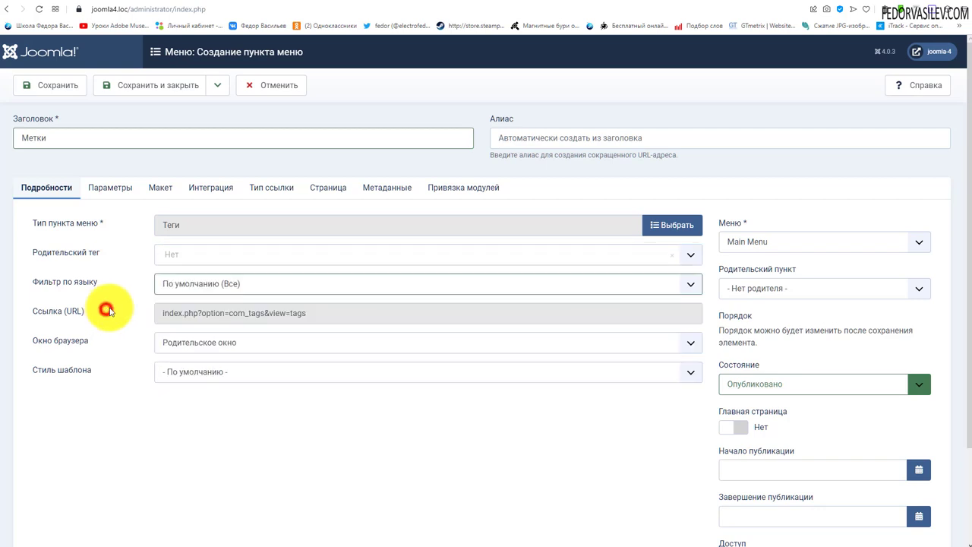
Step: Set the menu item's parent tag to Joomla and its language filter to Russian (ru-RU)
left_click(190, 258)
left_click(182, 359)
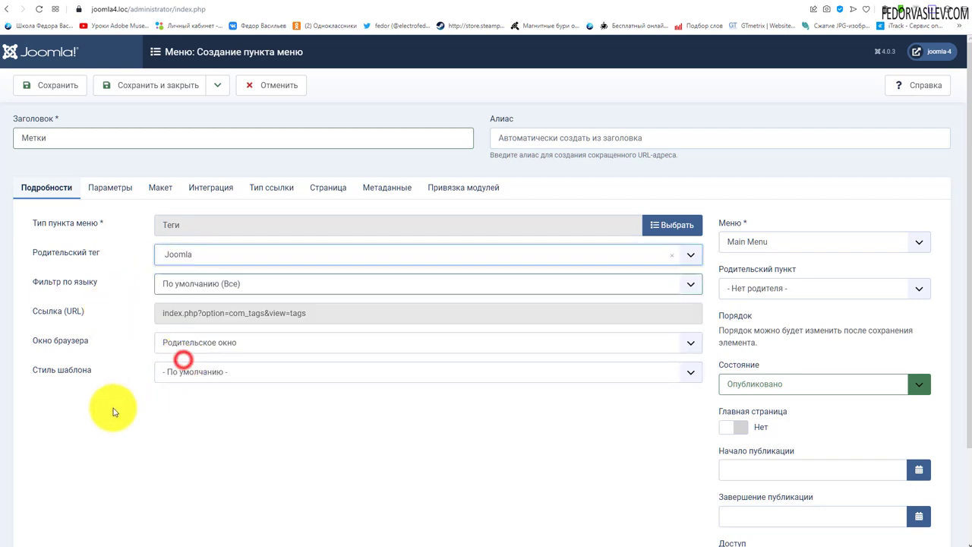
left_click(184, 287)
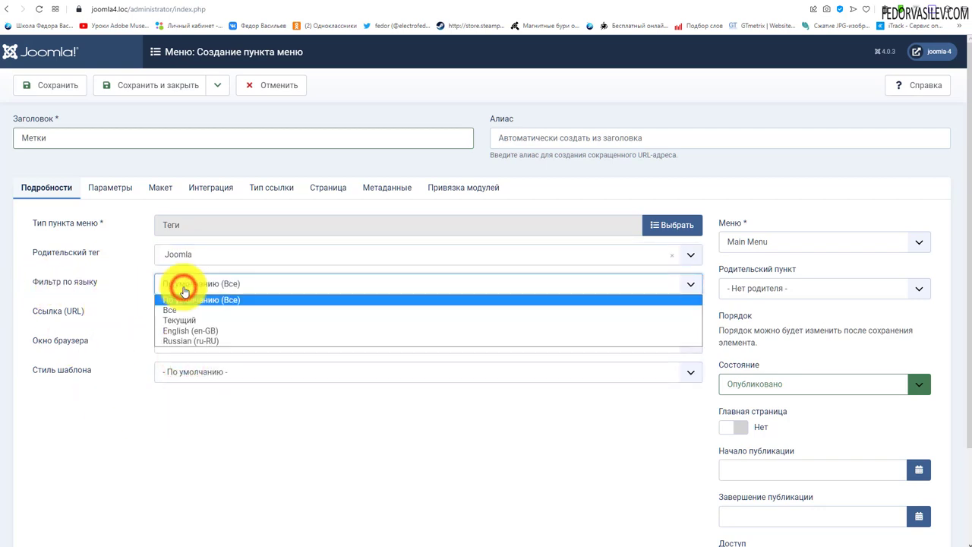
left_click(190, 341)
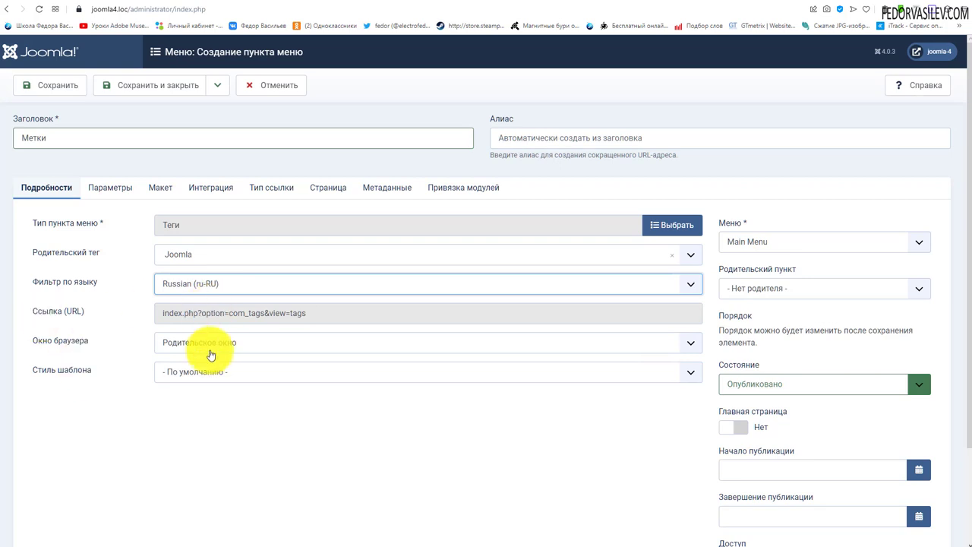
scroll(683, 410, "down", 2)
scroll(835, 380, "up", 2)
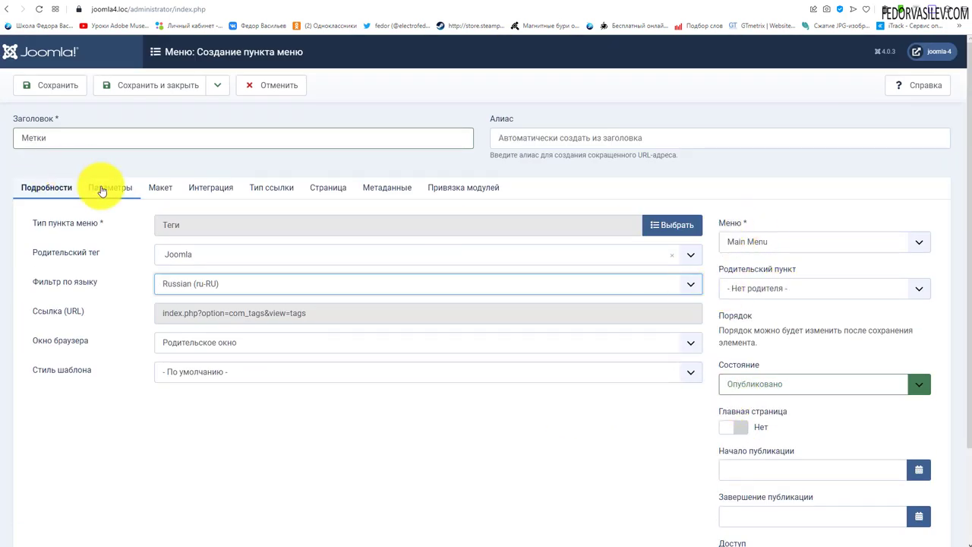
Step: Examine the column count setting (Количество столбцов) in the menu item's parameters
left_click(102, 188)
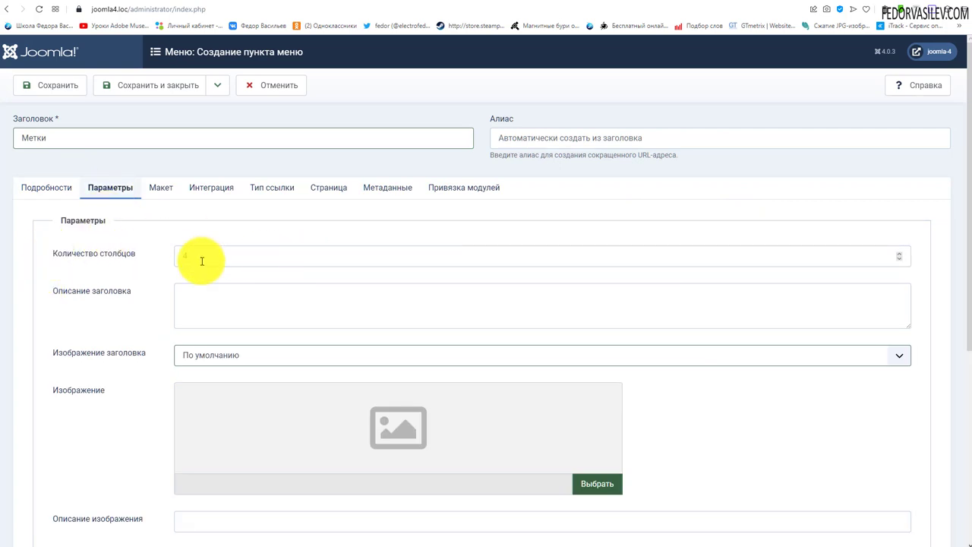
left_click(233, 255)
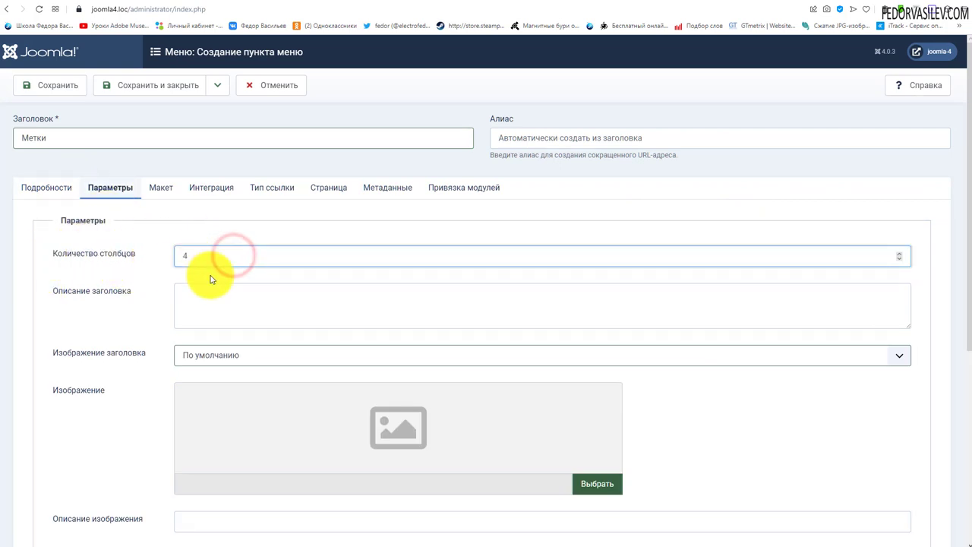
key("BackSpace")
double_click(199, 260)
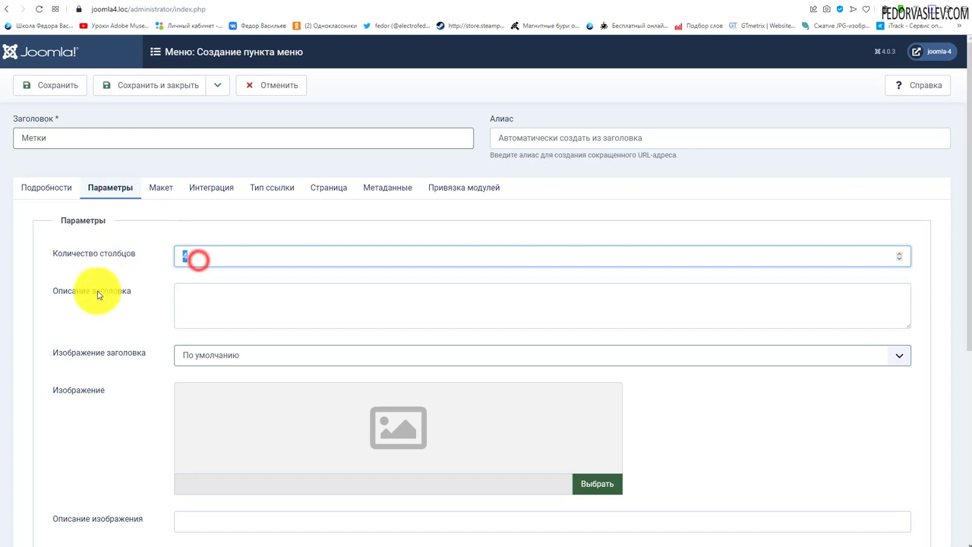
left_click(126, 269)
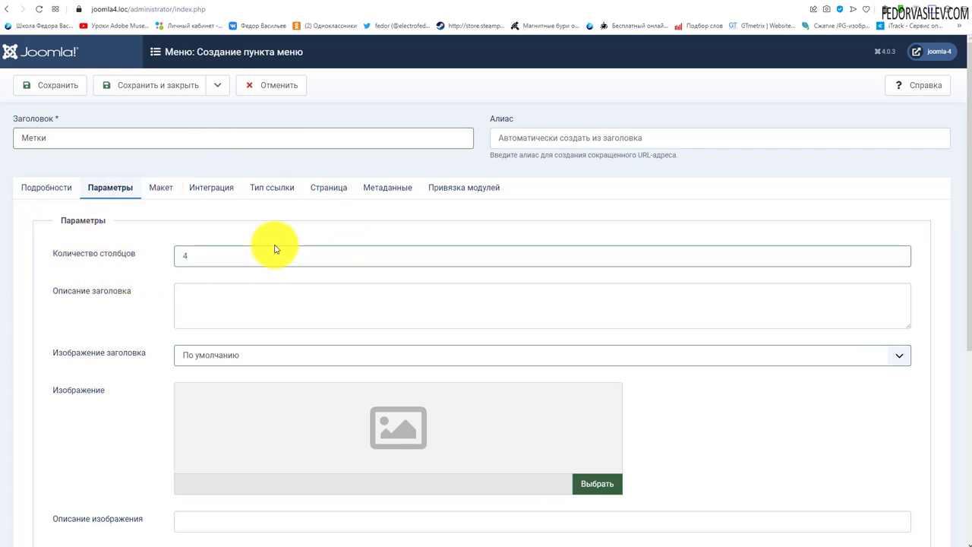
double_click(185, 256)
left_click(137, 251)
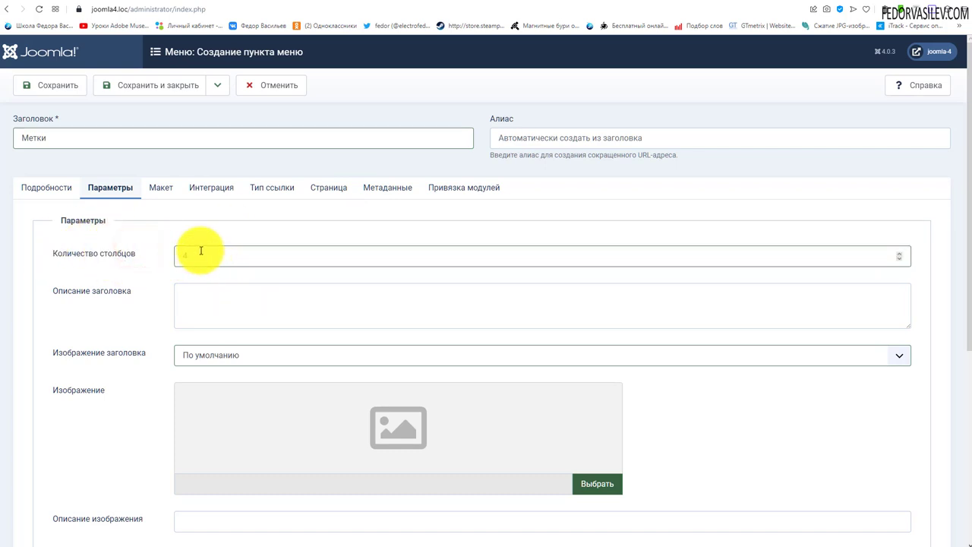
double_click(199, 251)
Step: Examine the remaining tag list parameters: heading description and image, ordering, direction, item description and character limit
scroll(140, 225, "down", 3)
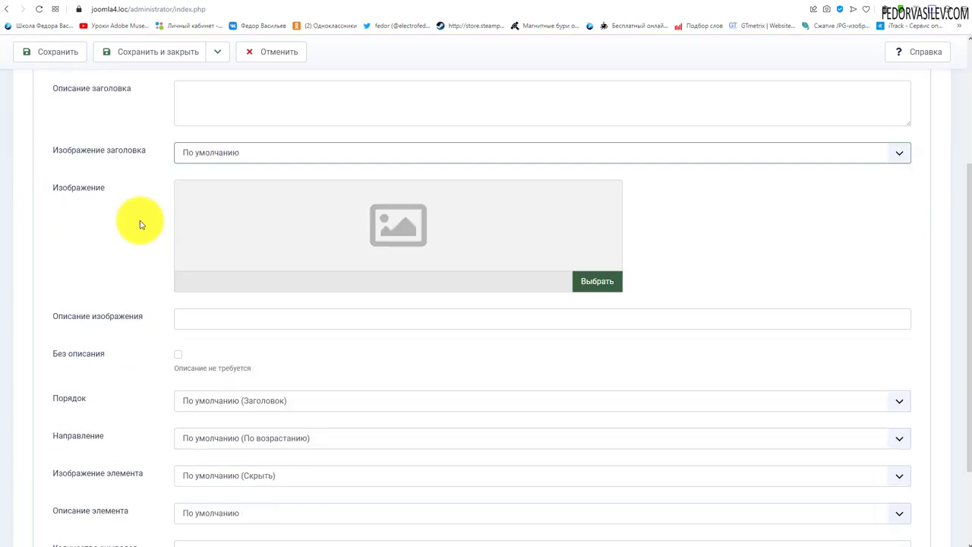
left_click(258, 107)
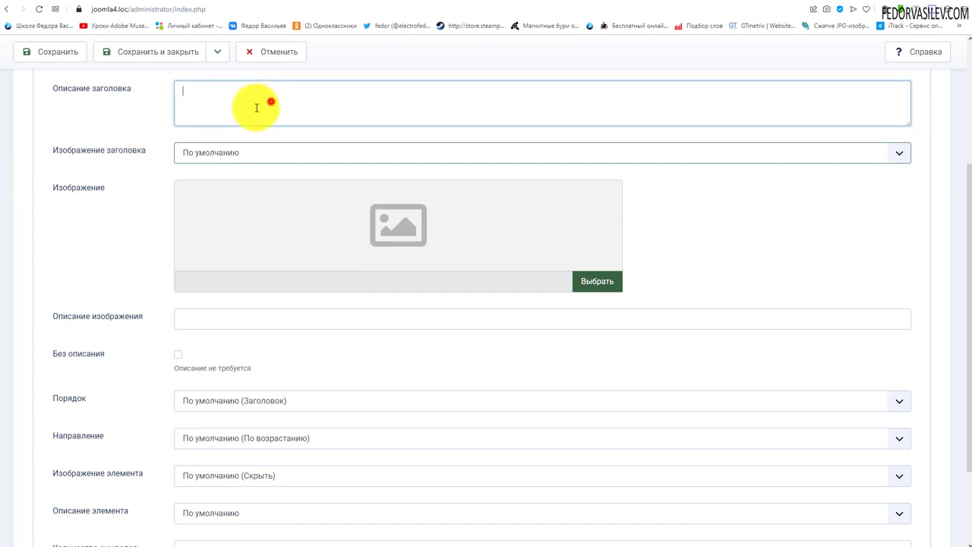
left_click(192, 154)
left_click(192, 154)
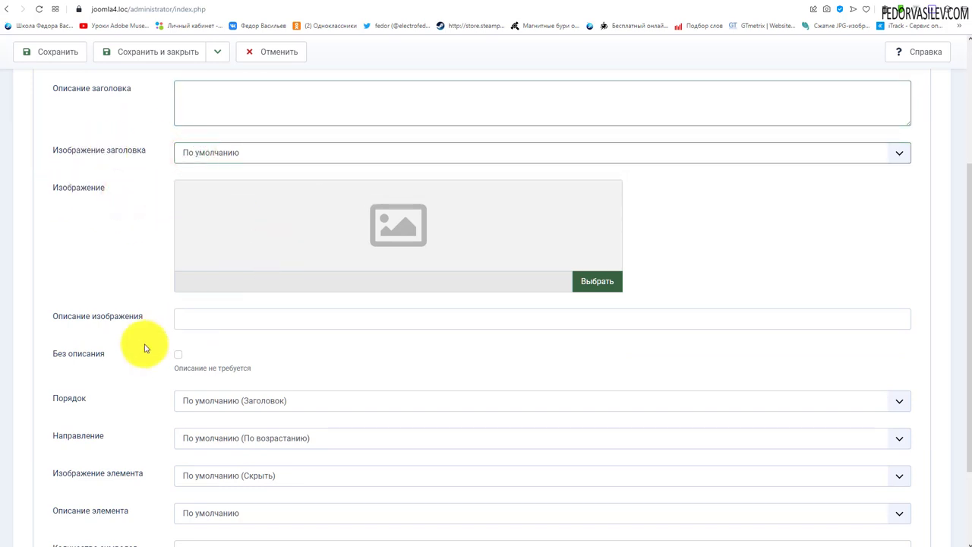
scroll(143, 347, "down", 2)
left_click(258, 299)
left_click(132, 286)
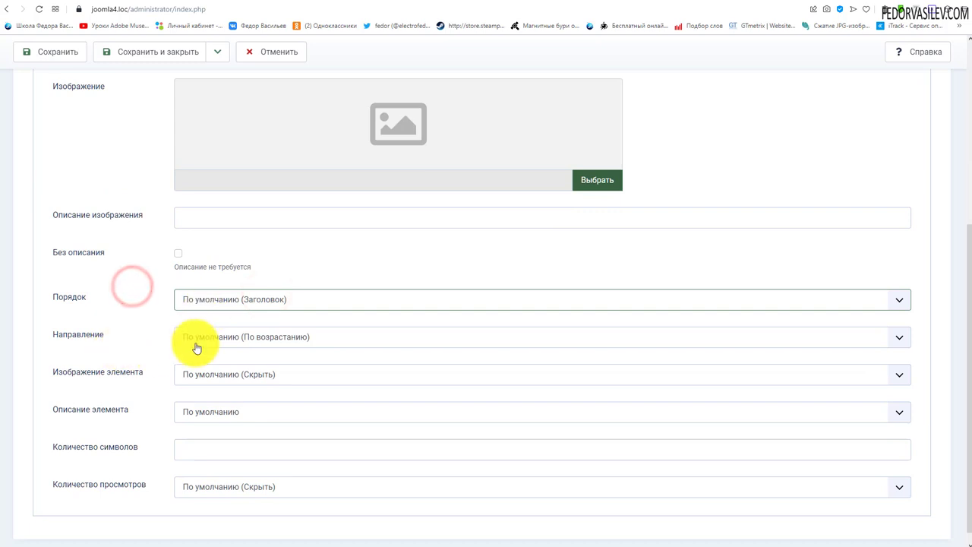
left_click(254, 336)
left_click(119, 325)
scroll(112, 388, "down", 1)
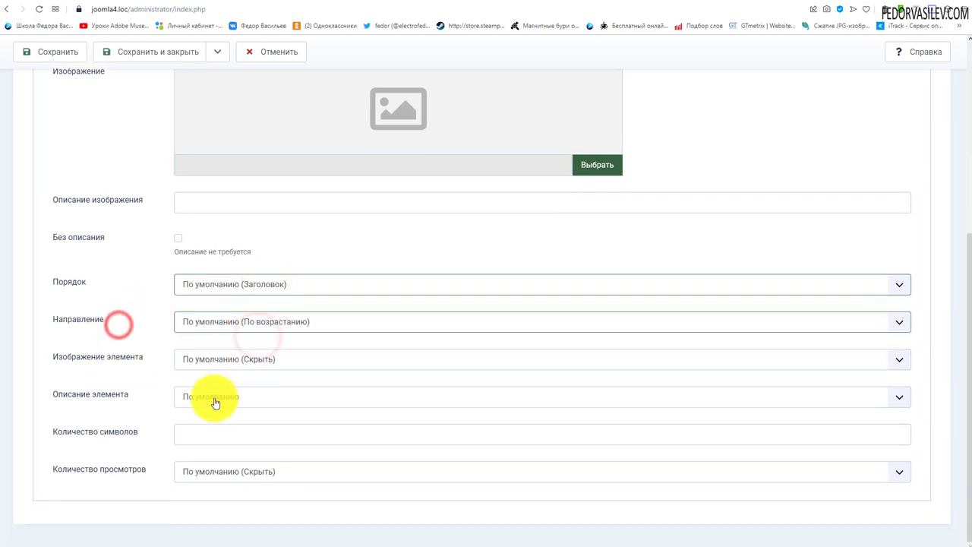
left_click(212, 395)
left_click(126, 394)
left_click(174, 427)
left_click(202, 432)
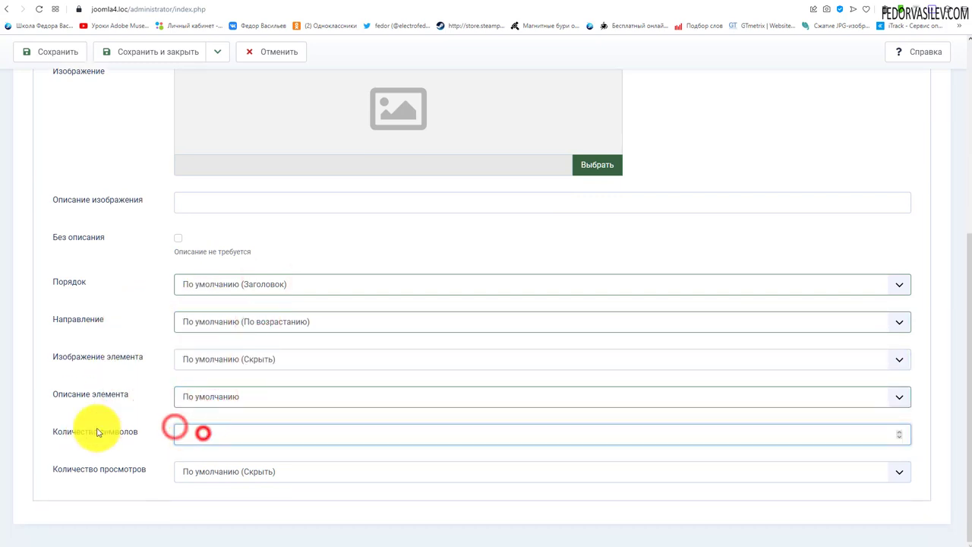
left_click(97, 427)
scroll(162, 369, "up", 5)
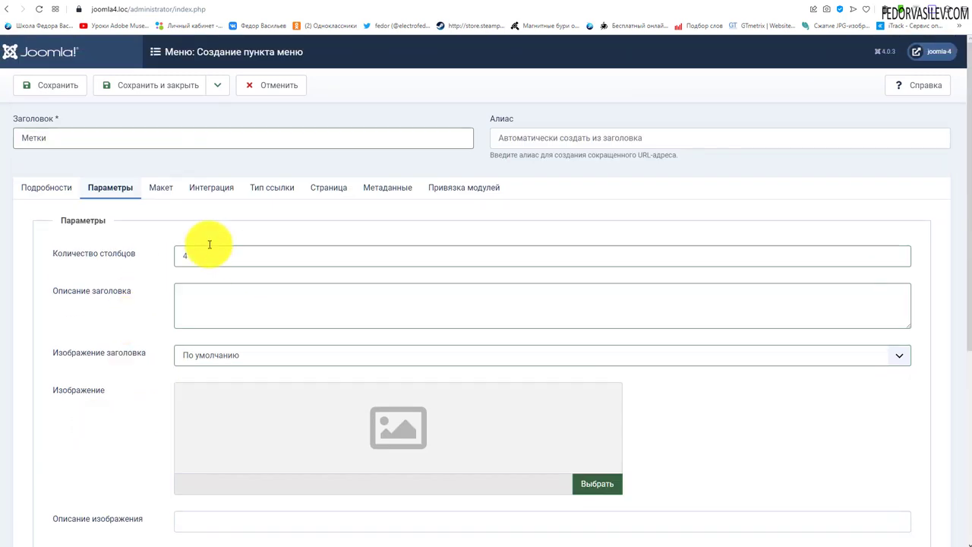
Step: Examine the menu item's layout settings, including the number of elements and the filter options
left_click(160, 188)
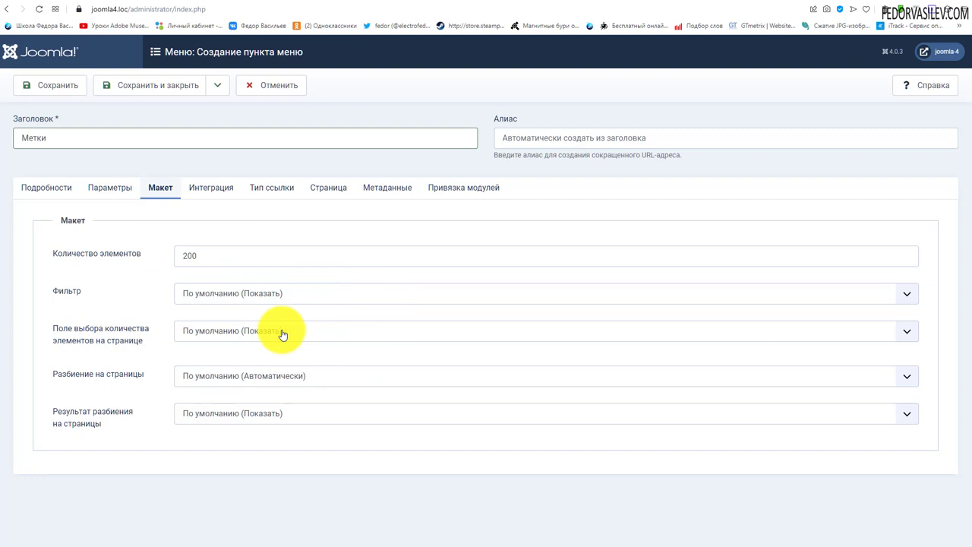
left_click(100, 261)
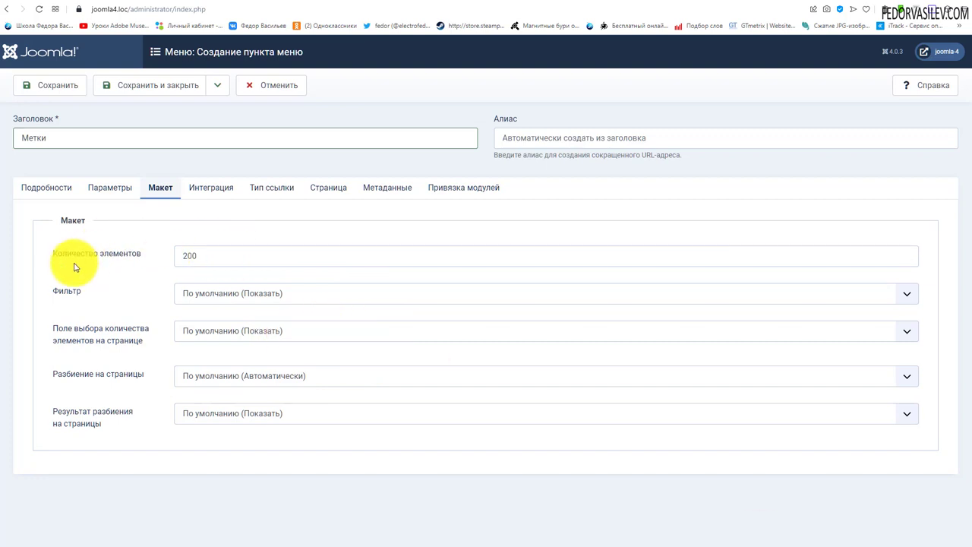
left_click(206, 256)
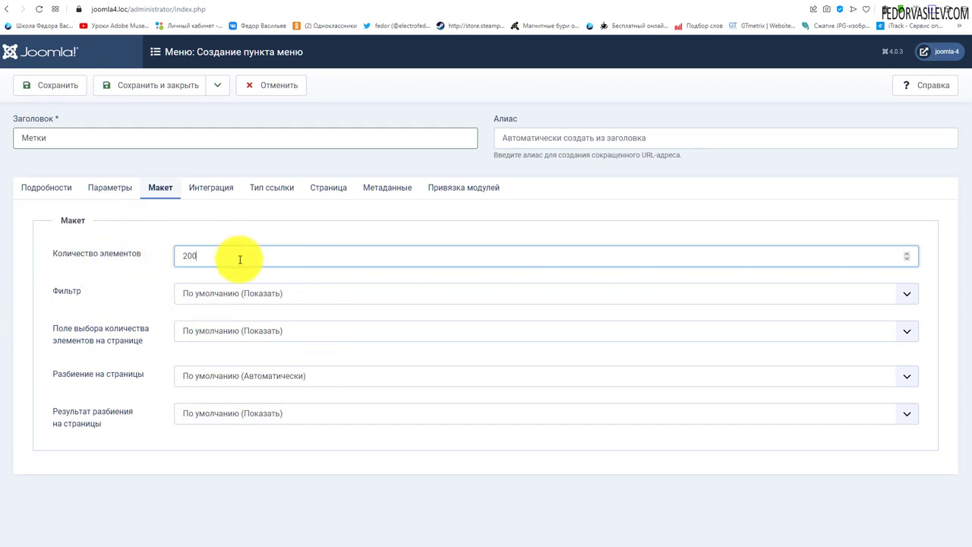
left_click(214, 289)
left_click(109, 291)
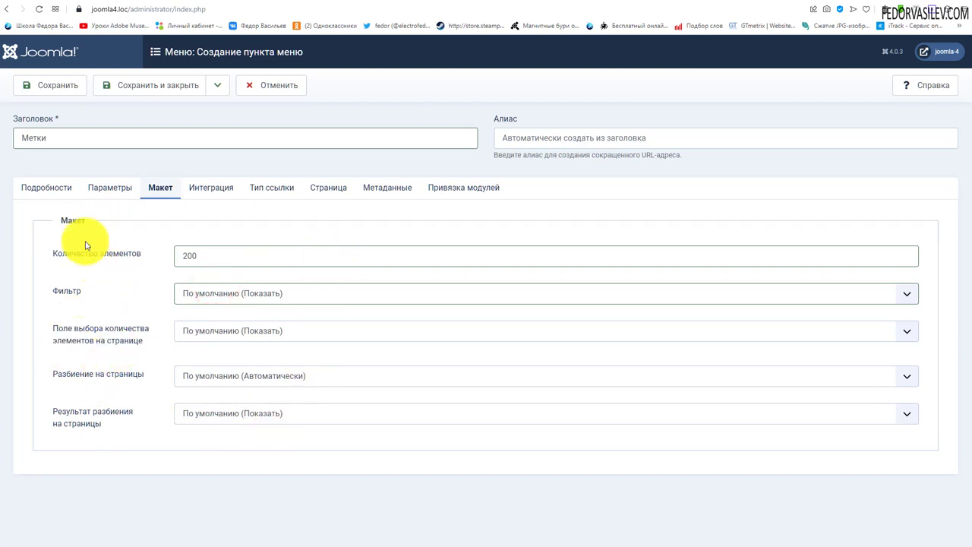
Step: Examine the available options for the RSS link (Ссылка на RSS) in the integration settings
left_click(204, 193)
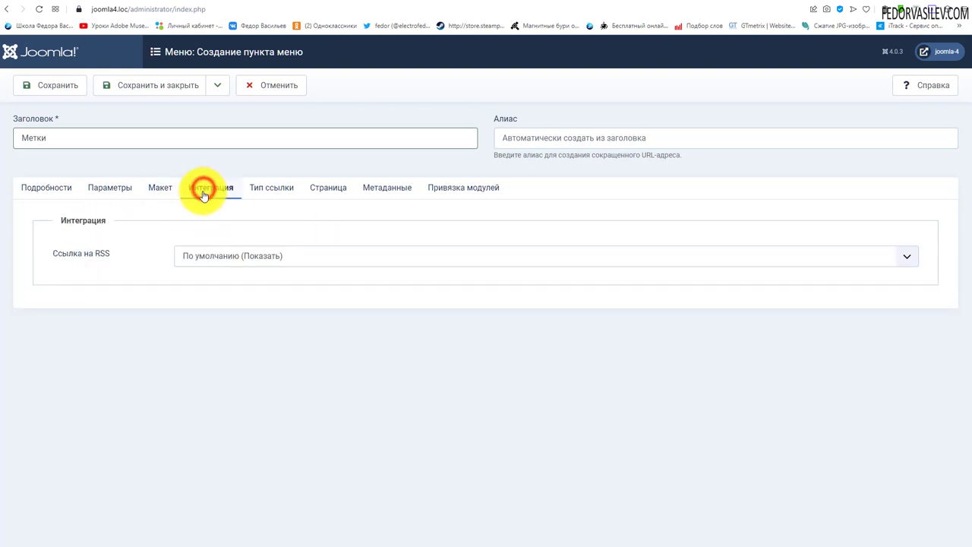
left_click(201, 255)
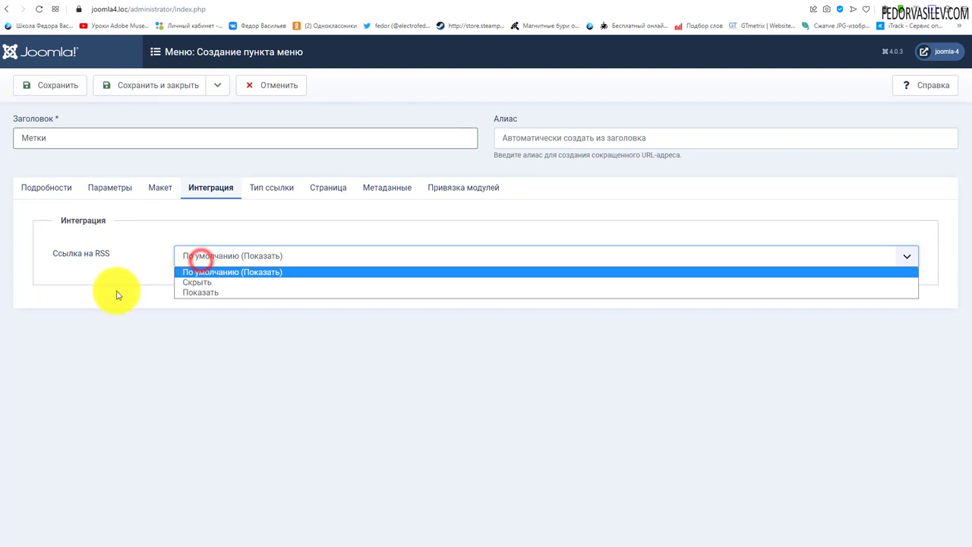
left_click(115, 287)
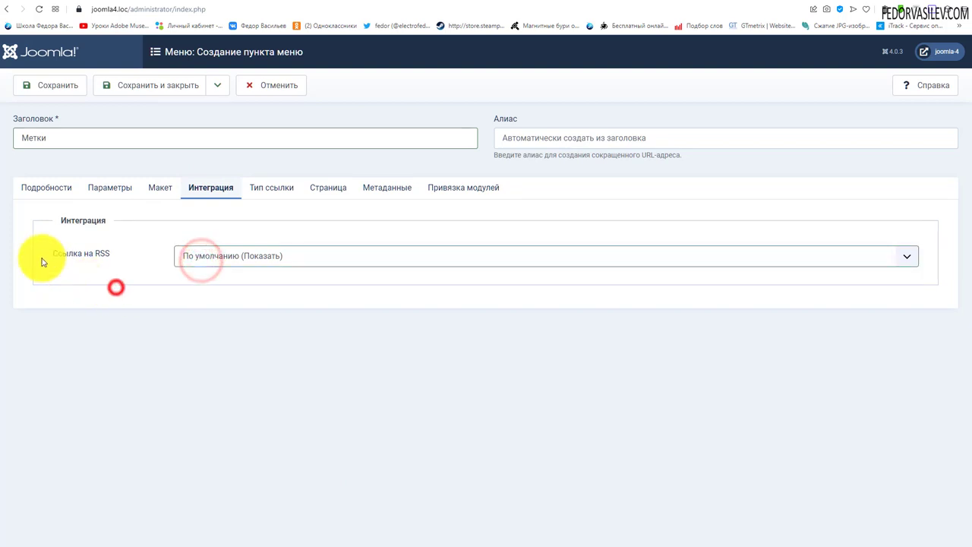
left_click(200, 258)
left_click(128, 266)
left_click(220, 250)
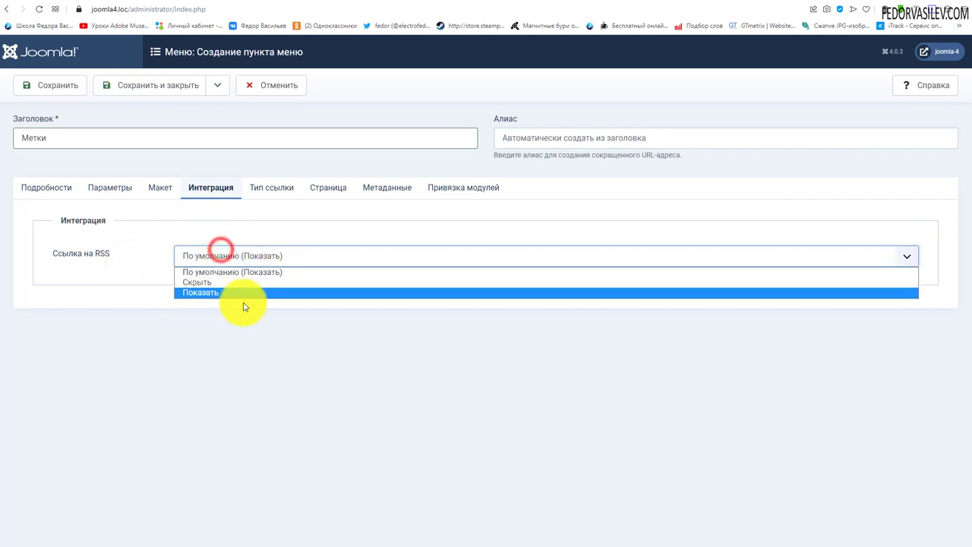
left_click(90, 271)
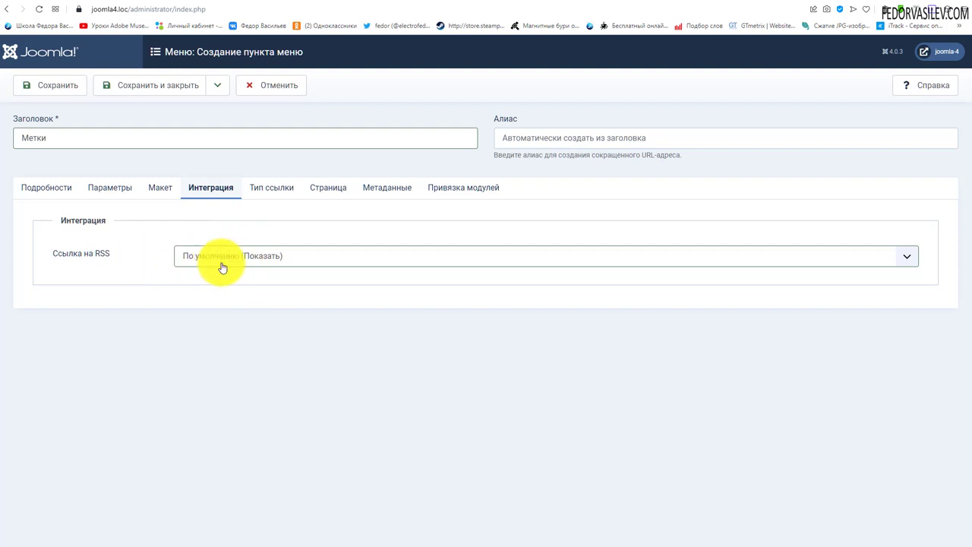
Step: Look through the link type, page, metadata and module assignment settings, including the Метатег Description field
left_click(266, 194)
left_click(313, 190)
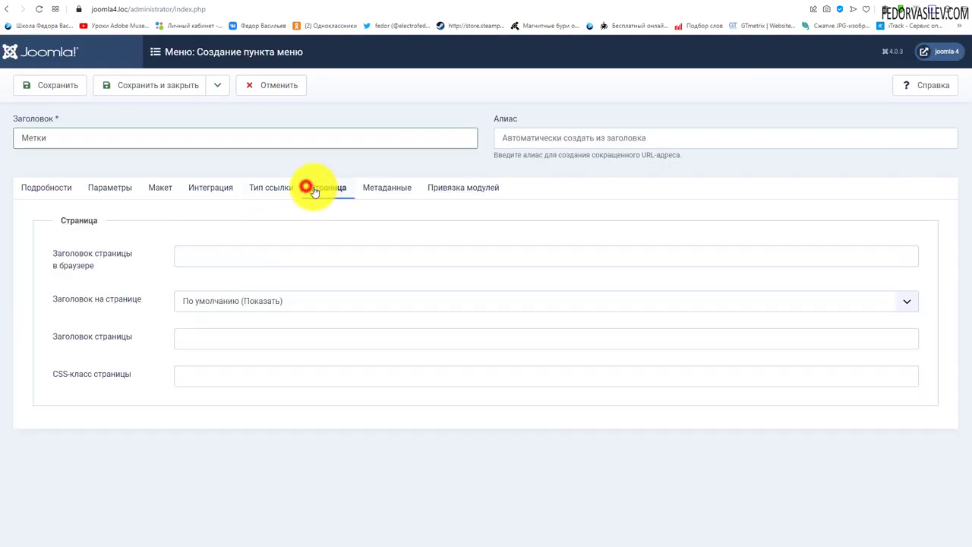
left_click(373, 189)
left_click(461, 190)
left_click(383, 190)
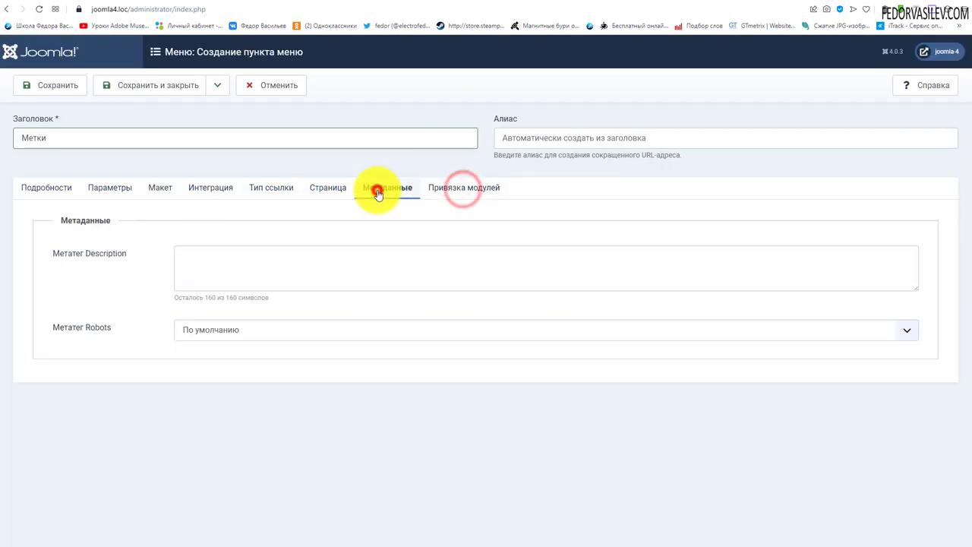
left_click(211, 266)
left_click_drag(137, 252, 71, 253)
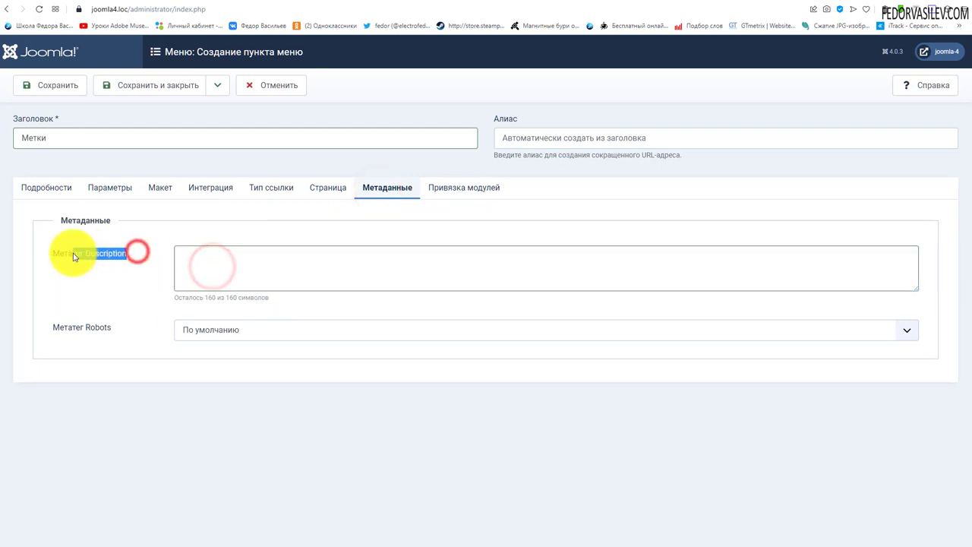
left_click(74, 275)
Step: Save the Метки menu item from its main details and switch to the joomla4.loc front page
left_click(46, 191)
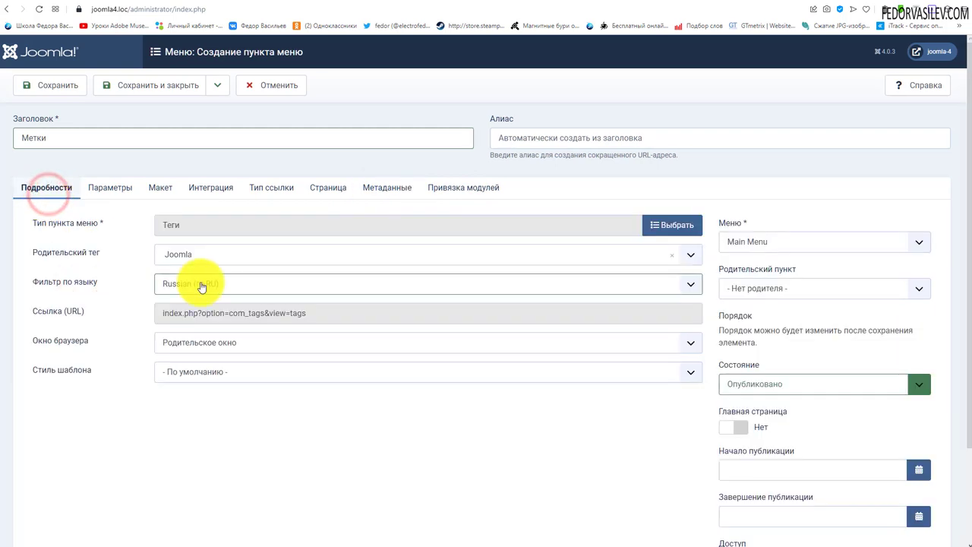
left_click(56, 85)
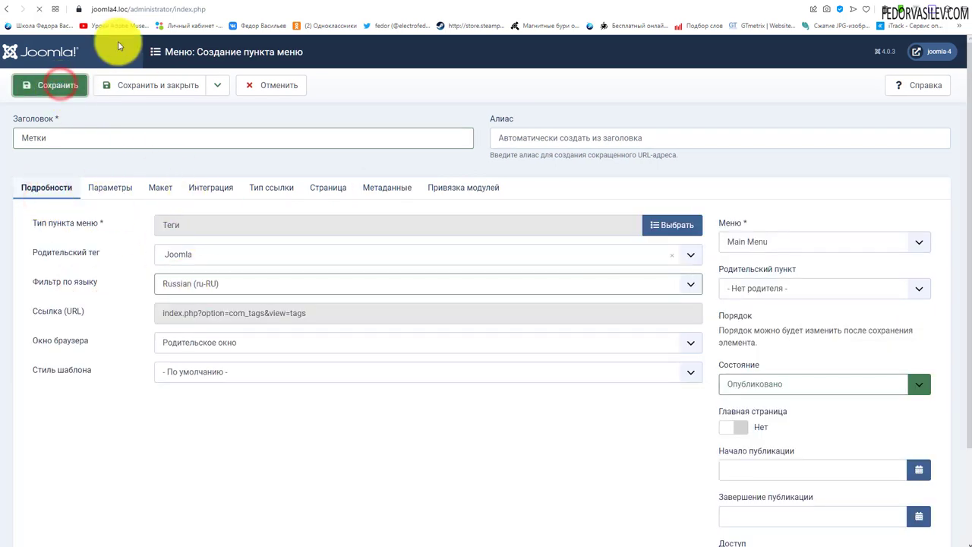
left_click(31, 9)
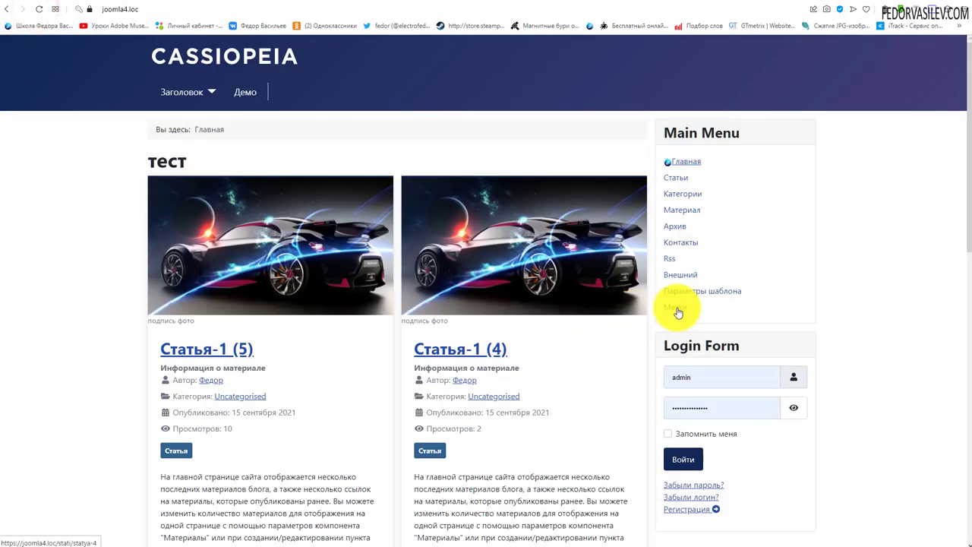
Step: Open the Метки page on the site and examine the items under the Joomla tag, including the article Статья-1
left_click(675, 308)
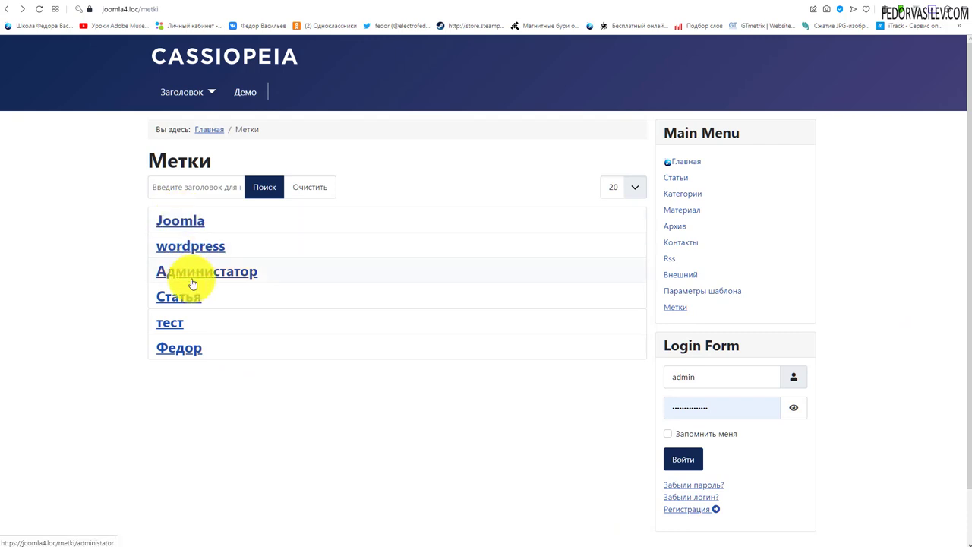
left_click(177, 225)
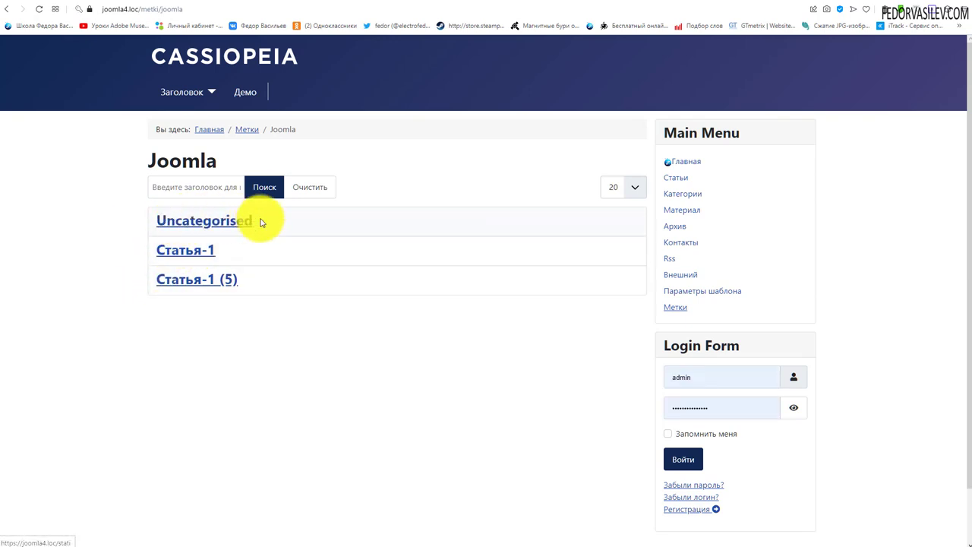
left_click(176, 252)
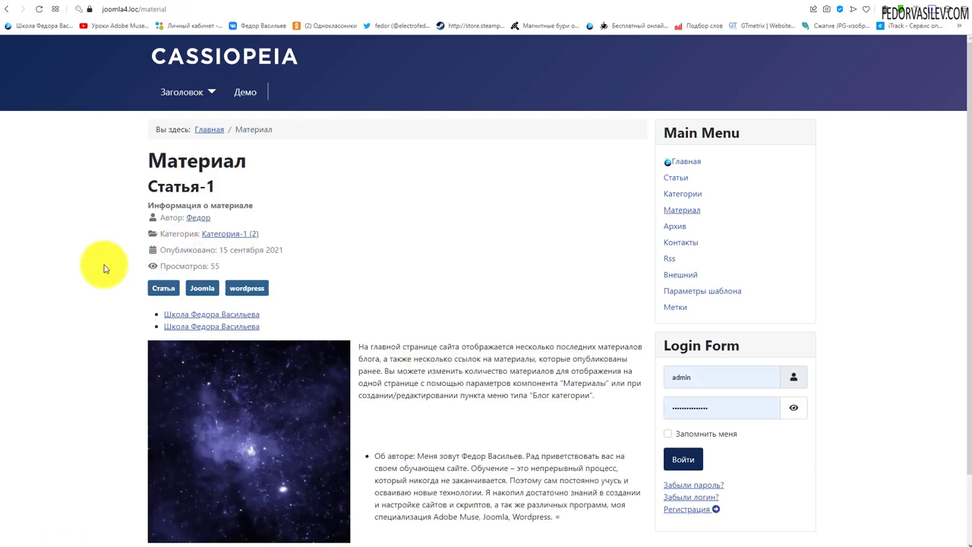
scroll(203, 247, "down", 1)
scroll(165, 172, "up", 1)
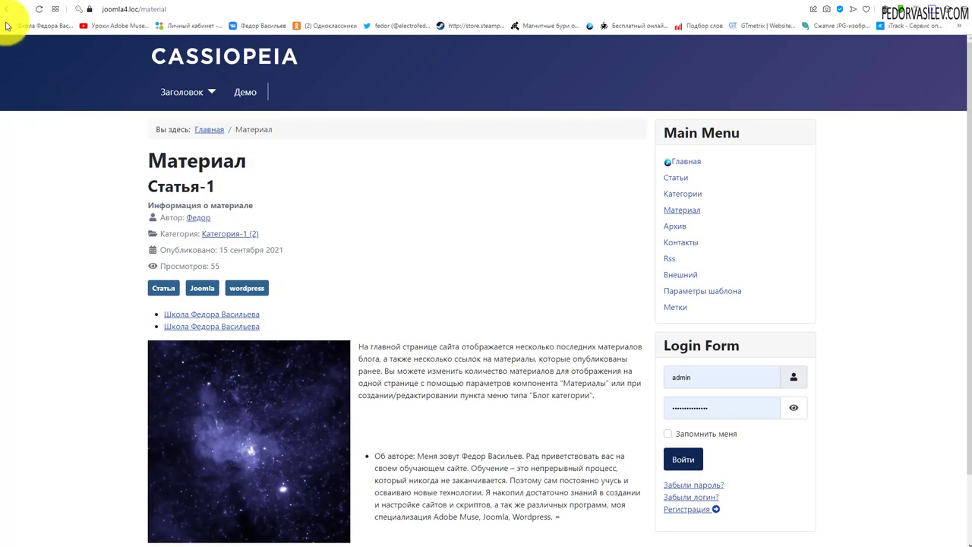
left_click(6, 10)
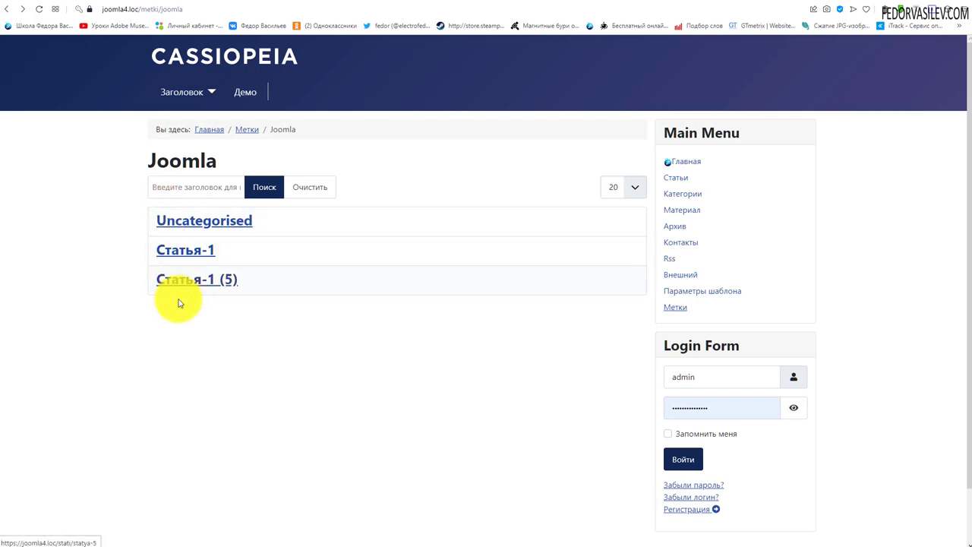
scroll(353, 215, "down", 1)
scroll(352, 215, "up", 1)
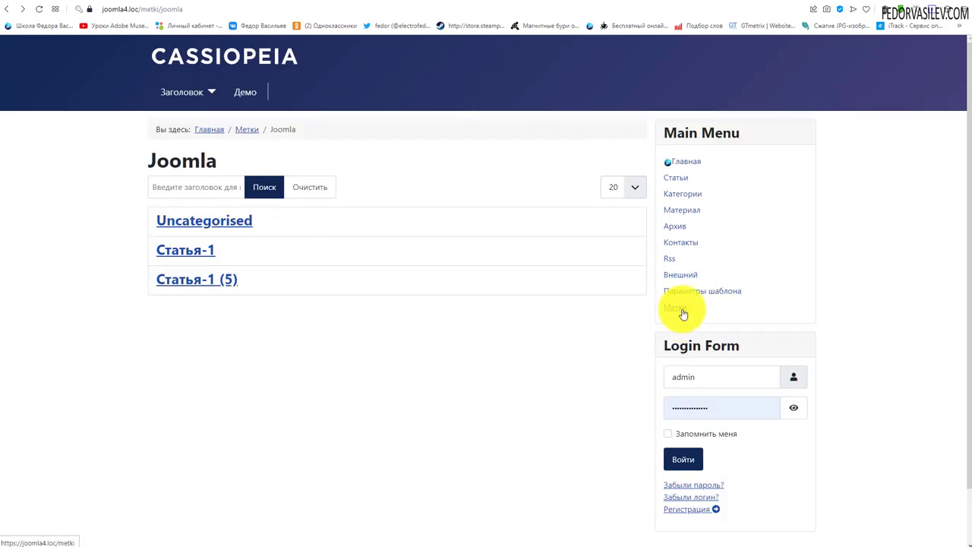
Step: Switch to the administrator's Метки menu item and change its type to Элементы from the Теги group
left_click(64, 3)
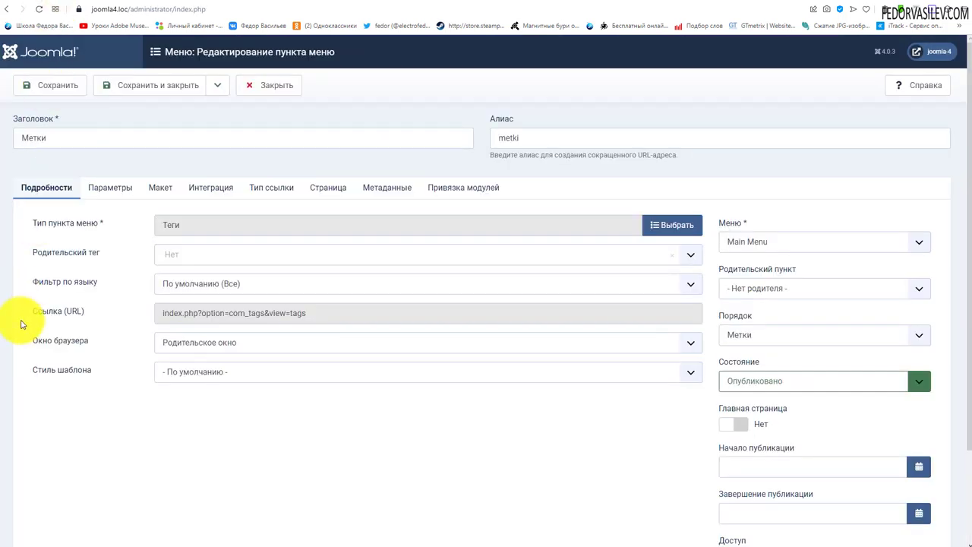
left_click(666, 224)
left_click(179, 312)
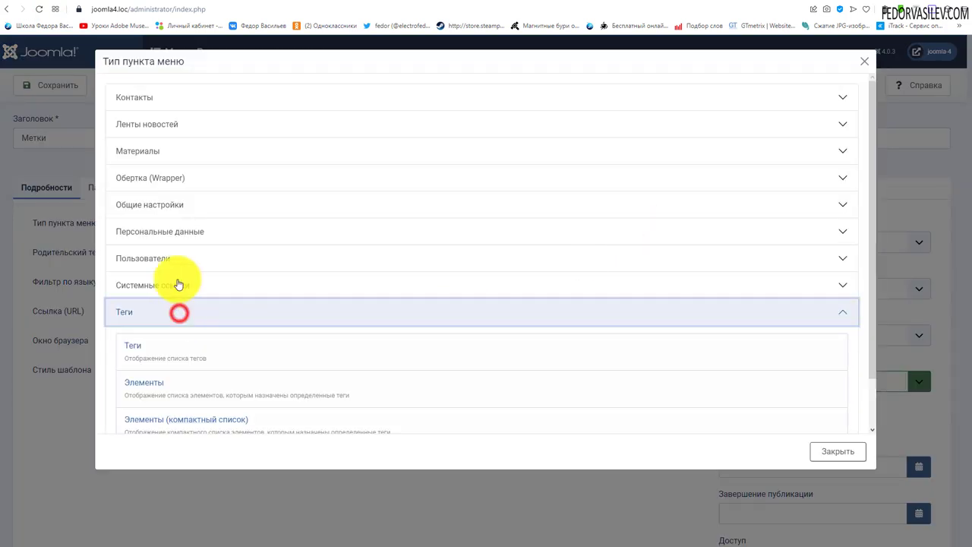
scroll(174, 326, "down", 1)
left_click(137, 324)
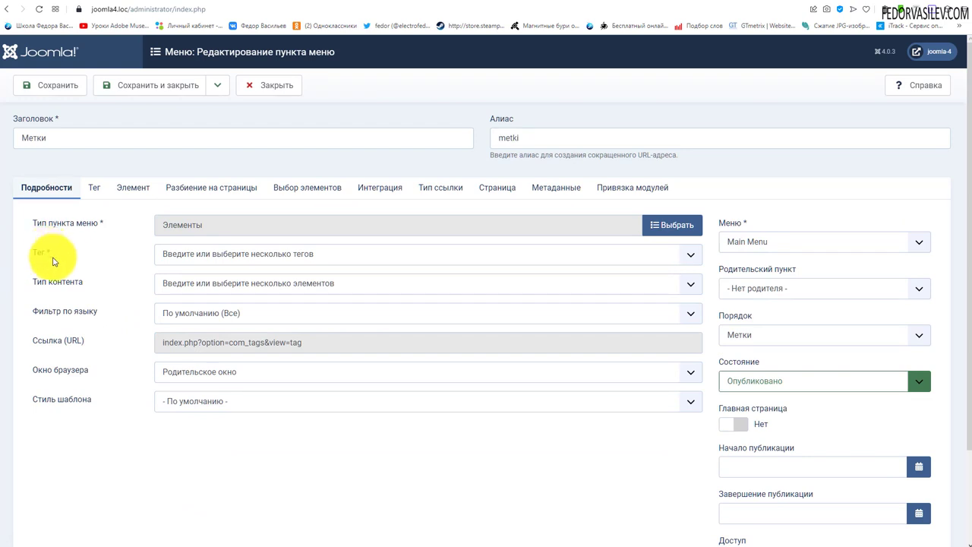
Step: Set the menu item's tag to Joomla, save it, and open the Метки page on the site
left_click(209, 251)
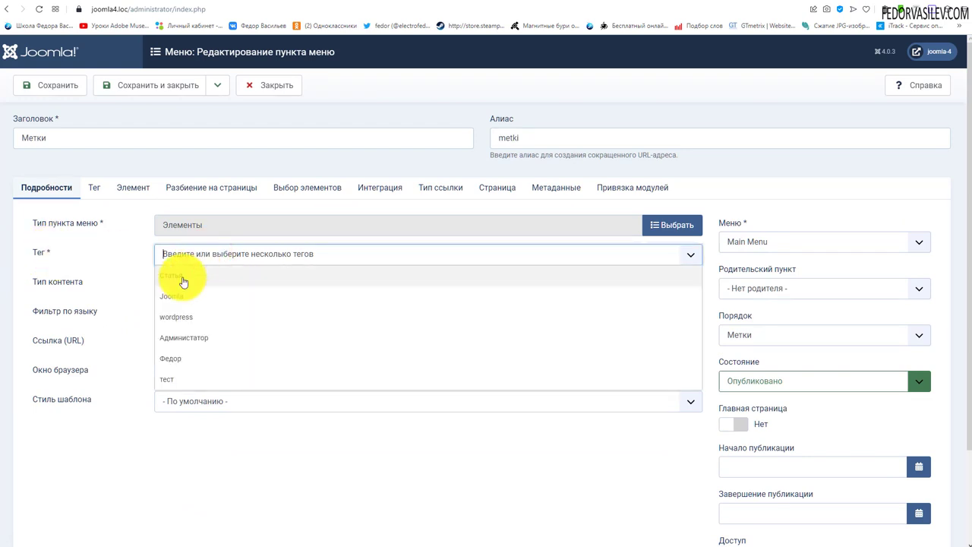
left_click(183, 281)
left_click(106, 282)
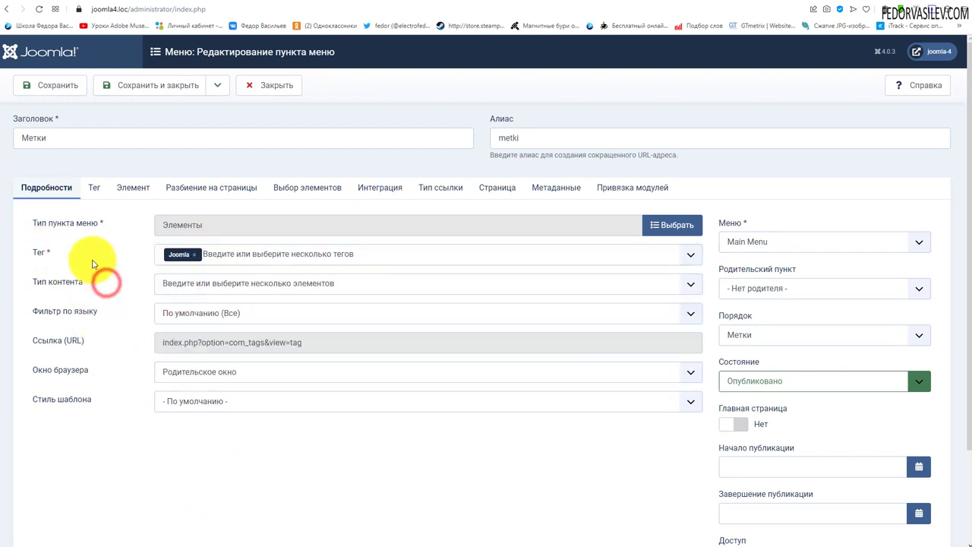
left_click(47, 85)
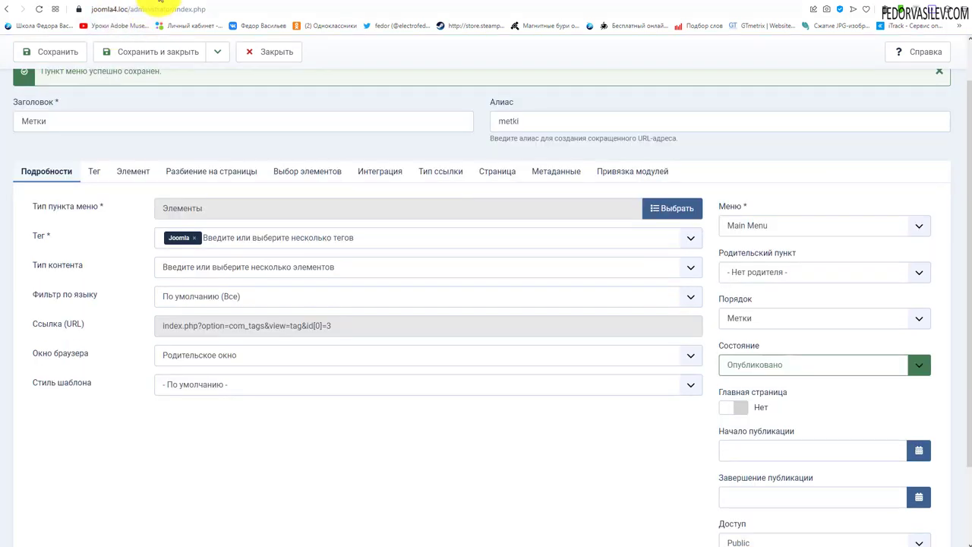
left_click(162, 7)
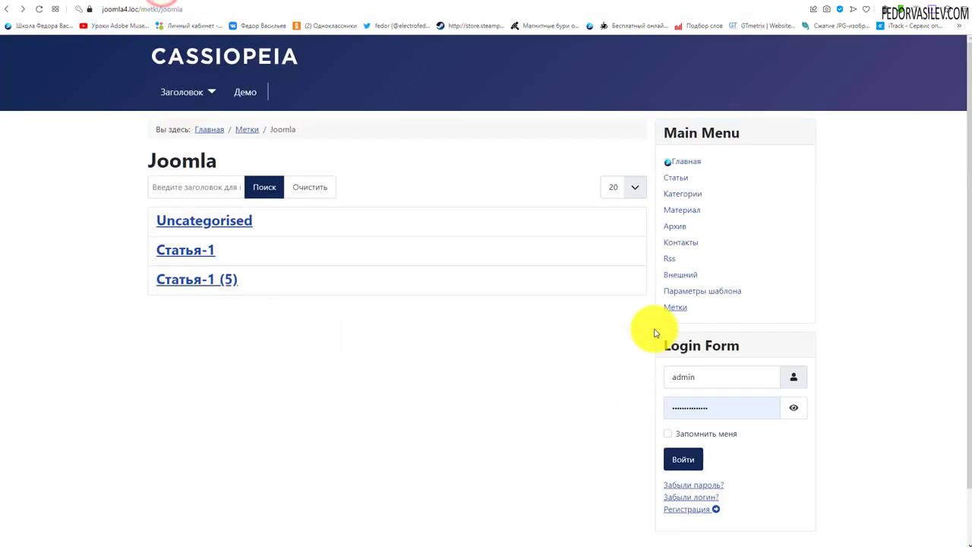
left_click(675, 307)
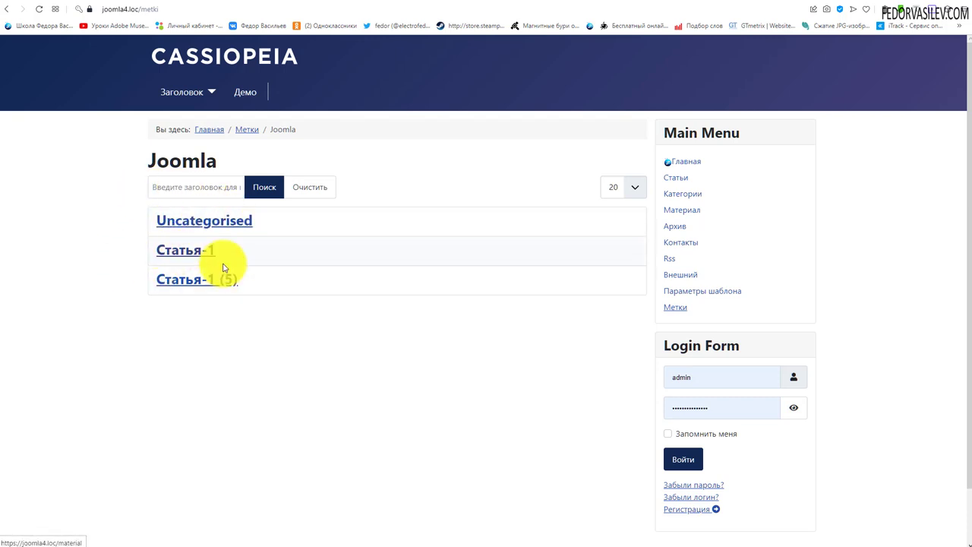
Step: Limit the menu item's content type to Материал, save it, and reload the Метки page on the site
left_click(84, 5)
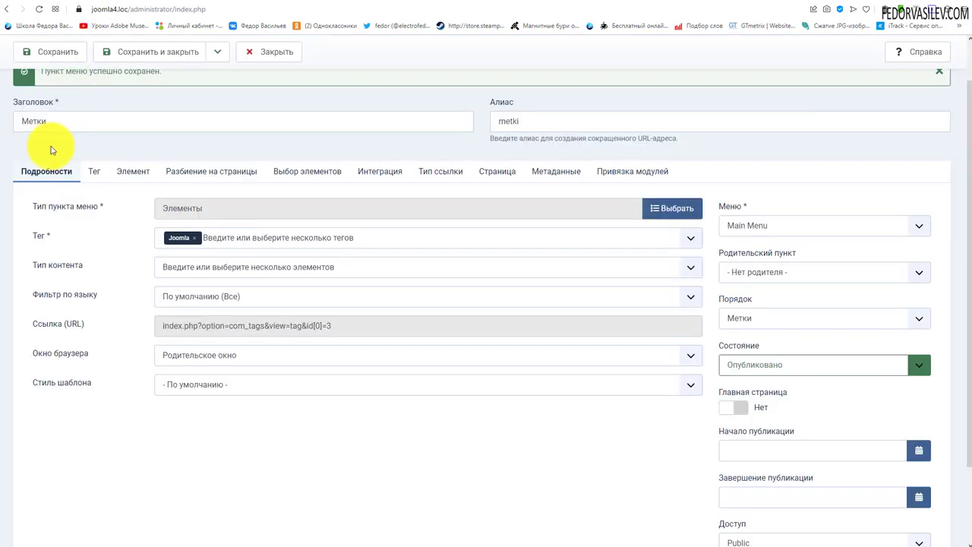
left_click(185, 268)
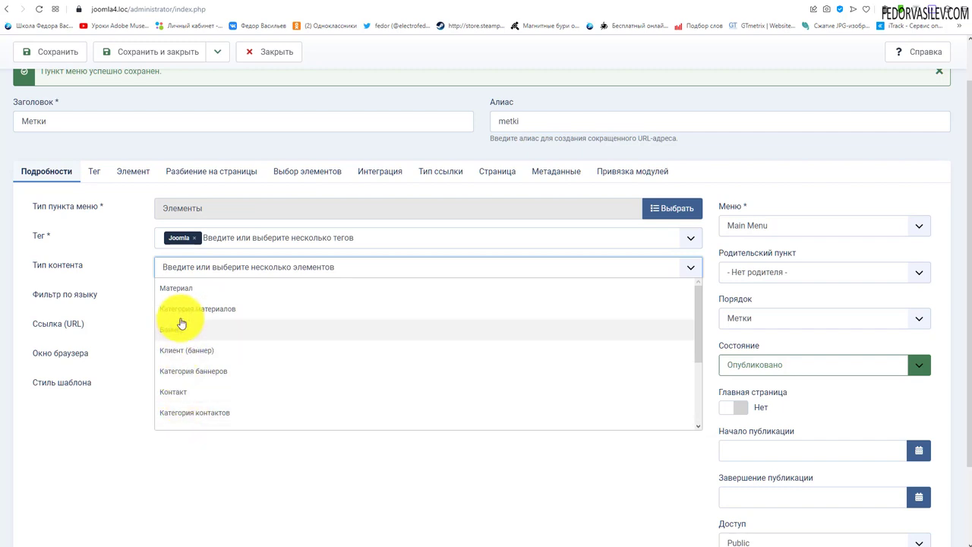
left_click(180, 288)
left_click(98, 241)
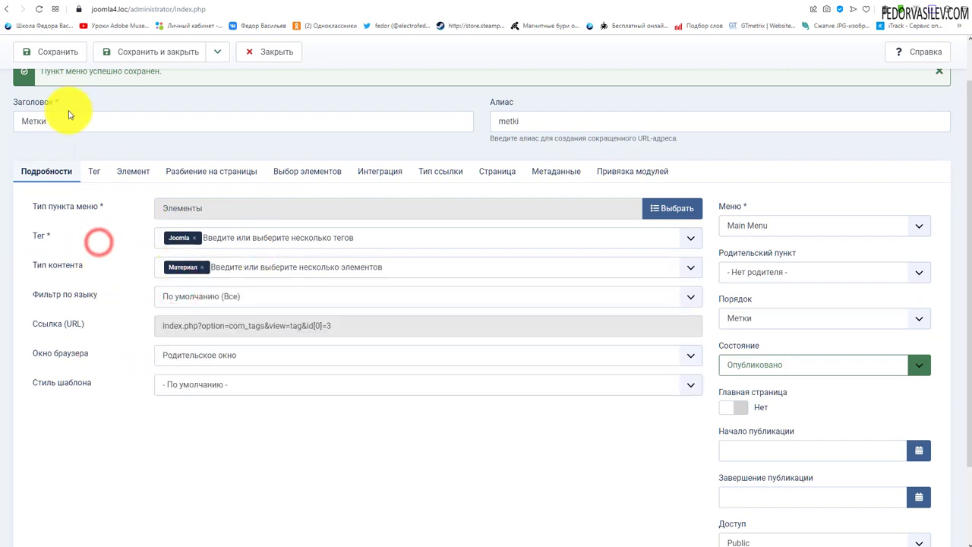
left_click(58, 52)
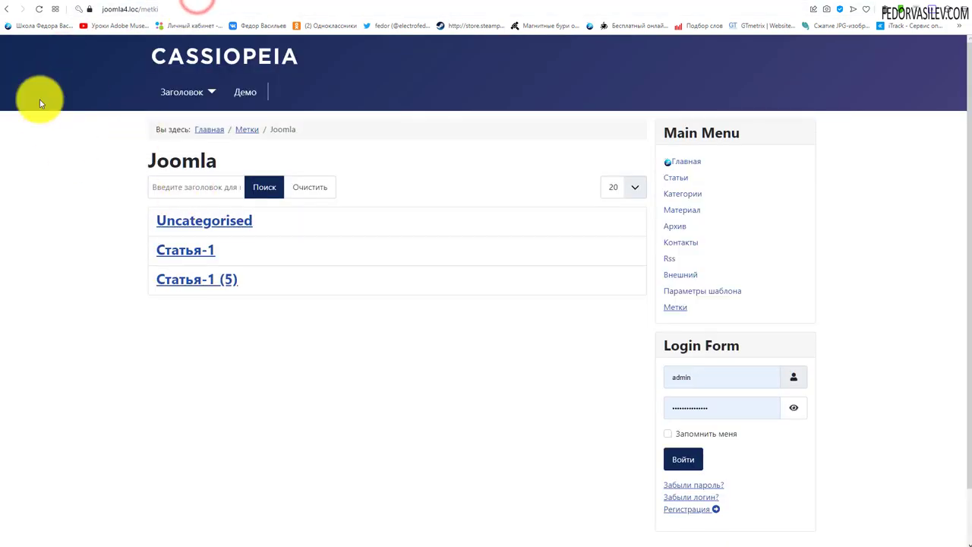
left_click(37, 10)
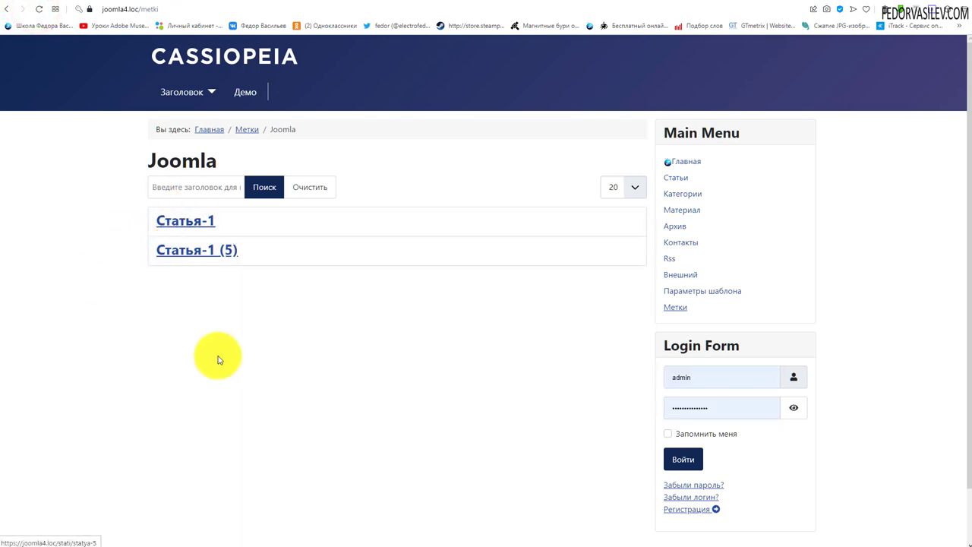
Step: Open the articles Статья-1 and Статья-1 (5) from the Joomla tag's list on the site
left_click(174, 230)
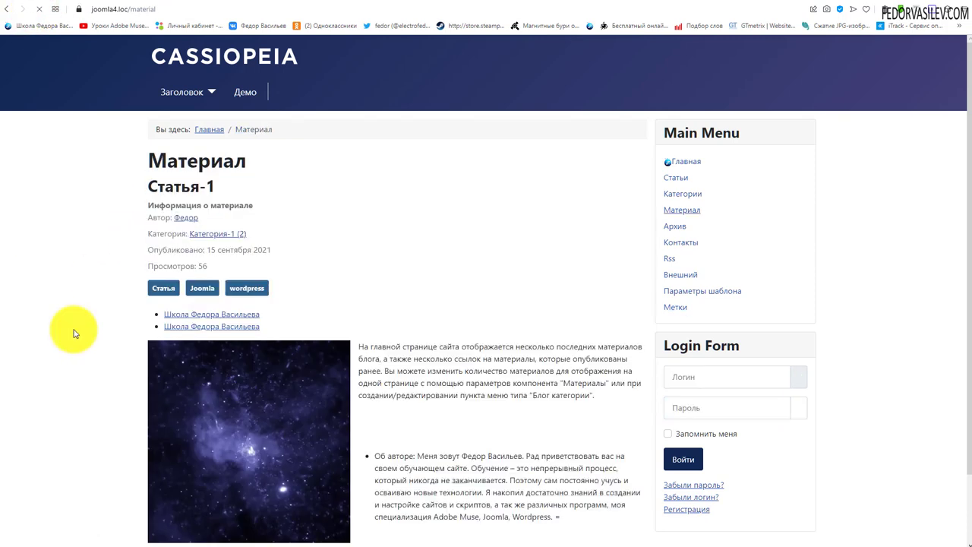
scroll(308, 308, "down", 1)
scroll(310, 306, "up", 1)
left_click(7, 9)
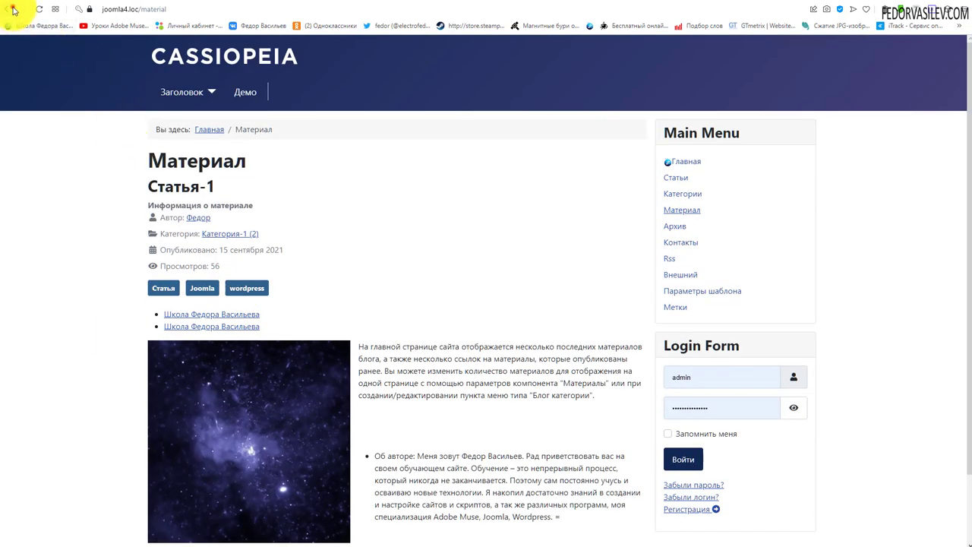
left_click(176, 253)
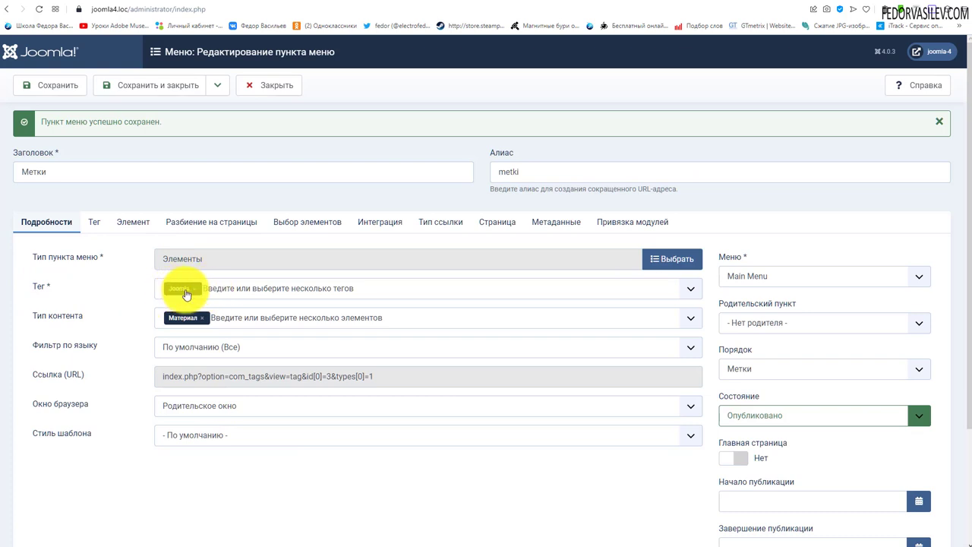
Step: Examine the content types available for the Метки menu item in the administrator, checking against the site page
left_click(260, 321)
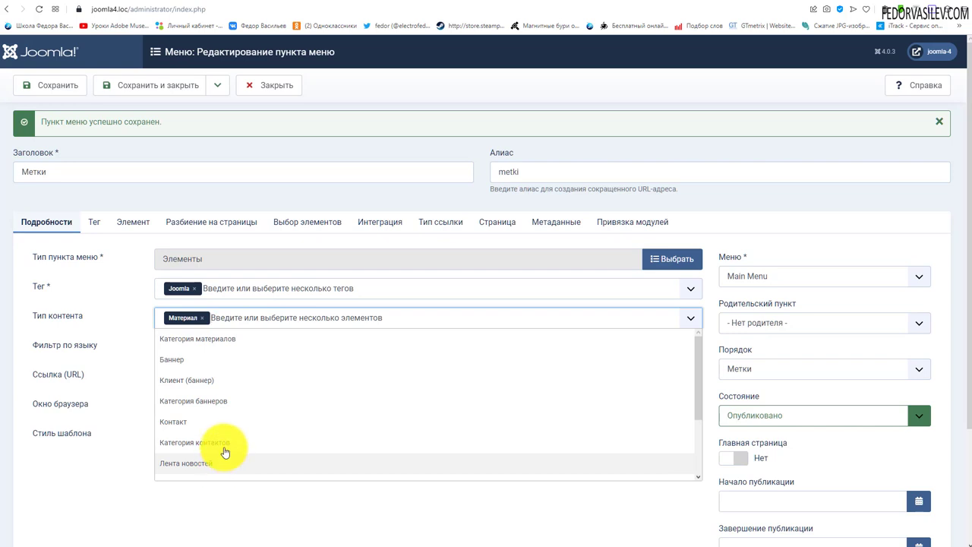
left_click(66, 353)
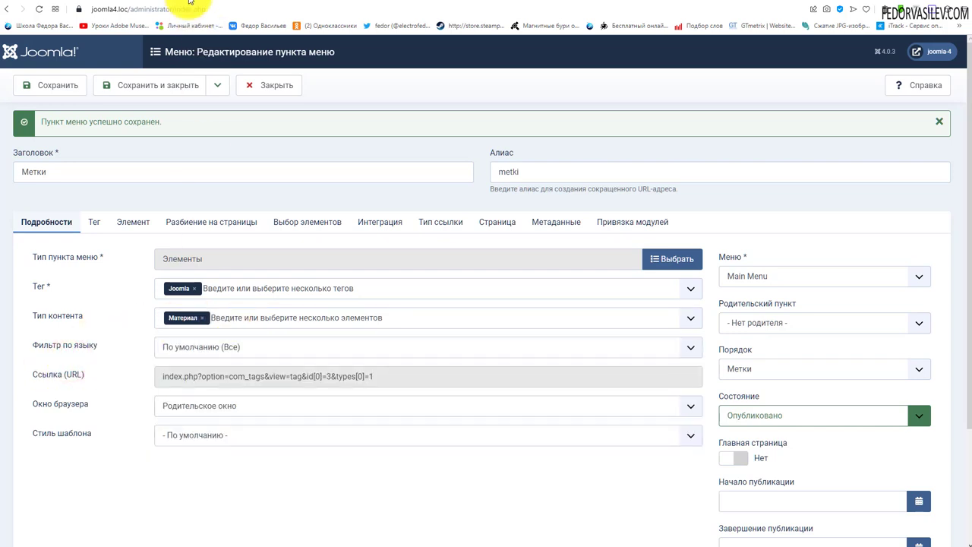
left_click(190, 1)
left_click(31, 1)
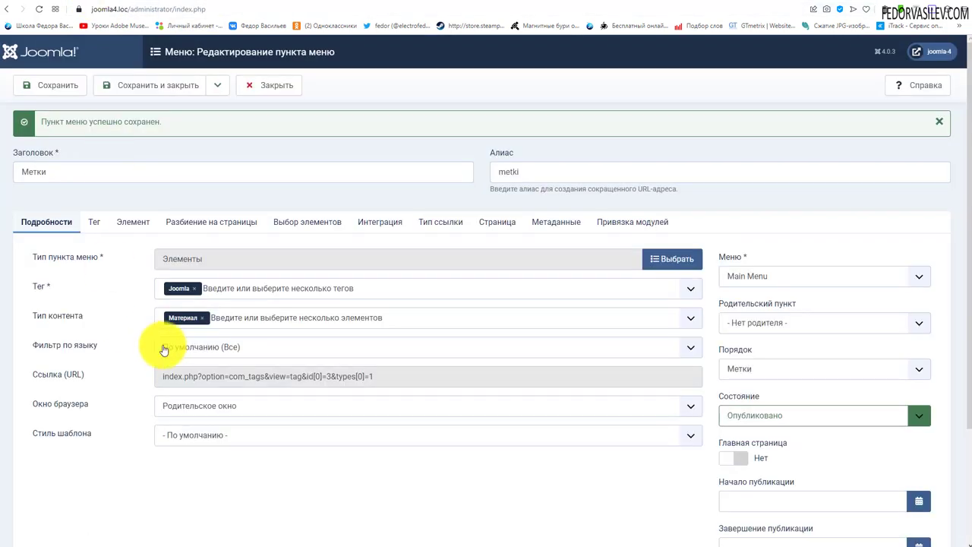
left_click(235, 317)
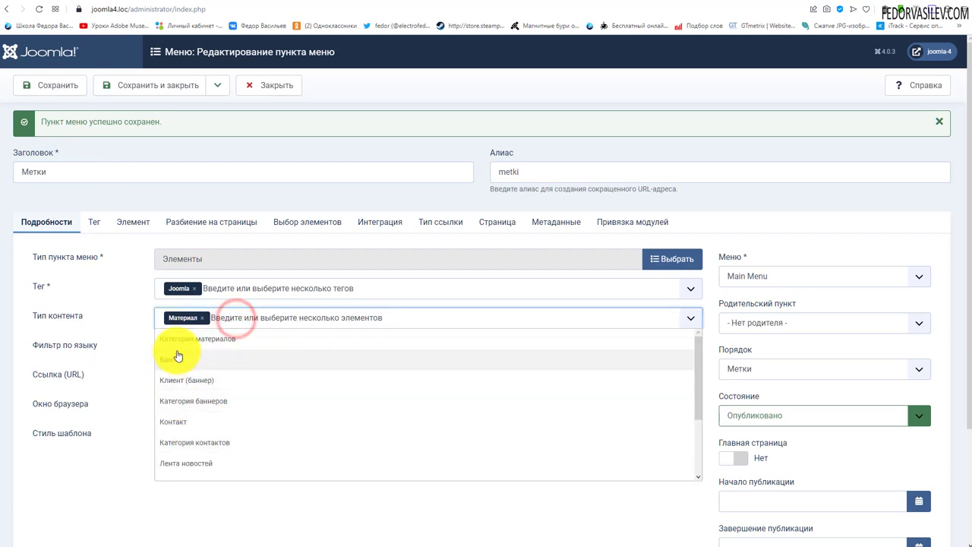
Step: Add the tags Статья, wordpress and тест to the menu item, save it, and check the Метки page on the site
left_click(231, 295)
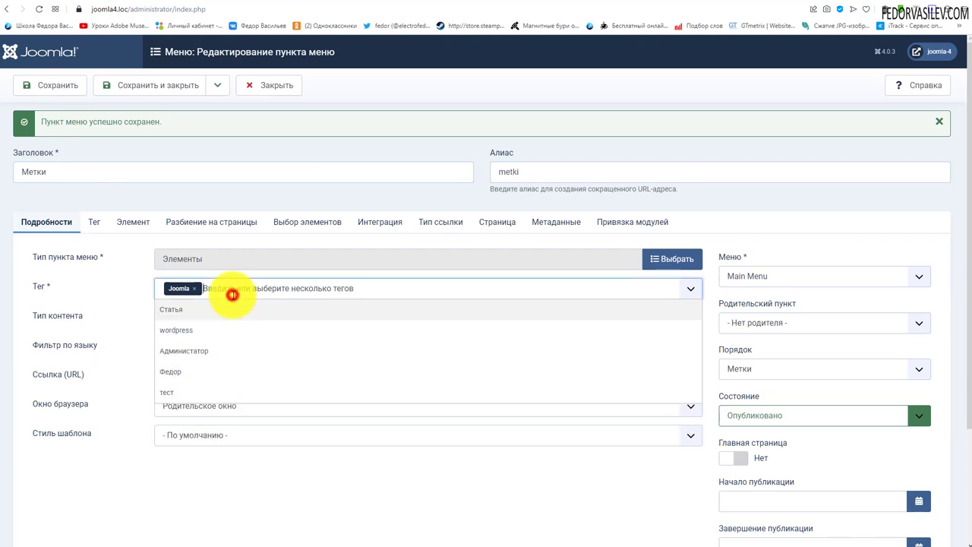
left_click(190, 309)
left_click(190, 310)
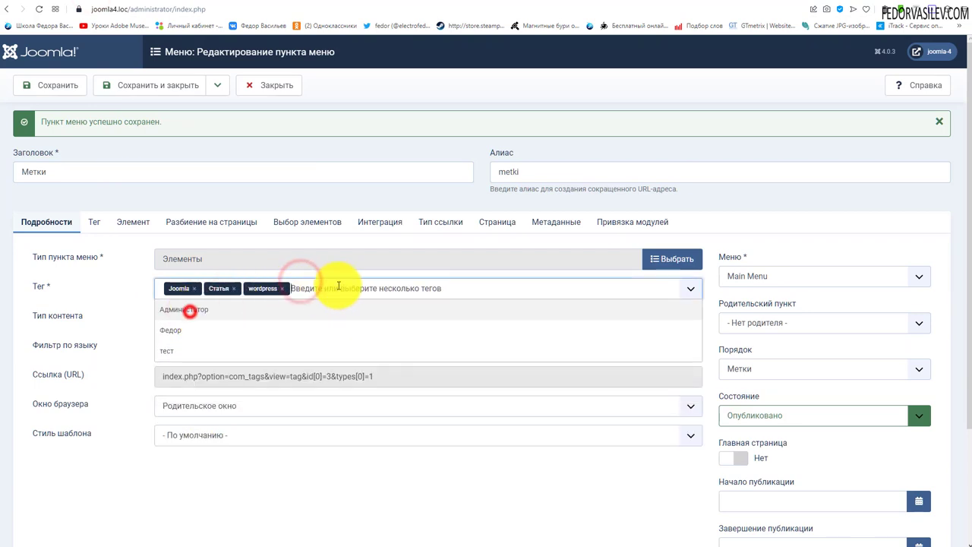
left_click(175, 348)
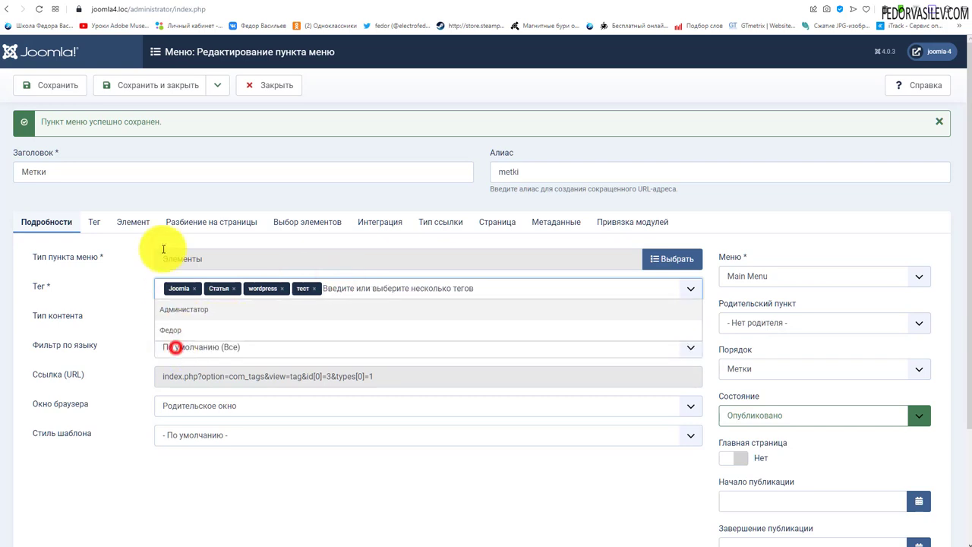
left_click(58, 85)
left_click(161, 1)
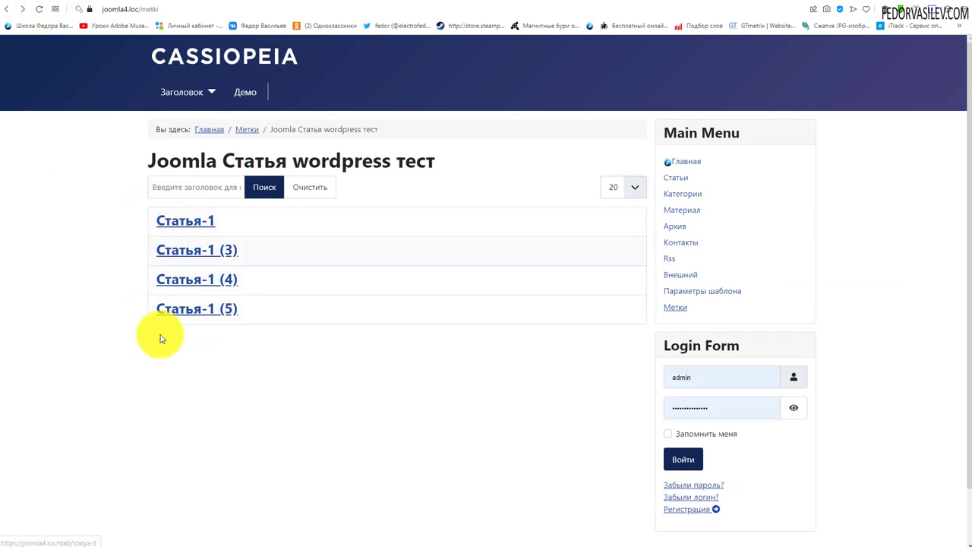
Step: Compare the menu item's selected tags with the site list and check the tags of the article Статья-1 (5)
left_click(105, 1)
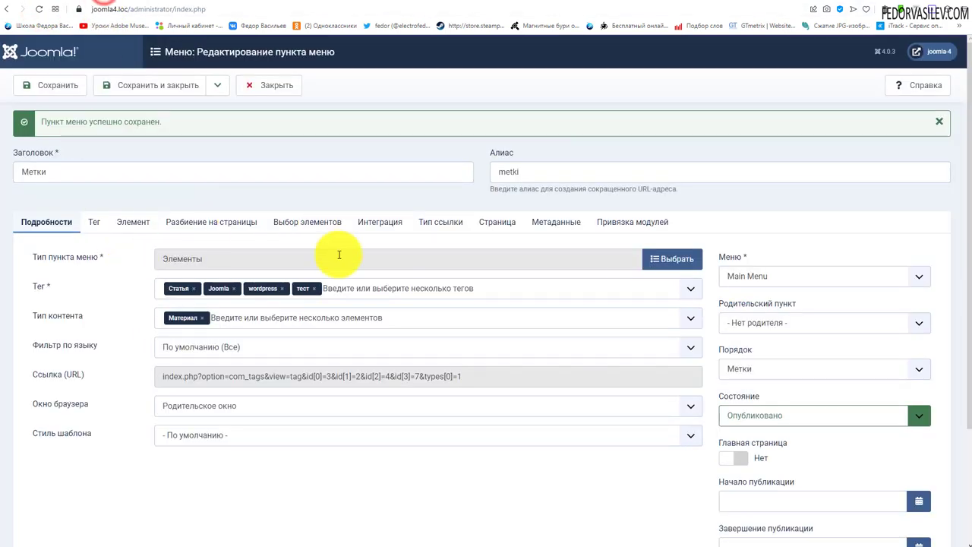
left_click(190, 2)
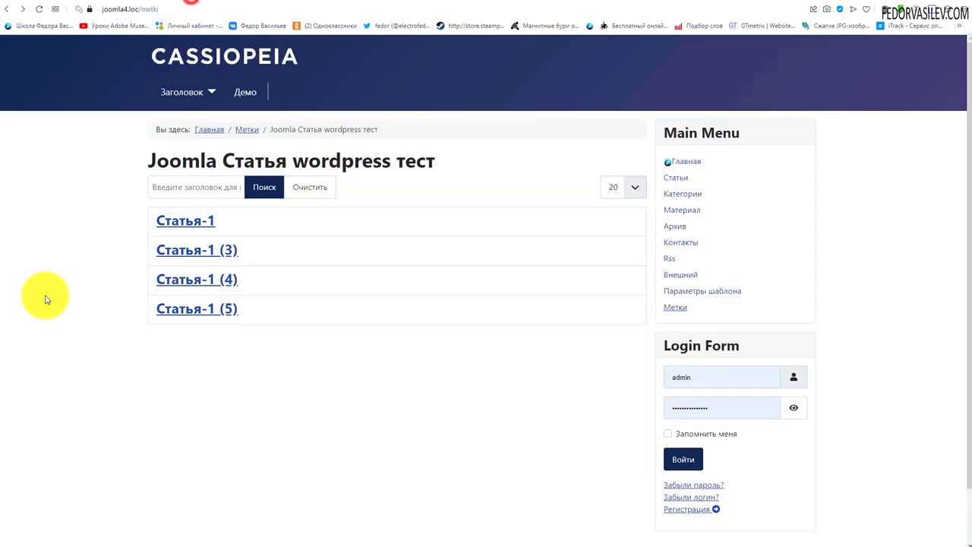
left_click(196, 310)
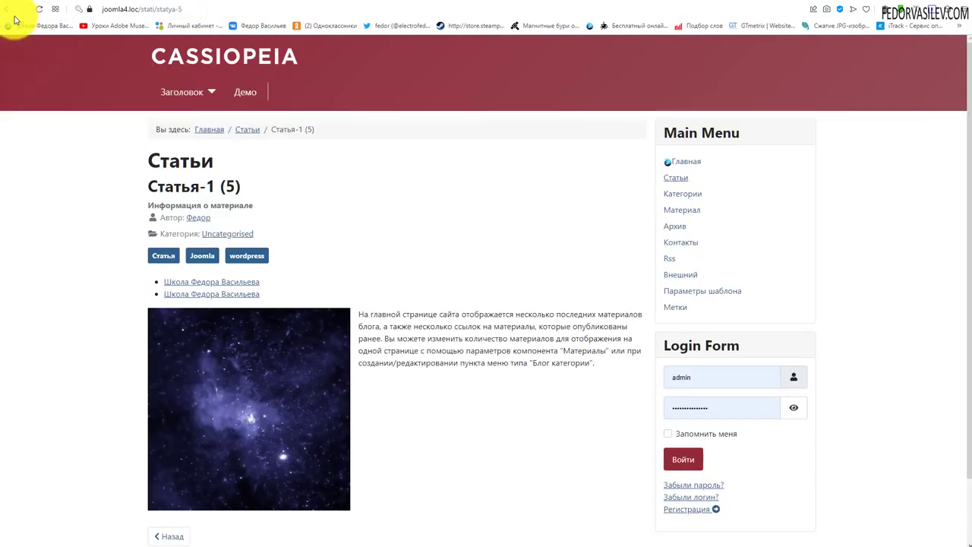
left_click(13, 6)
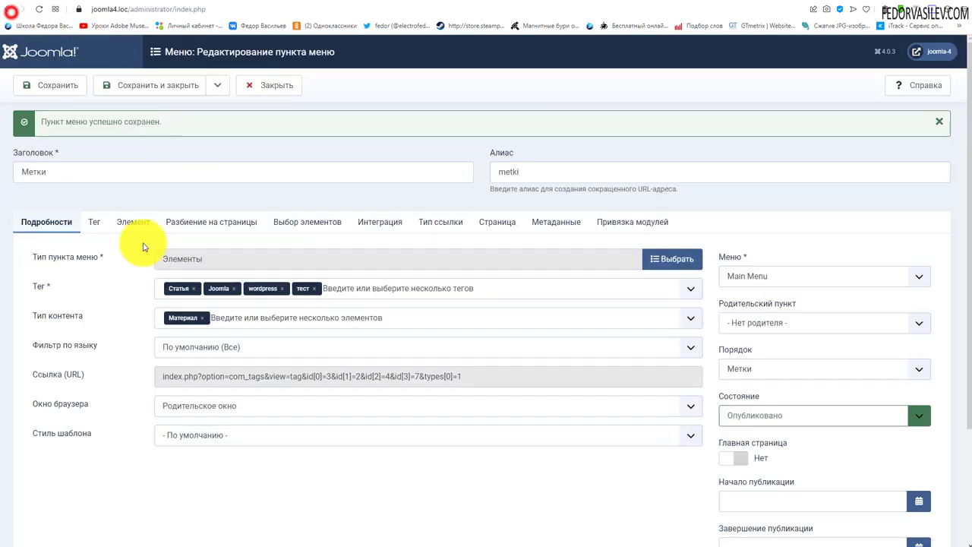
Step: Change the Метки menu item's type to the tag view Элементы (компактный список)
left_click(681, 267)
left_click(149, 313)
scroll(164, 334, "down", 1)
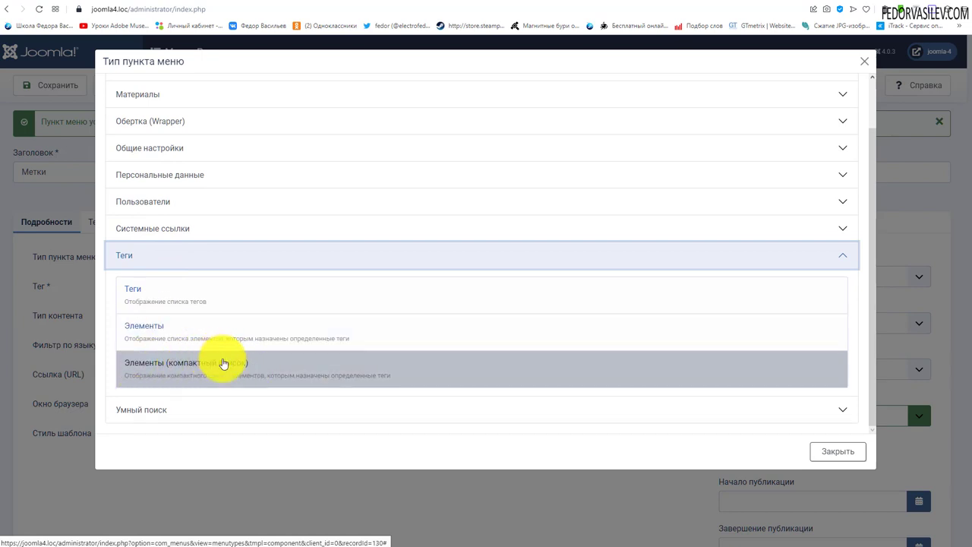
left_click(187, 372)
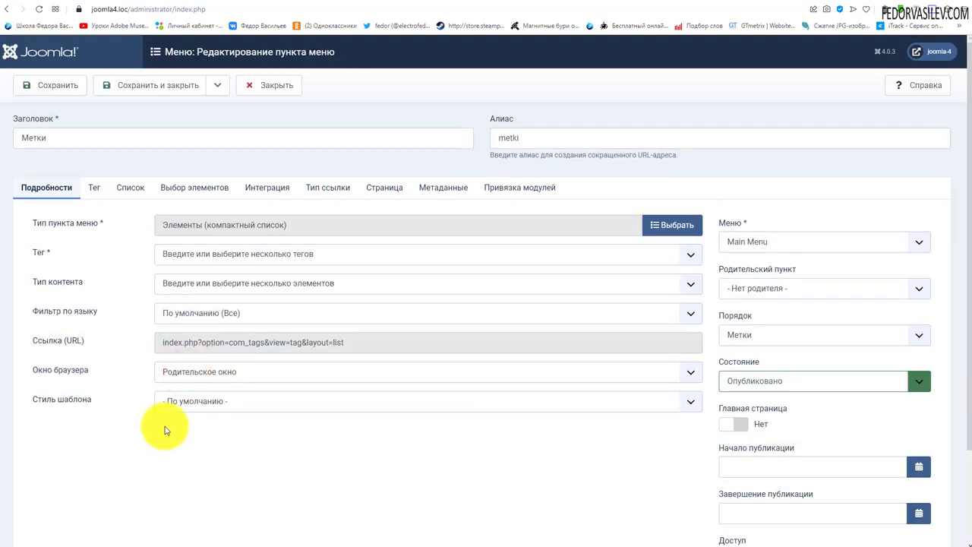
Step: Assign the tags Joomla, wordpress and Администатор to the menu item and save it
left_click(182, 253)
left_click(178, 297)
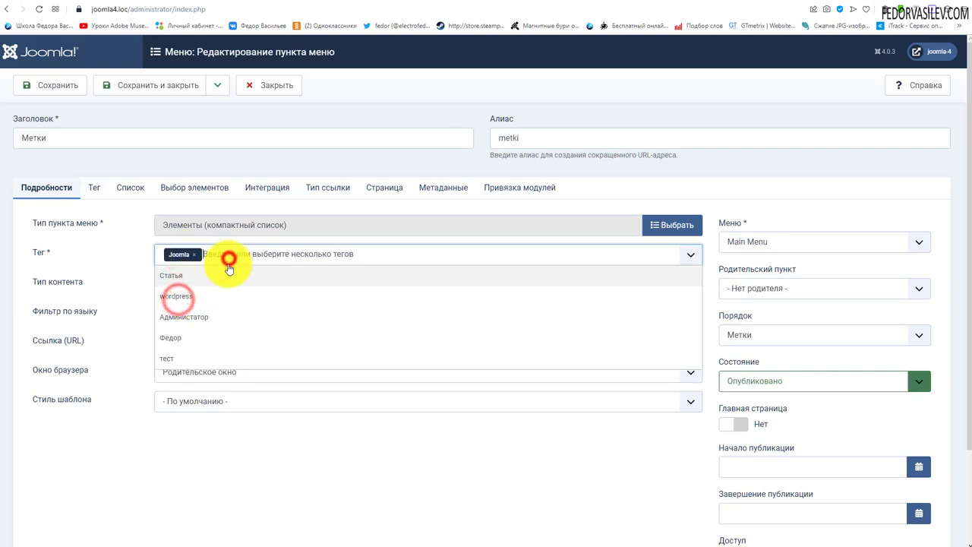
left_click(209, 296)
left_click(274, 252)
left_click(205, 300)
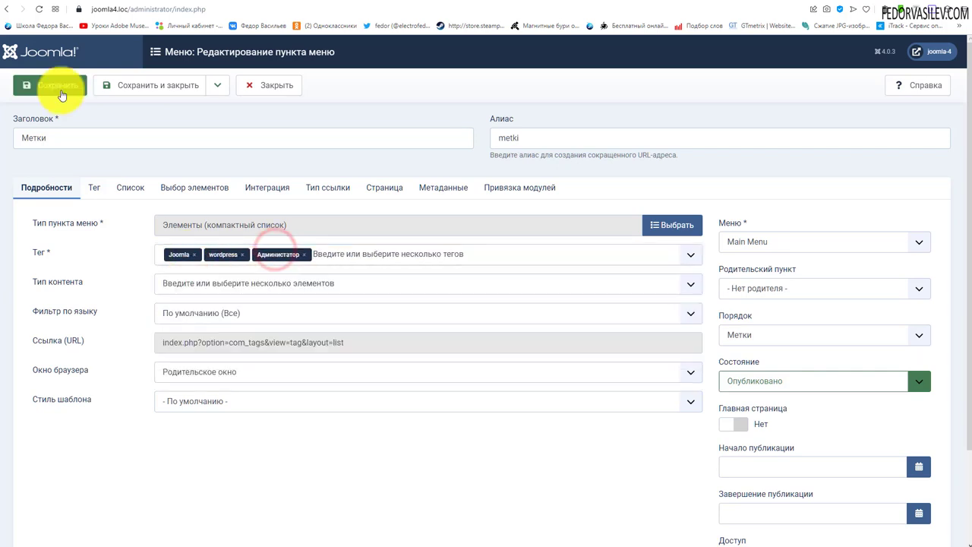
left_click(60, 97)
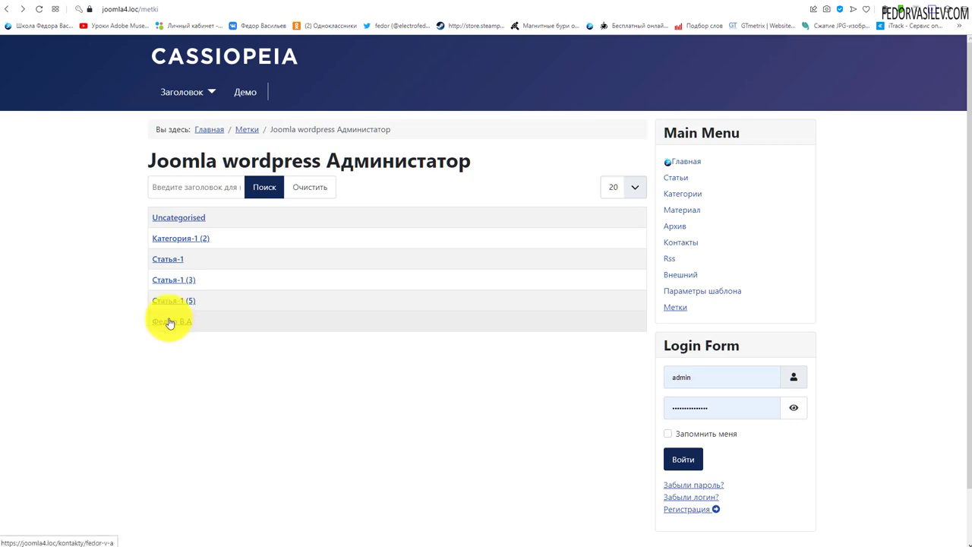
Step: Open the contact entry from the compact tag list on the site and look through its page
left_click(168, 322)
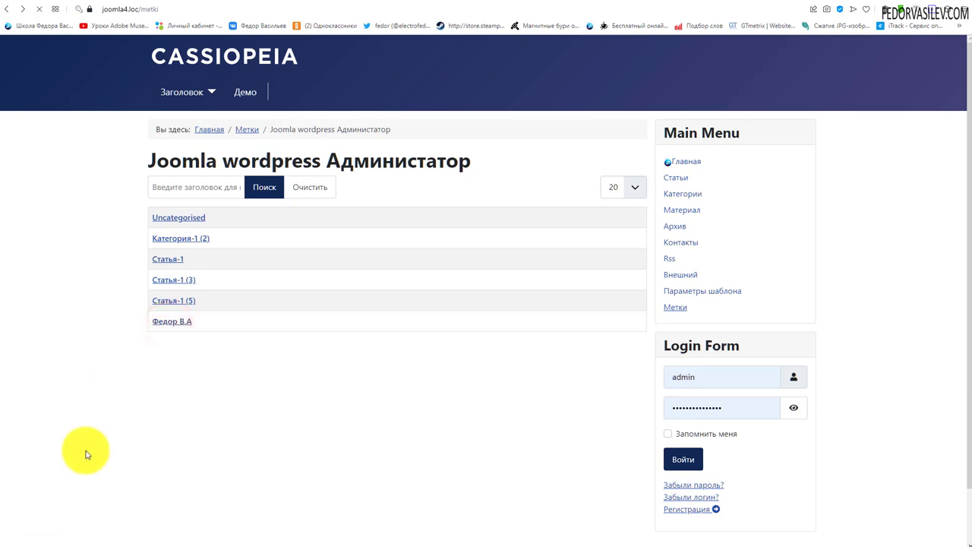
scroll(345, 308, "down", 6)
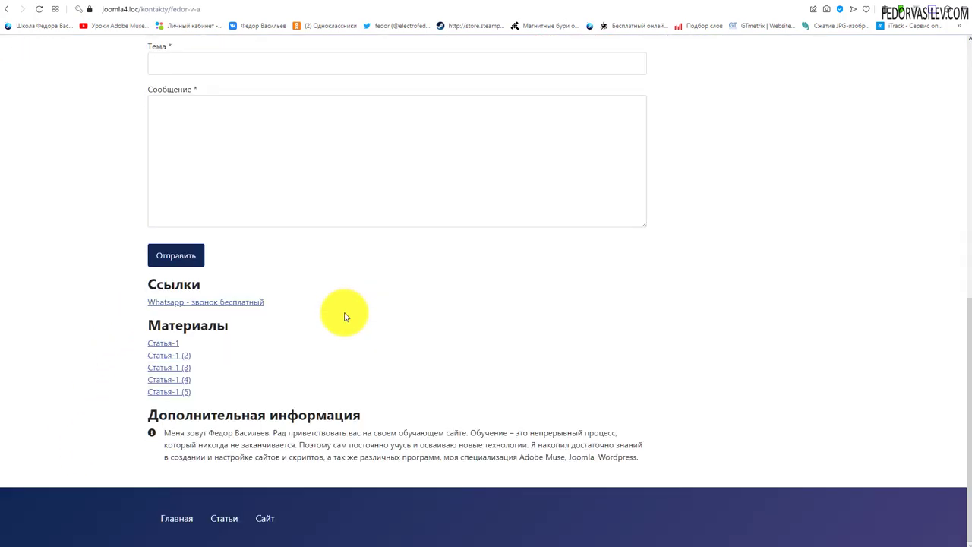
scroll(343, 318, "up", 7)
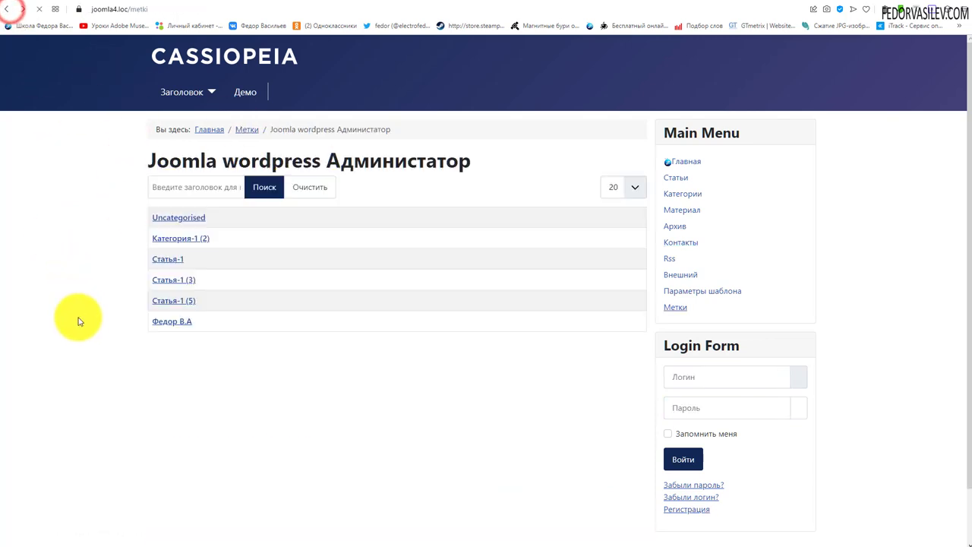
Step: Return to the menu item in the administrator and select Материал as its content type
left_click(71, 9)
scroll(91, 228, "down", 2)
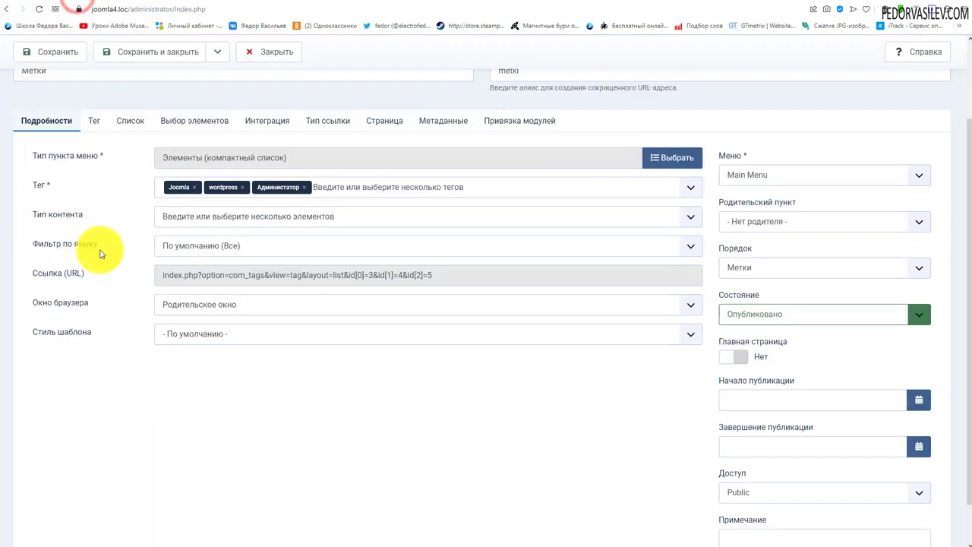
scroll(106, 254, "up", 1)
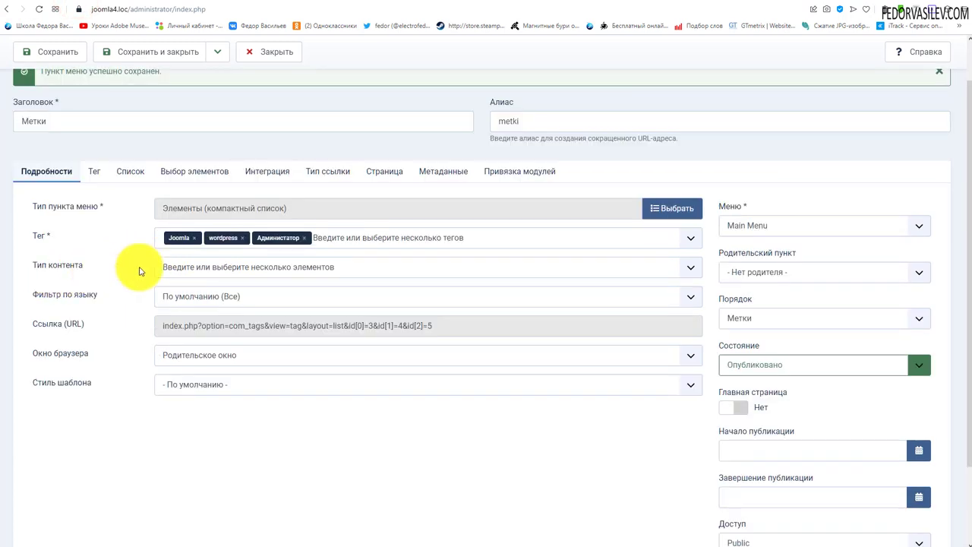
left_click(167, 264)
left_click(174, 292)
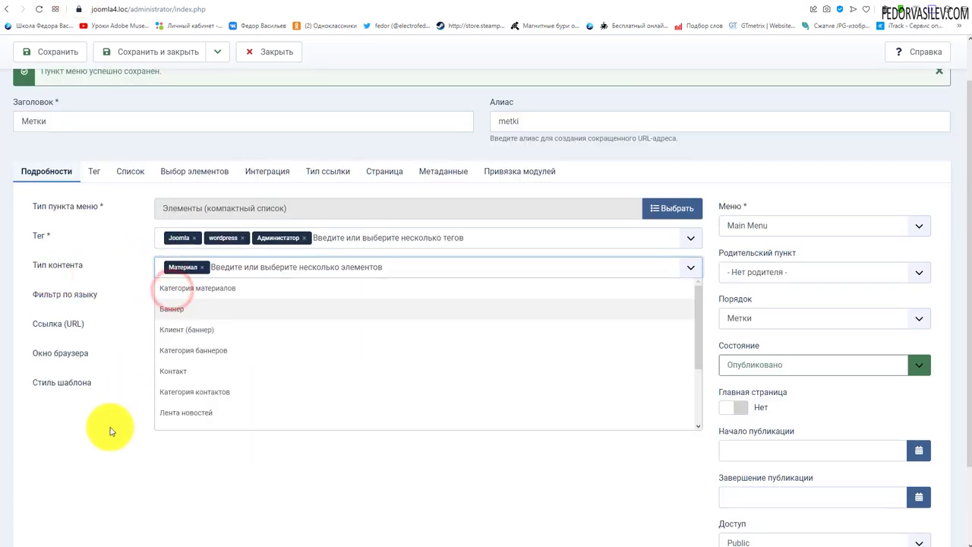
left_click(103, 439)
scroll(380, 470, "up", 1)
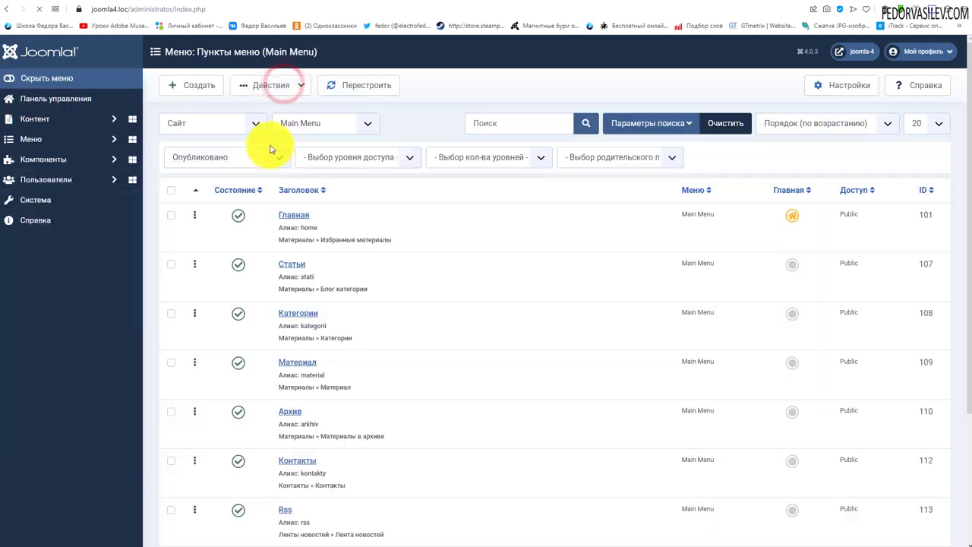
Step: Open the settings of the Теги component
left_click(40, 295)
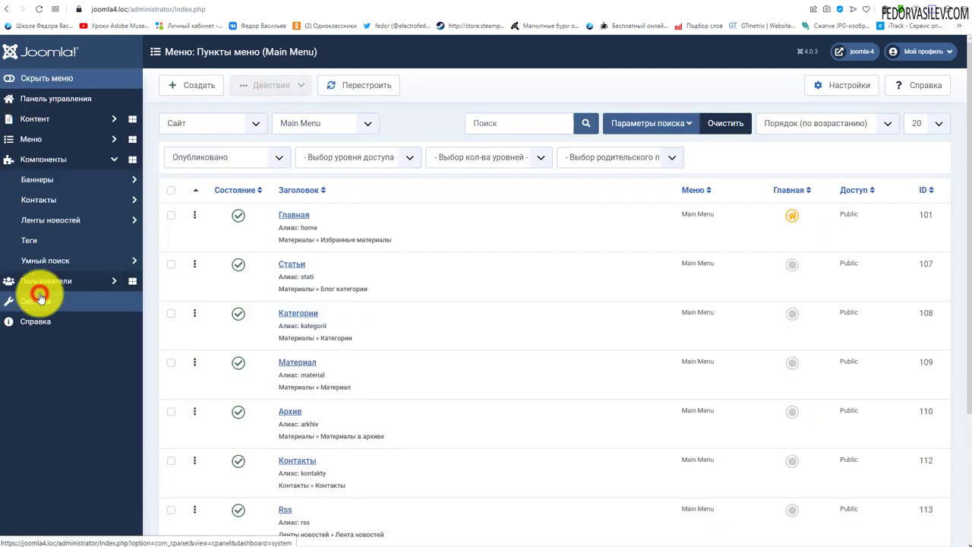
left_click(30, 240)
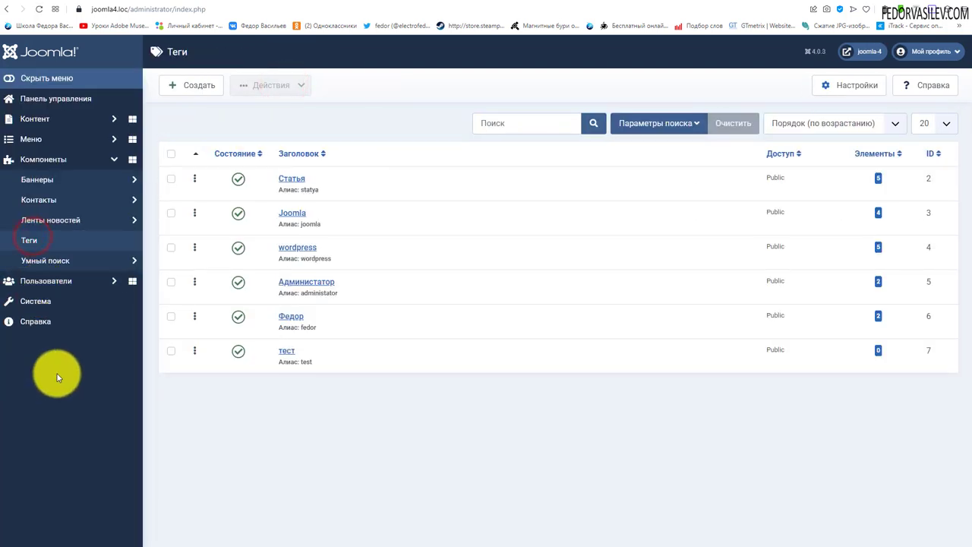
left_click(848, 85)
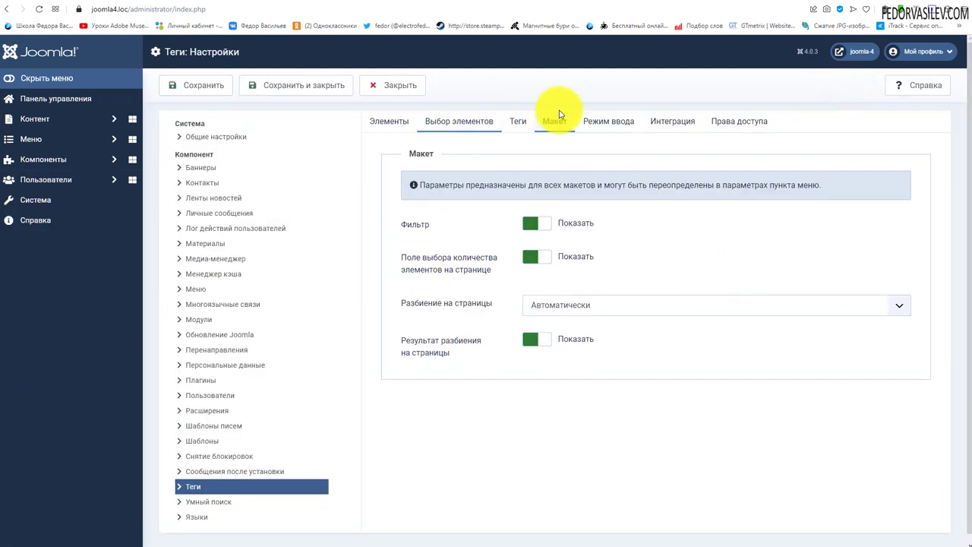
Step: Examine the Элементы settings of the Теги component, including the choices offered for Макет
left_click(405, 123)
scroll(494, 329, "down", 1)
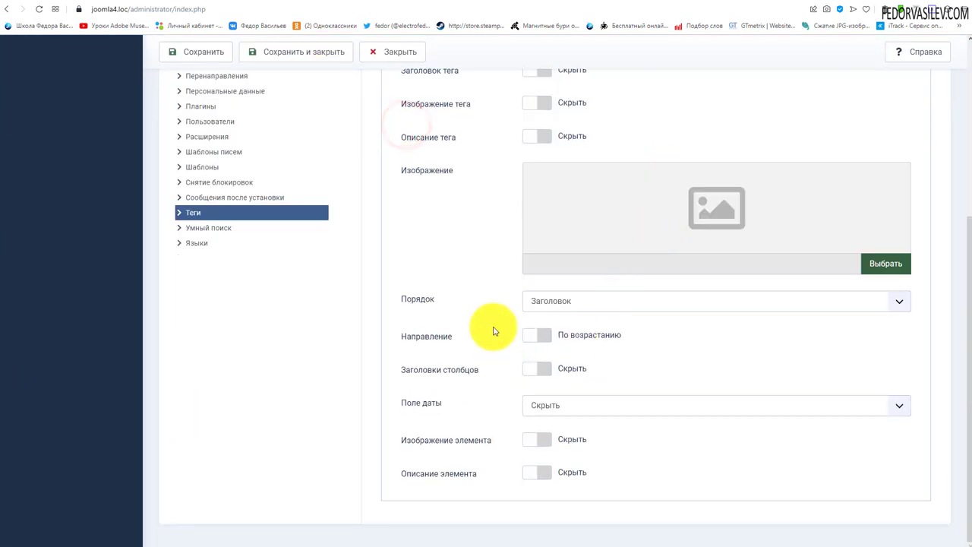
scroll(706, 310, "up", 4)
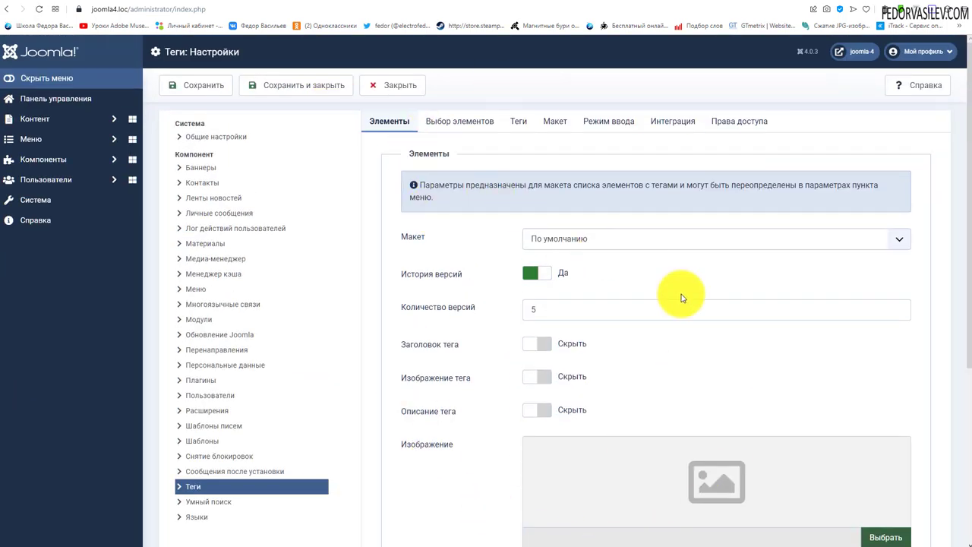
left_click(585, 239)
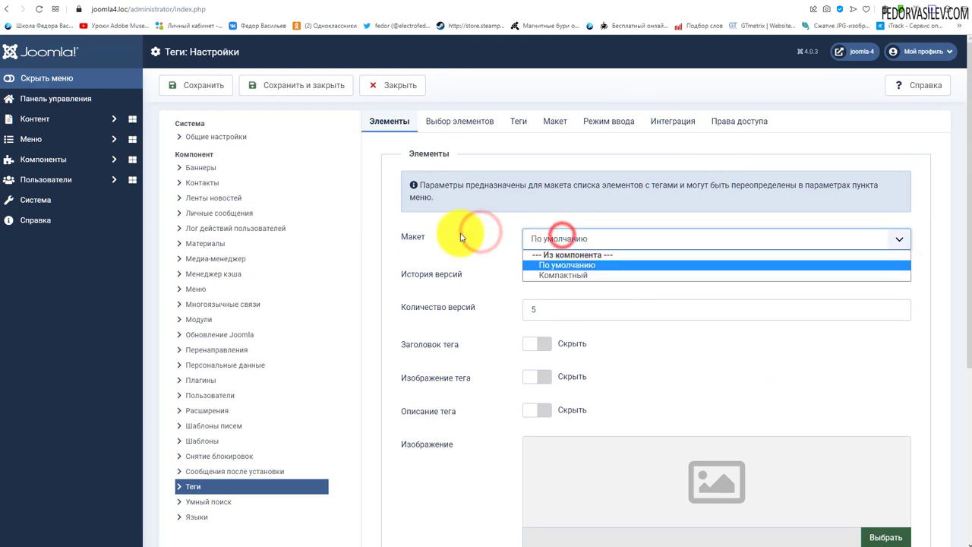
left_click(462, 252)
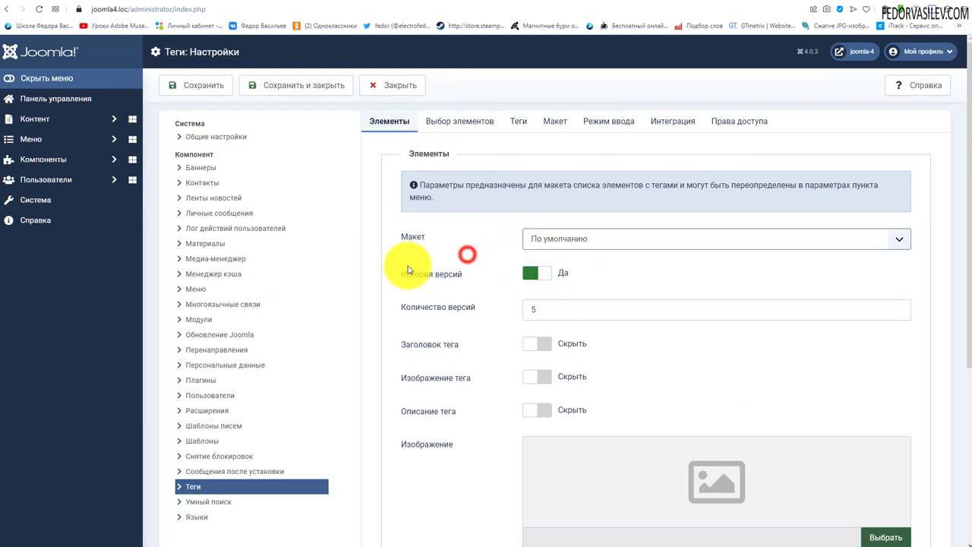
left_click(581, 238)
left_click(484, 256)
scroll(569, 280, "down", 2)
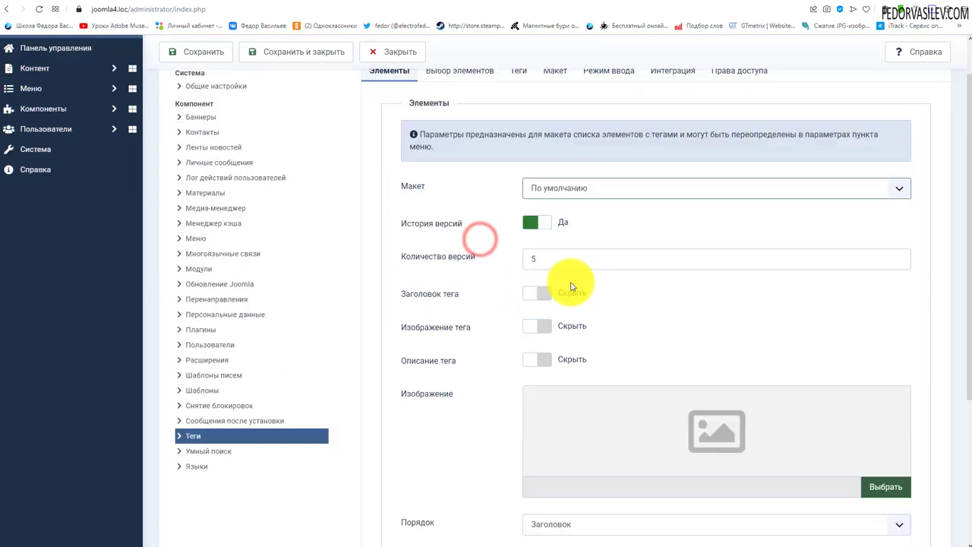
Step: Set История версий to Нет in the Элементы settings, comparing the options shown with it on and off
left_click(534, 174)
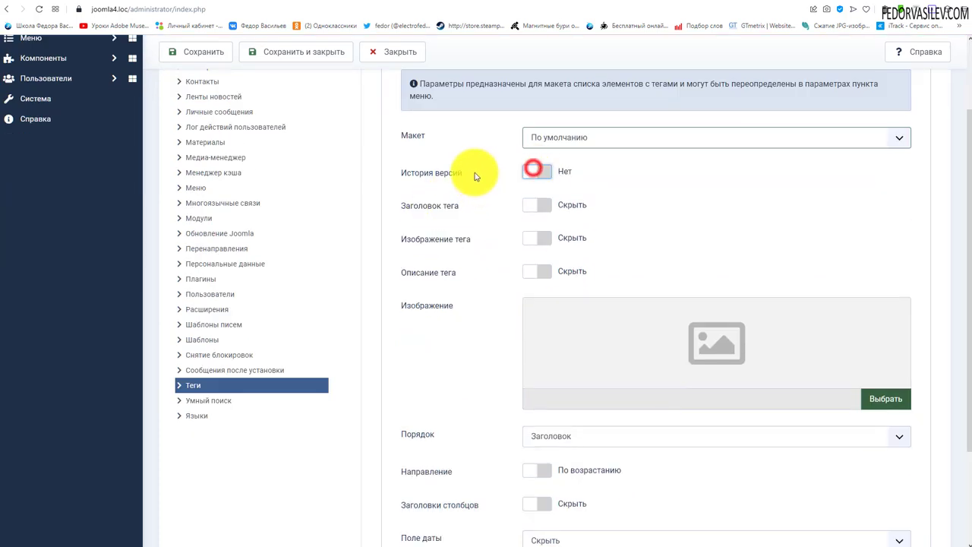
left_click(533, 171)
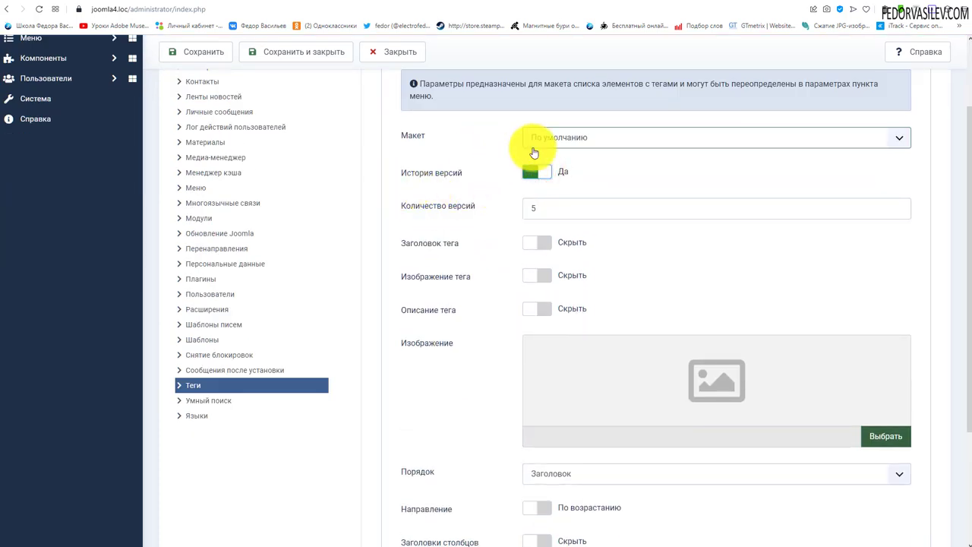
left_click(526, 175)
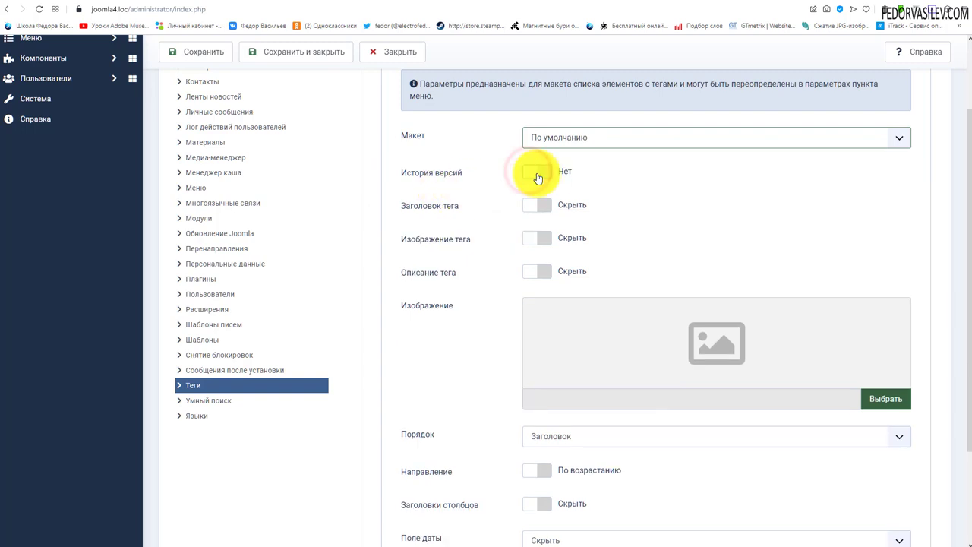
left_click(532, 178)
left_click(532, 175)
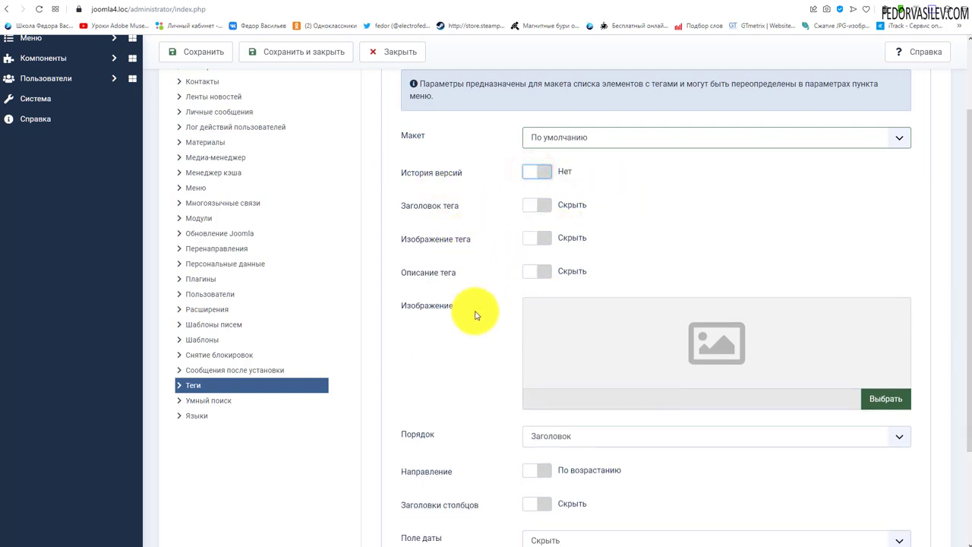
Step: Review the remaining Элементы options and the settings under Выбор элементов, Теги and Макет
scroll(459, 233, "down", 1)
scroll(473, 199, "up", 1)
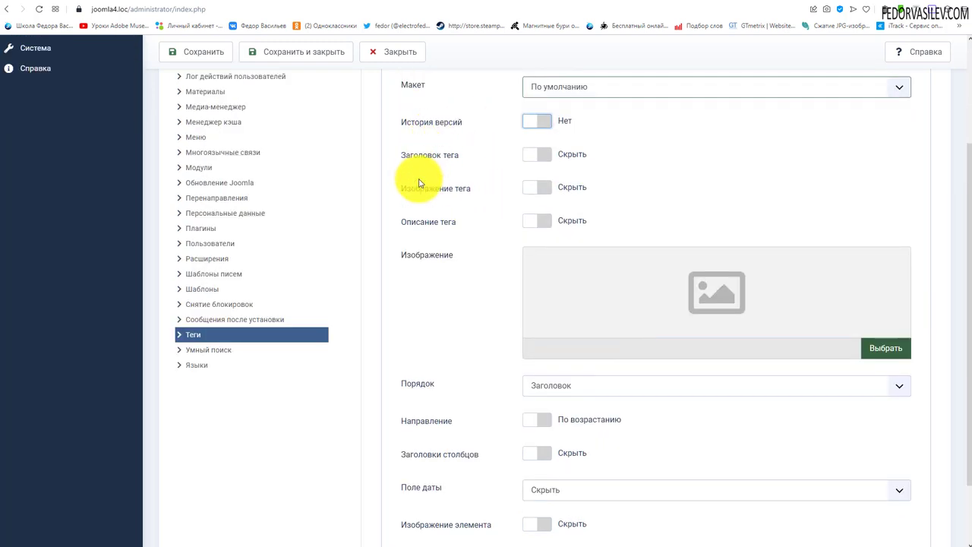
scroll(437, 273, "down", 1)
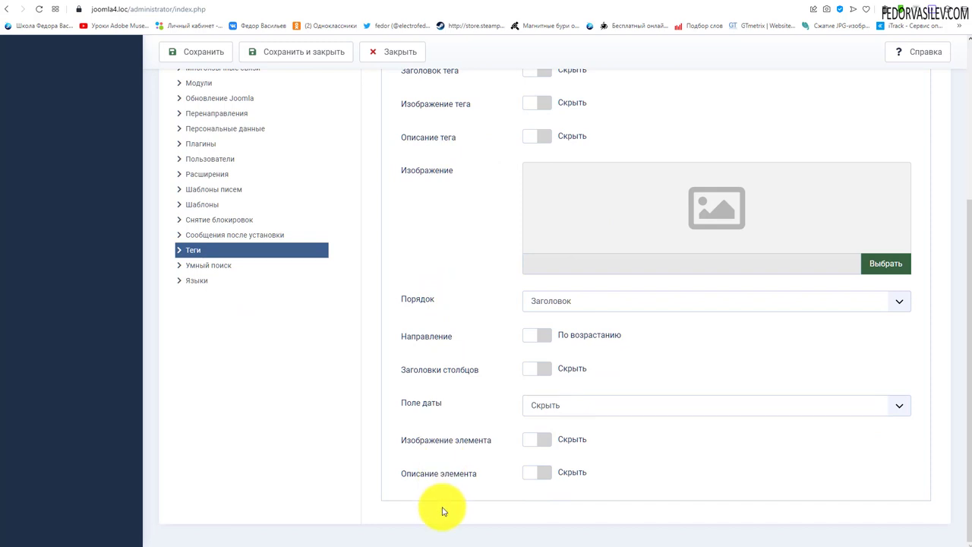
scroll(444, 511, "up", 3)
left_click(450, 121)
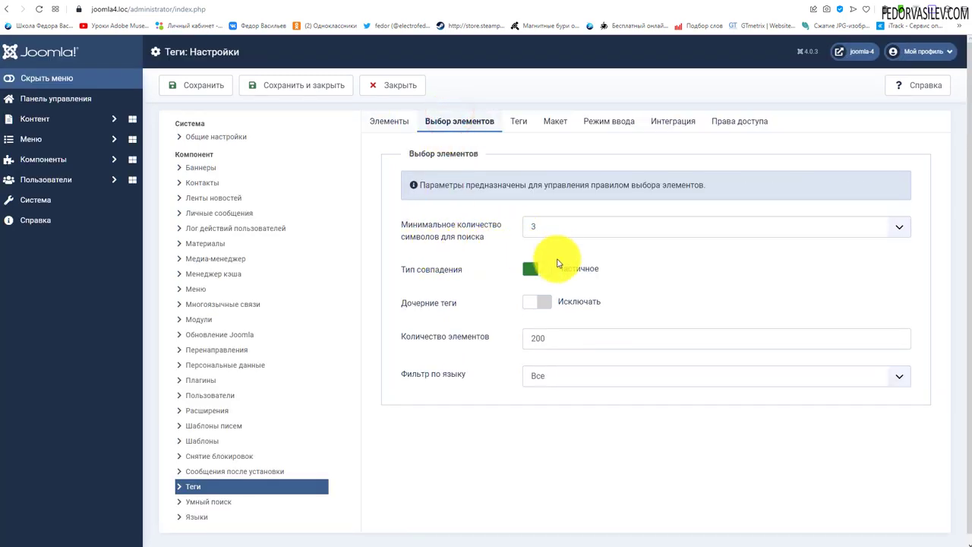
key("Right")
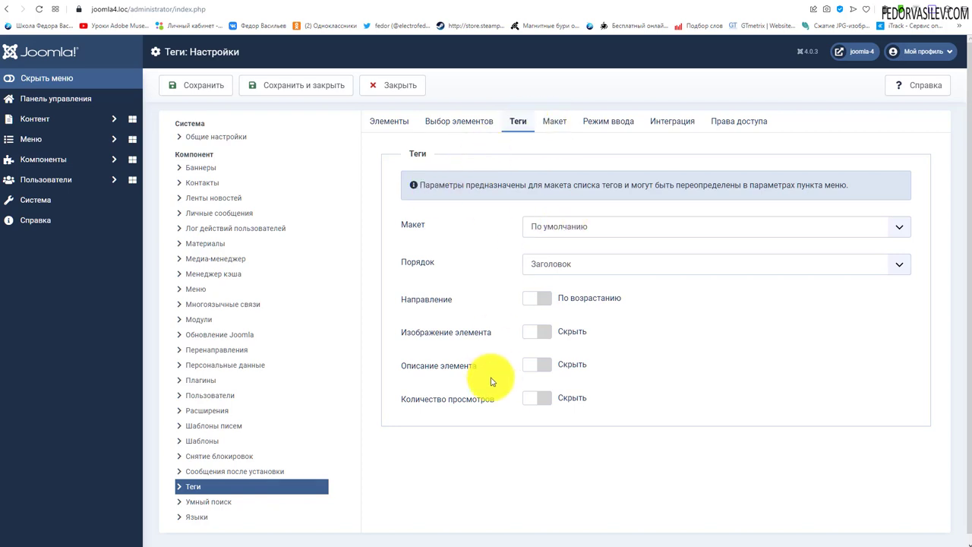
left_click(559, 127)
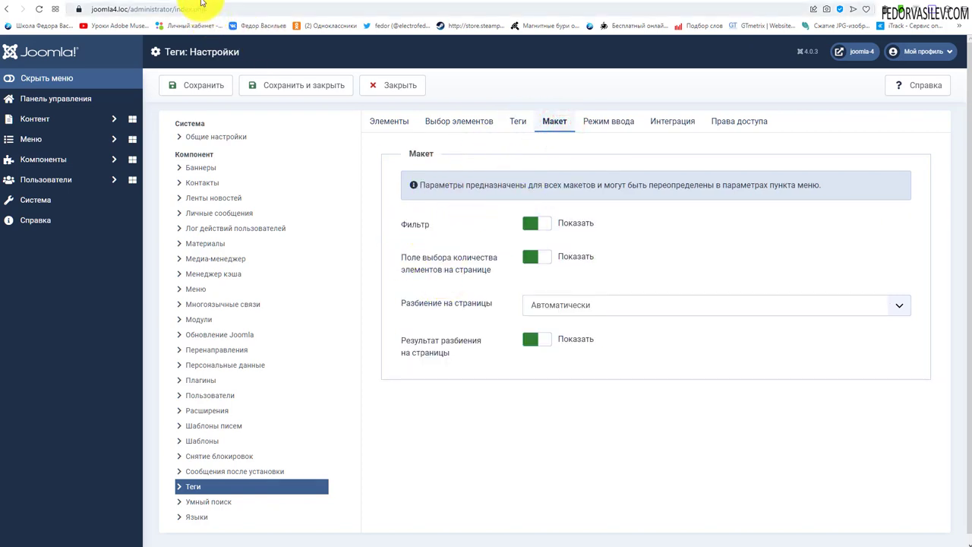
Step: Inspect the title filter field above the tag list on the site's Метки page
left_click(199, 4)
left_click(162, 180)
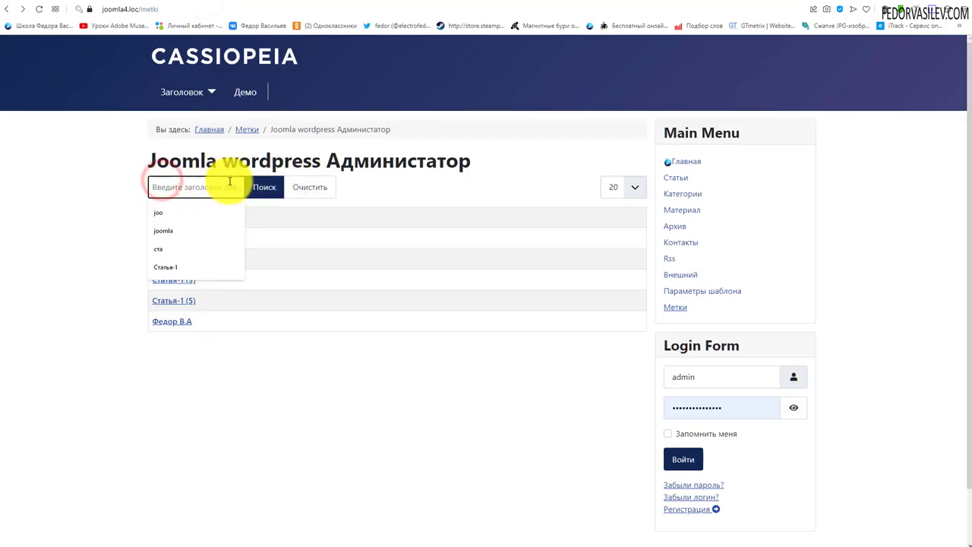
left_click(350, 190)
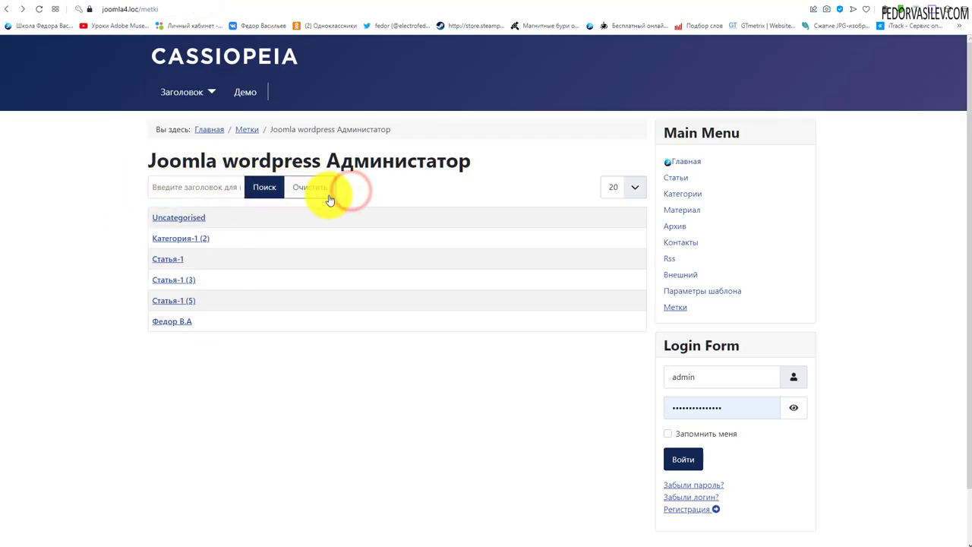
left_click(175, 190)
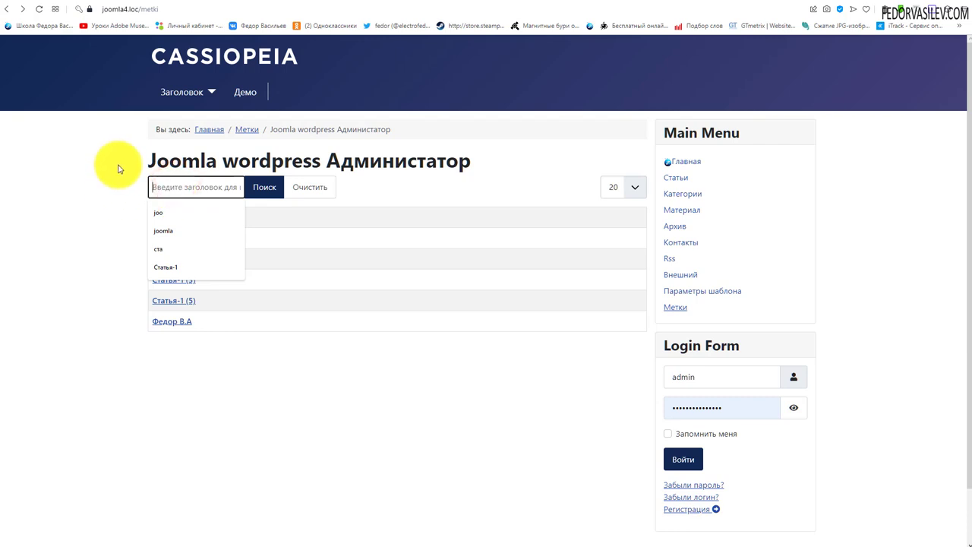
left_click(72, 174)
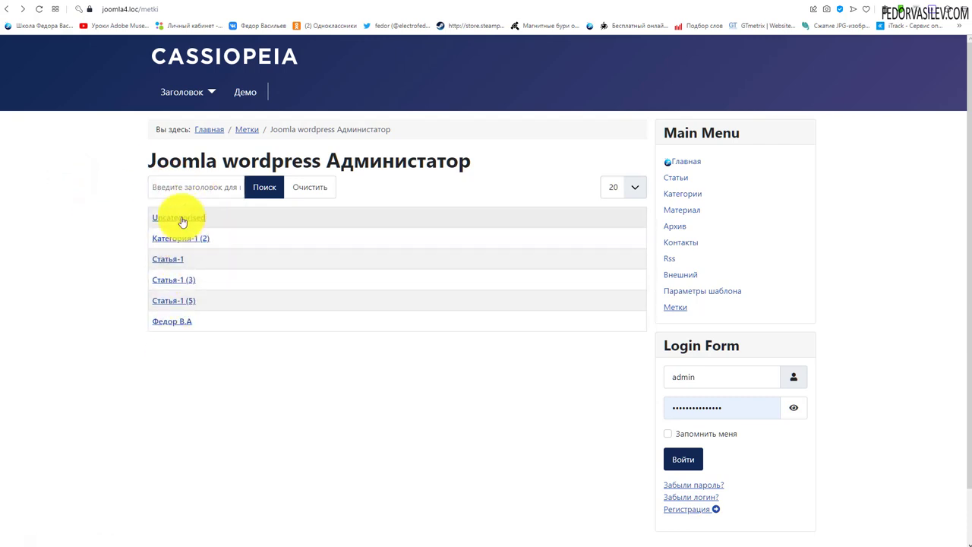
Step: Set Фильтр to Скрыть in the component's Макет settings, save, and return to the site's Метки page
left_click(89, 10)
left_click(529, 224)
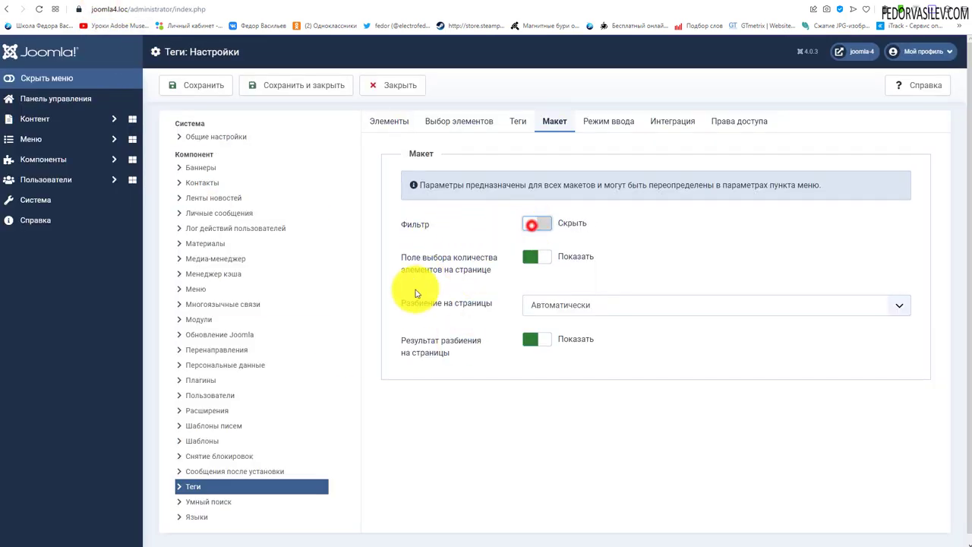
left_click(201, 85)
key("ctrl+Tab")
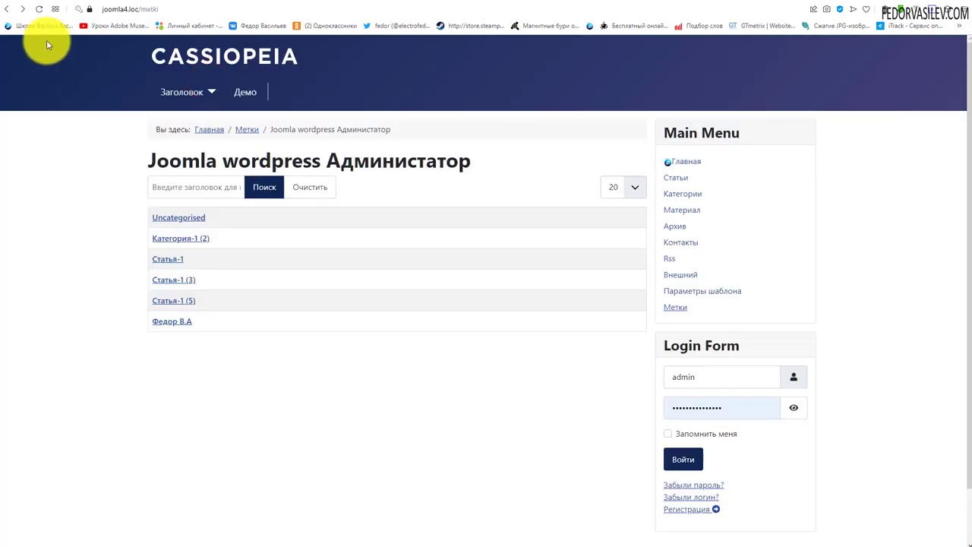
Step: Reload the site's Метки page to check the tag list with the filter hidden, and return to the component settings
left_click(40, 11)
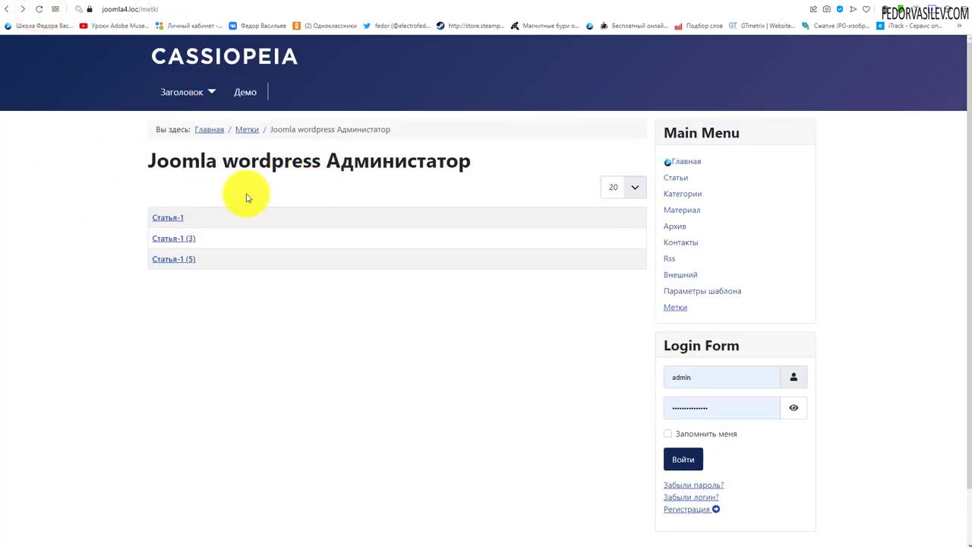
key("ctrl+Tab")
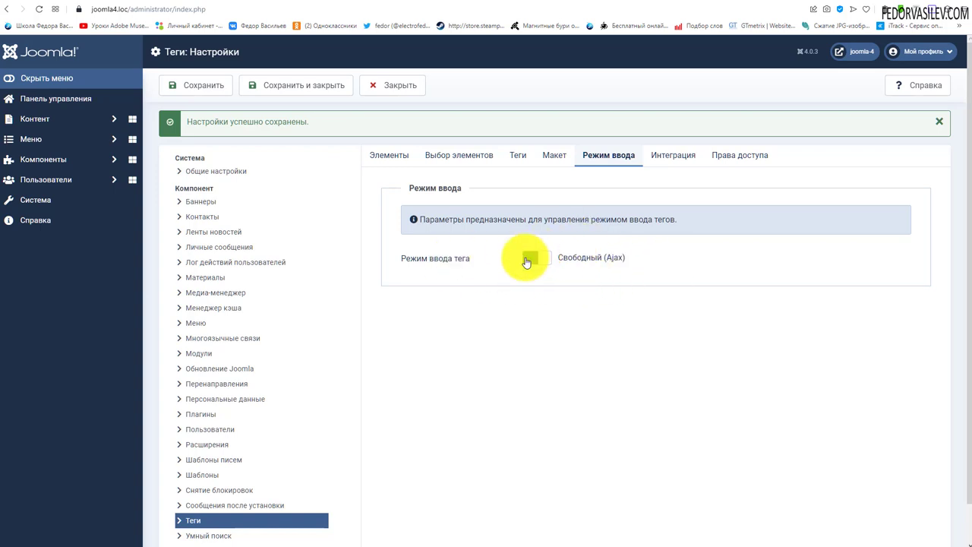
Step: Set Ссылка на RSS to Скрыть in the Интеграция settings, review Права доступа, and save and close the settings
left_click(671, 156)
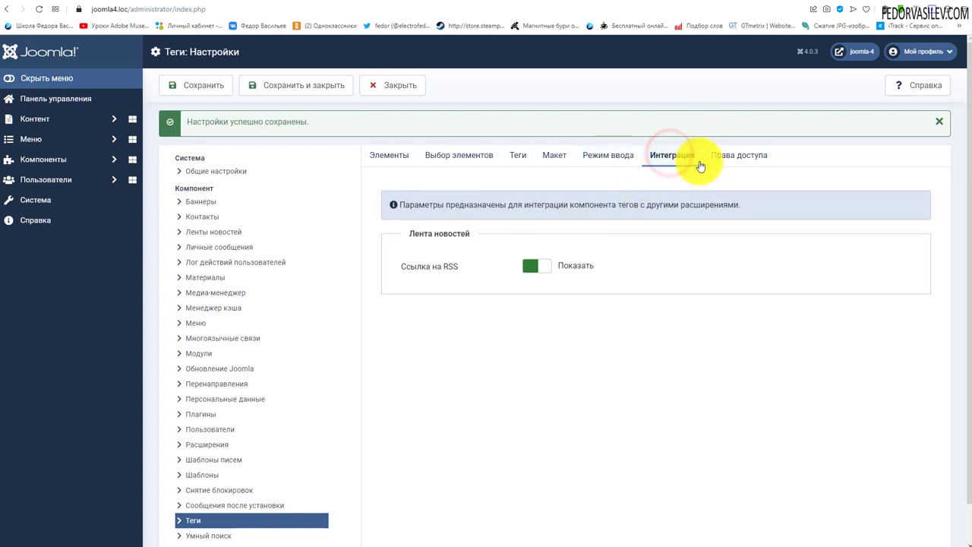
left_click(530, 267)
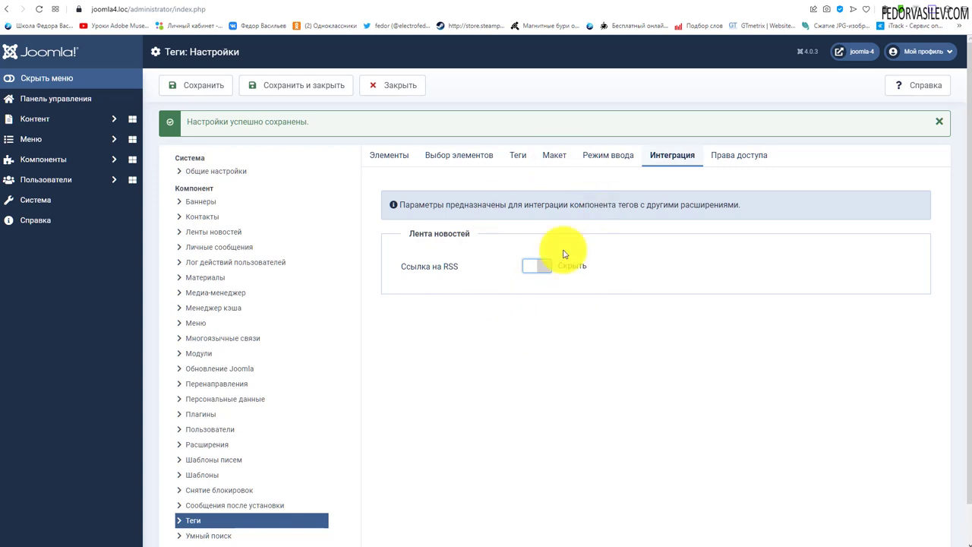
left_click(737, 156)
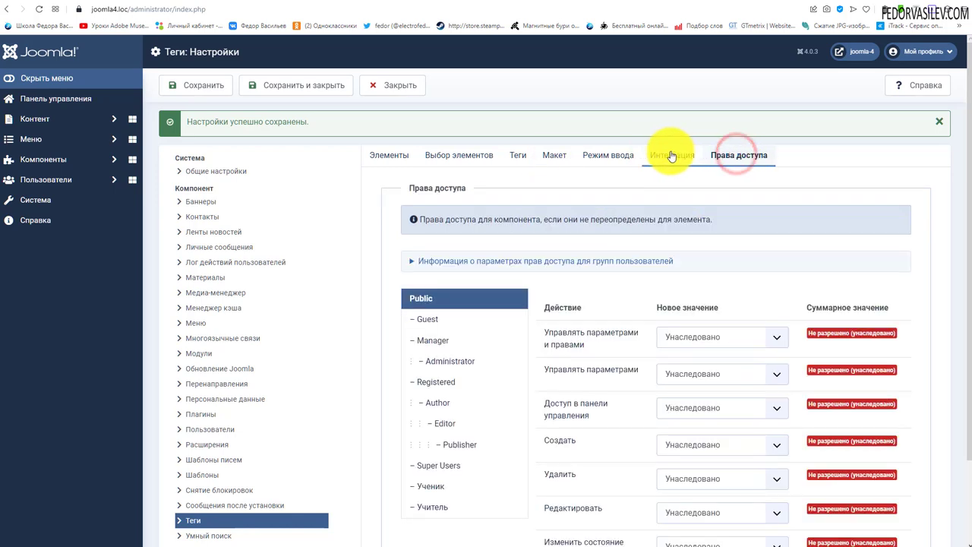
left_click(670, 154)
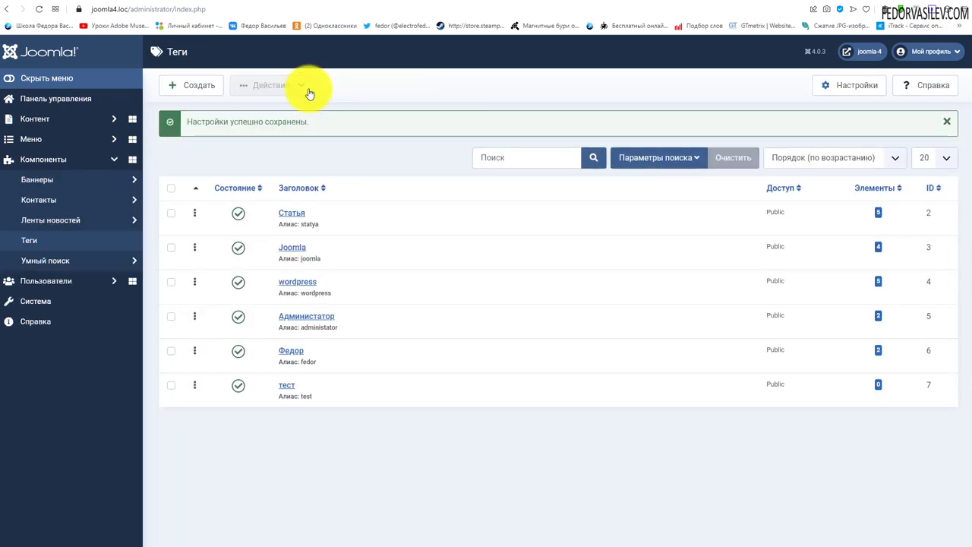
Step: Start a new site module of the type Популярные теги
left_click(141, 3)
left_click(85, 4)
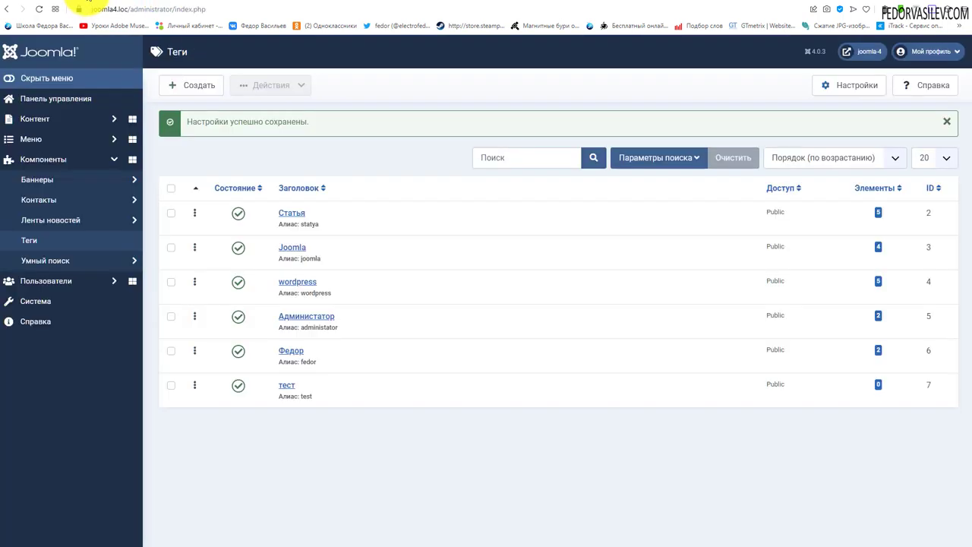
left_click(45, 108)
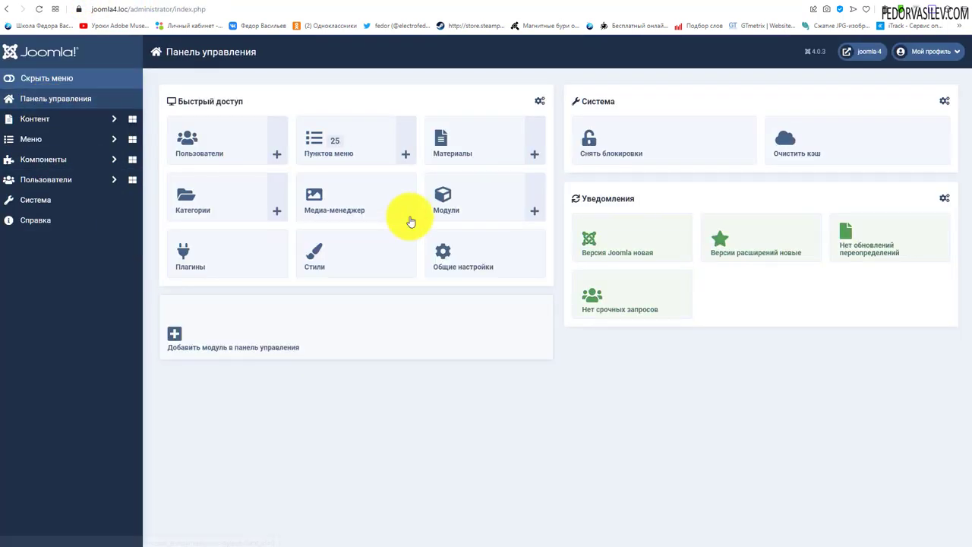
left_click(455, 196)
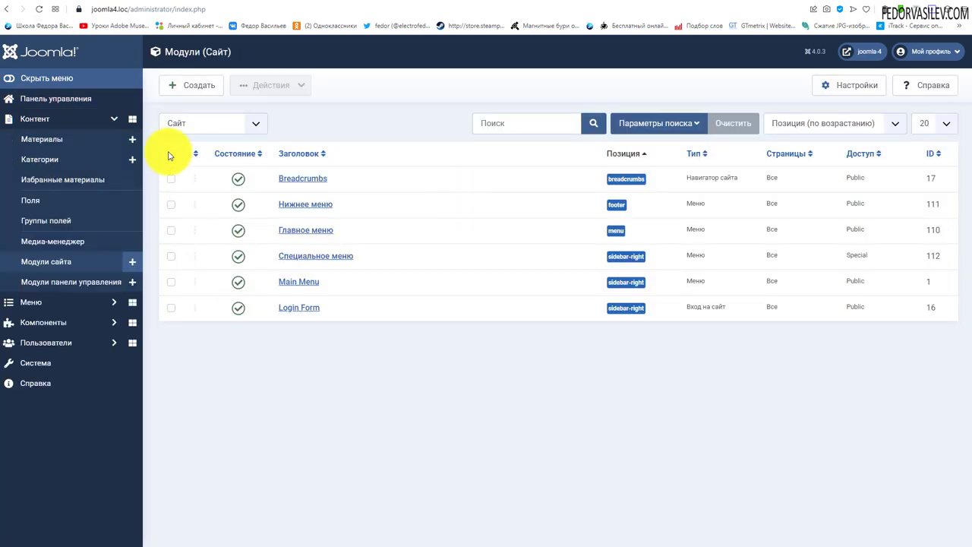
left_click(189, 85)
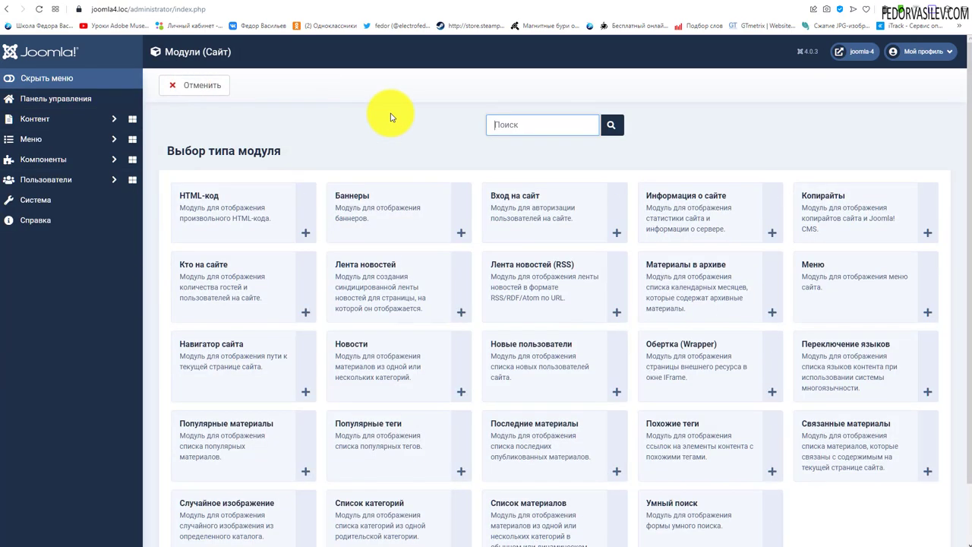
scroll(391, 116, "down", 1)
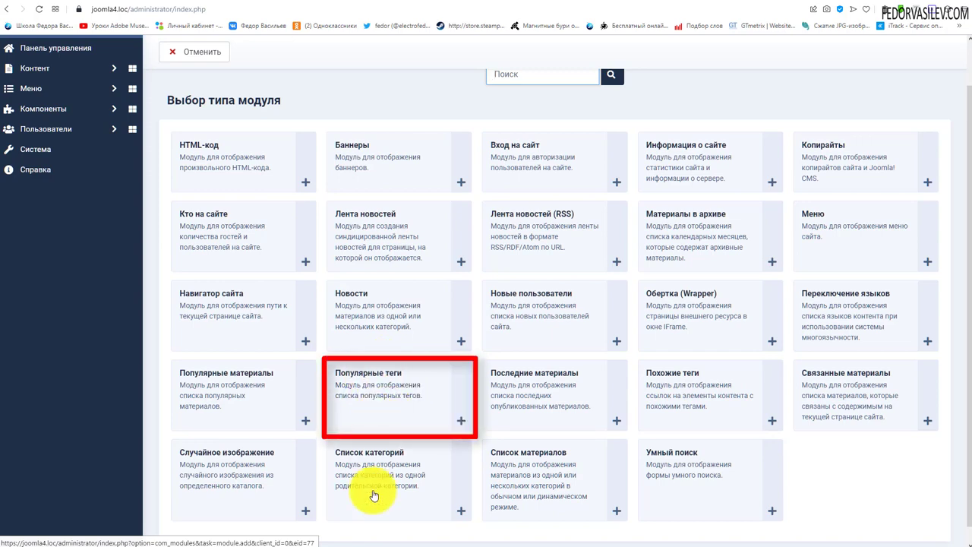
left_click(379, 394)
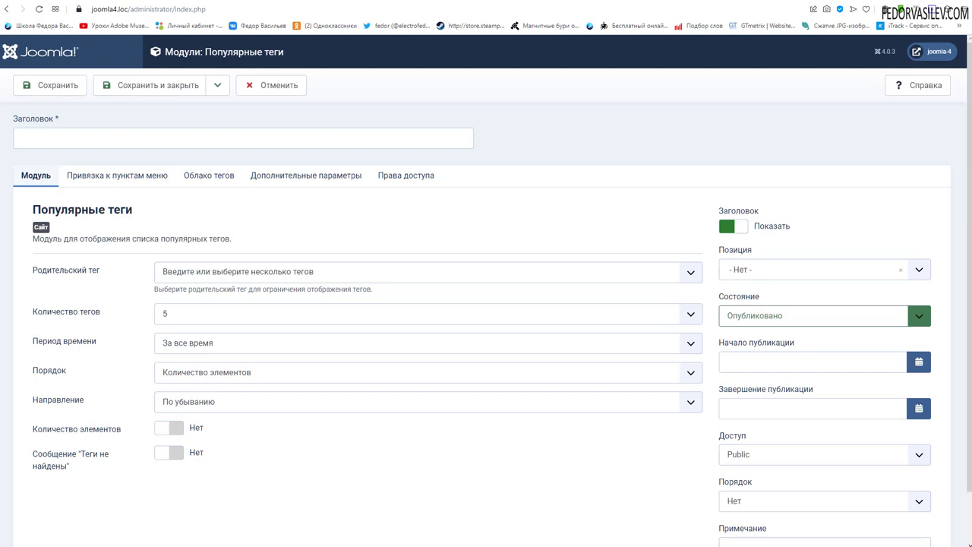
Step: Title the module Популярные теги and assign it to the position Sidebar-right [sidebar-right]
left_click(110, 133)
type("Популярные теги")
key("ctrl+a")
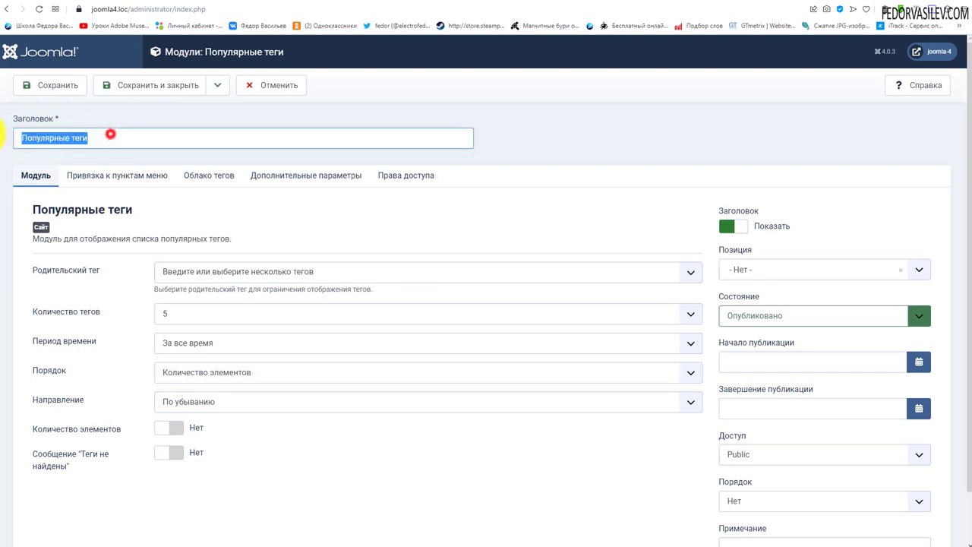
scroll(676, 202, "down", 1)
left_click(749, 210)
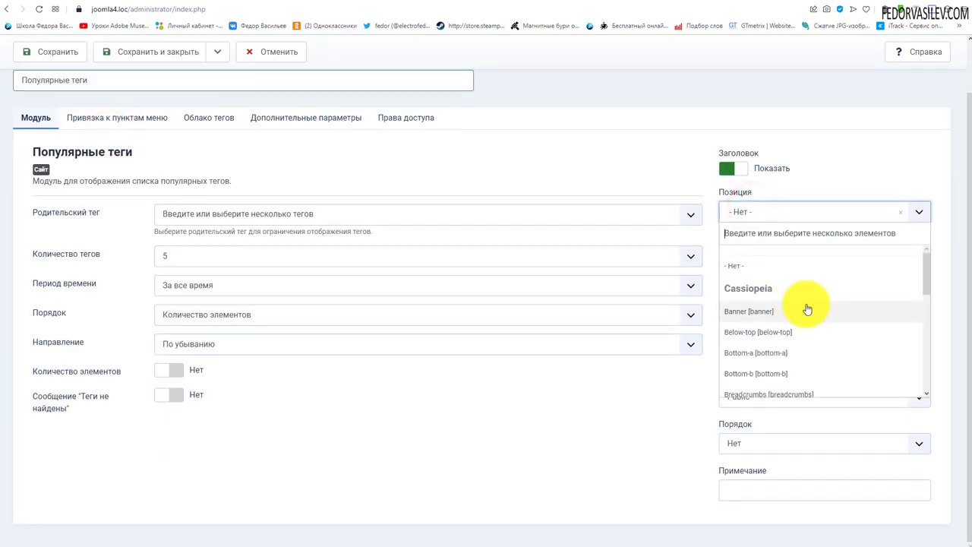
scroll(843, 315, "down", 2)
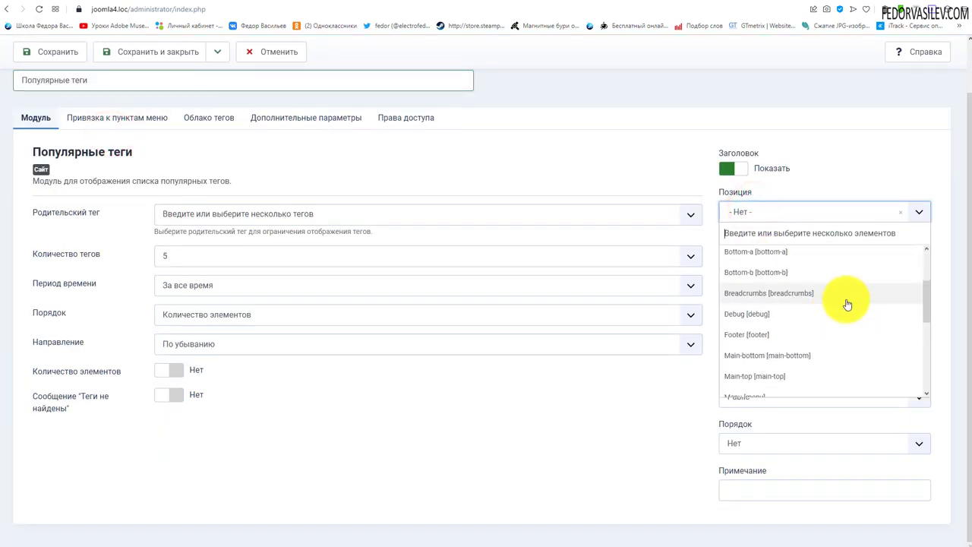
scroll(846, 308, "down", 1)
scroll(848, 303, "down", 1)
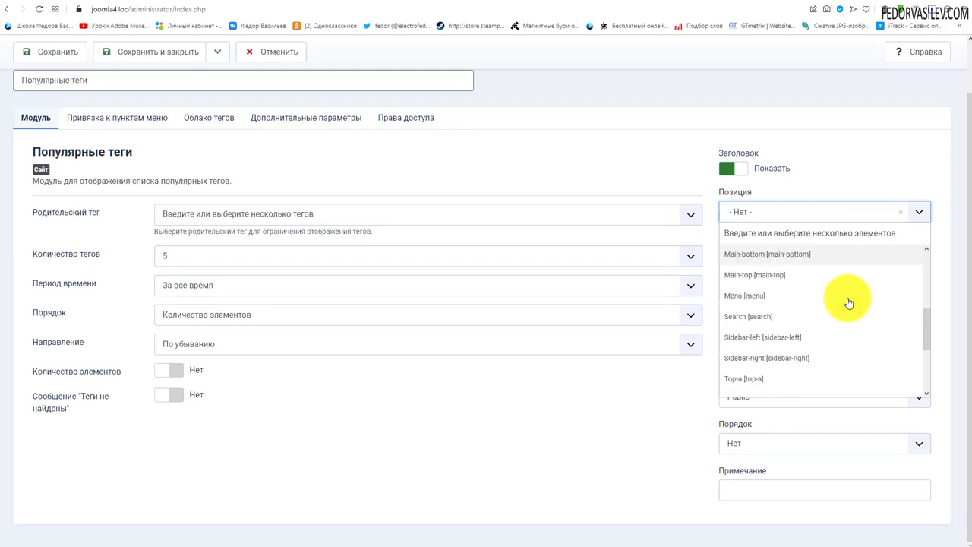
left_click(796, 364)
Step: Review the module's menu assignment, and try Joomla as the Родительский тег before clearing it again
left_click(117, 118)
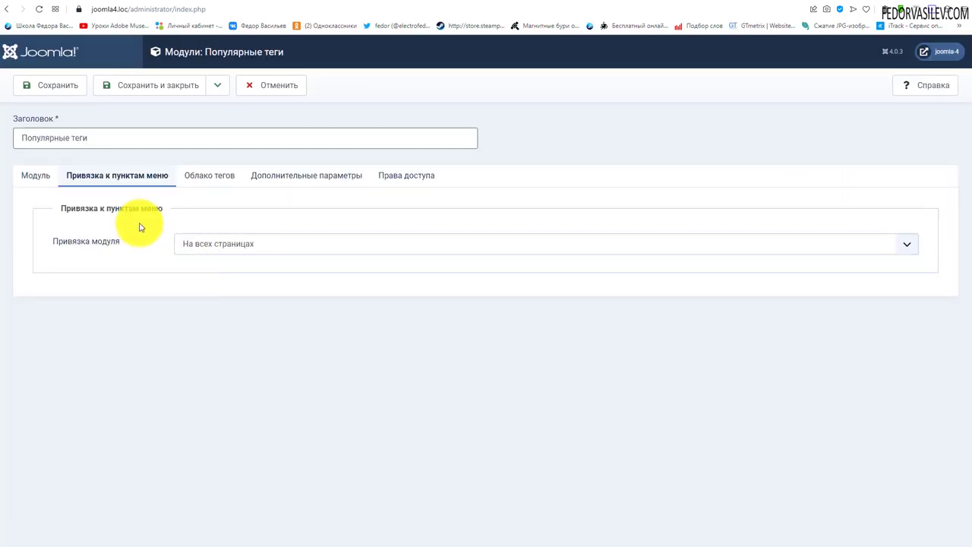
left_click(213, 178)
left_click(233, 271)
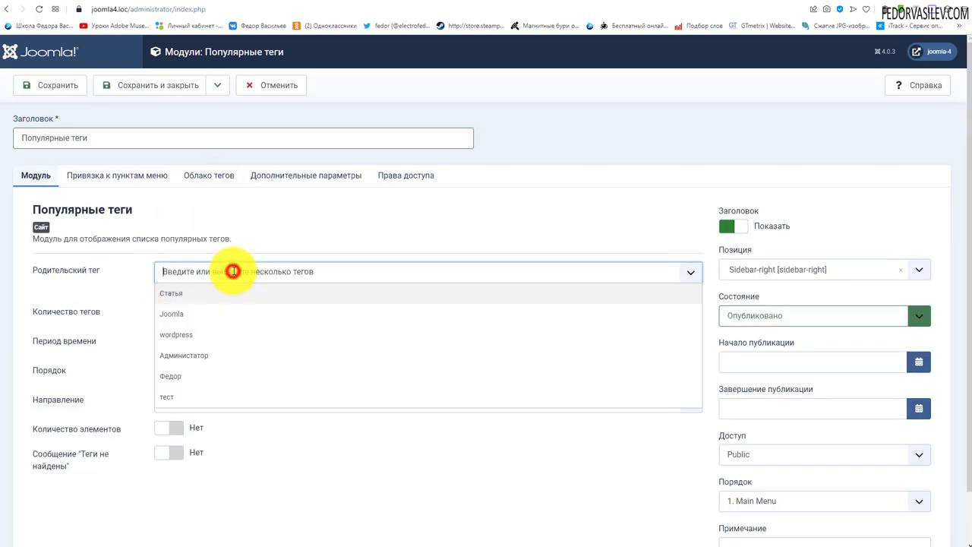
left_click(218, 319)
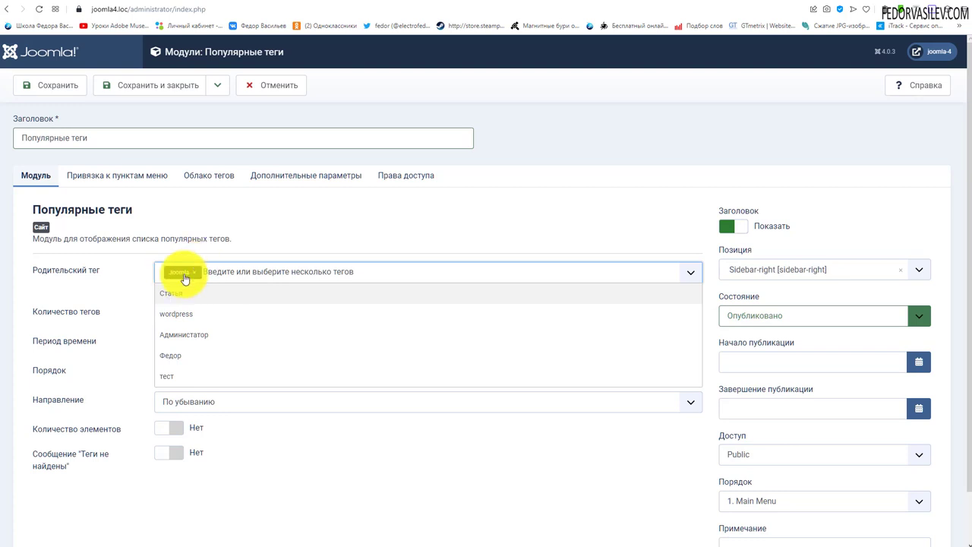
left_click(321, 227)
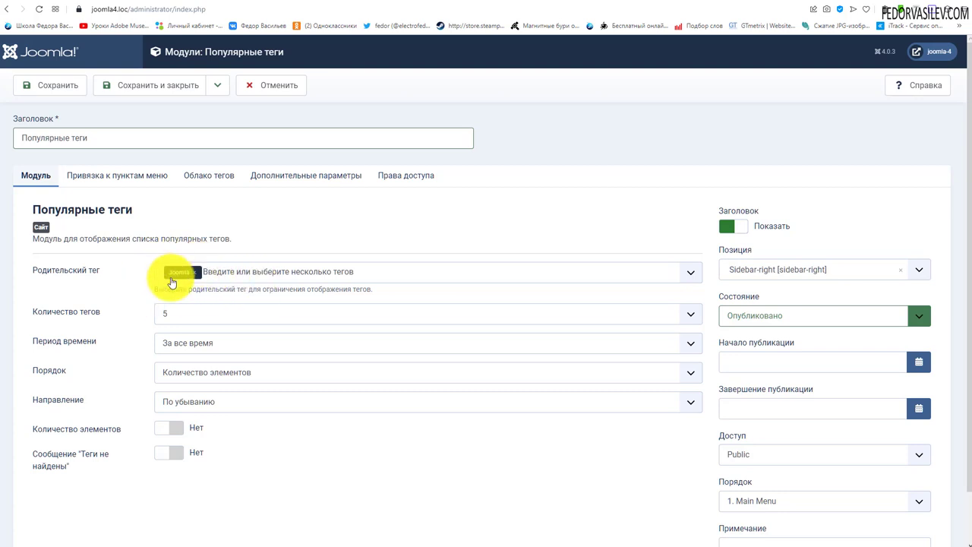
left_click(194, 280)
left_click(194, 275)
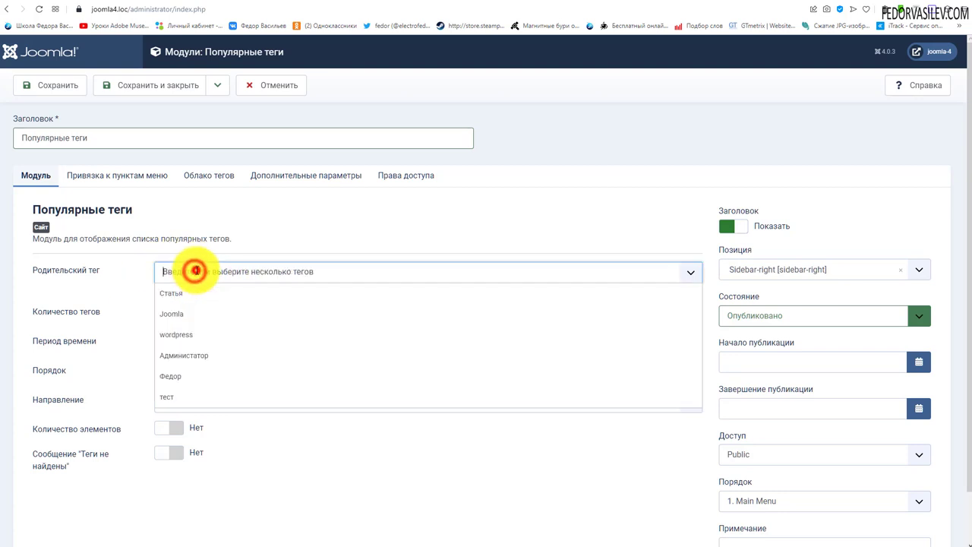
left_click(109, 286)
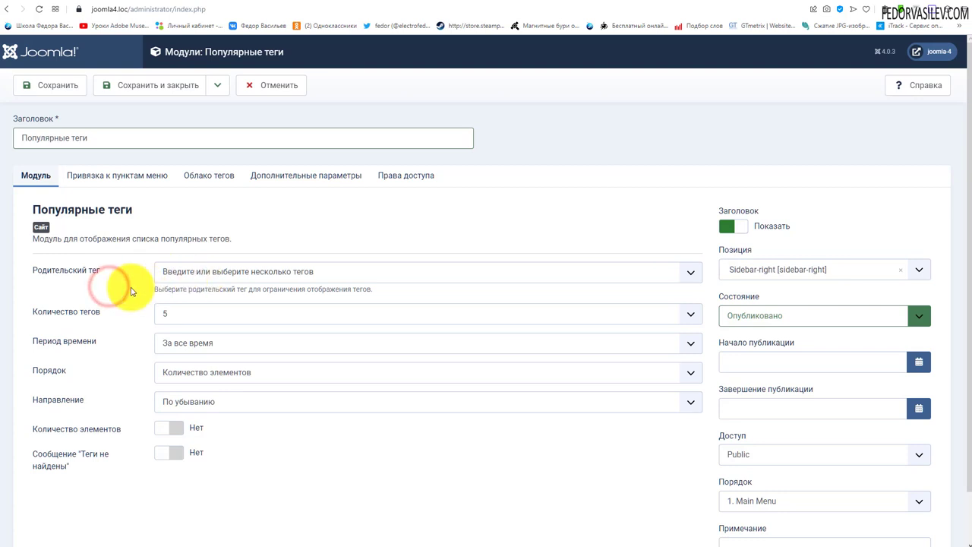
left_click(122, 288)
left_click(104, 291)
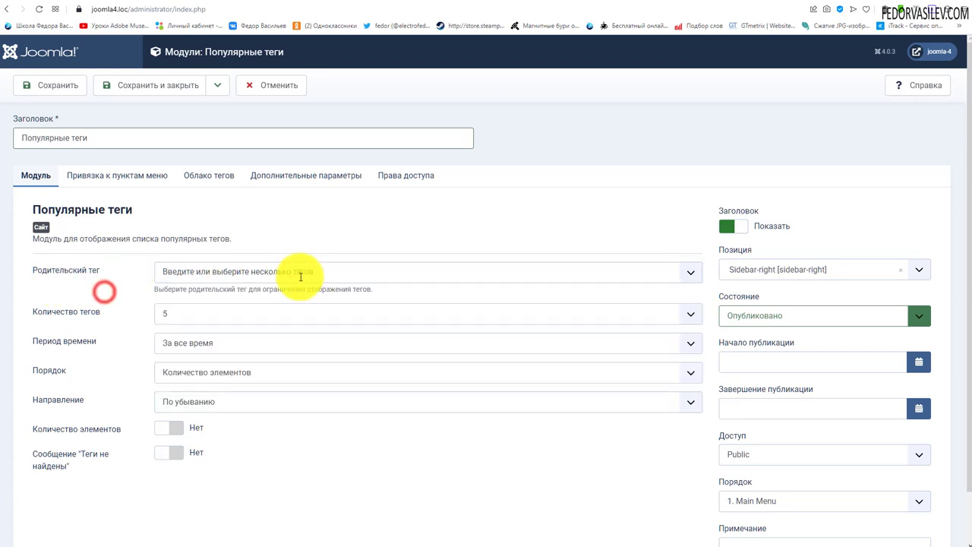
Step: Review the Период времени option and the minimum and maximum font descriptions under Облако тегов
left_click(228, 342)
left_click(110, 349)
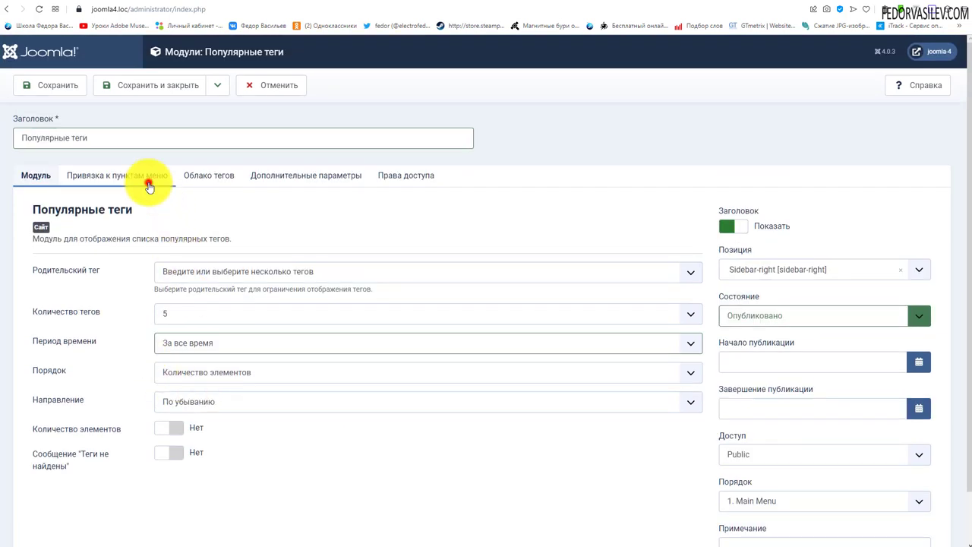
left_click(149, 182)
left_click(203, 180)
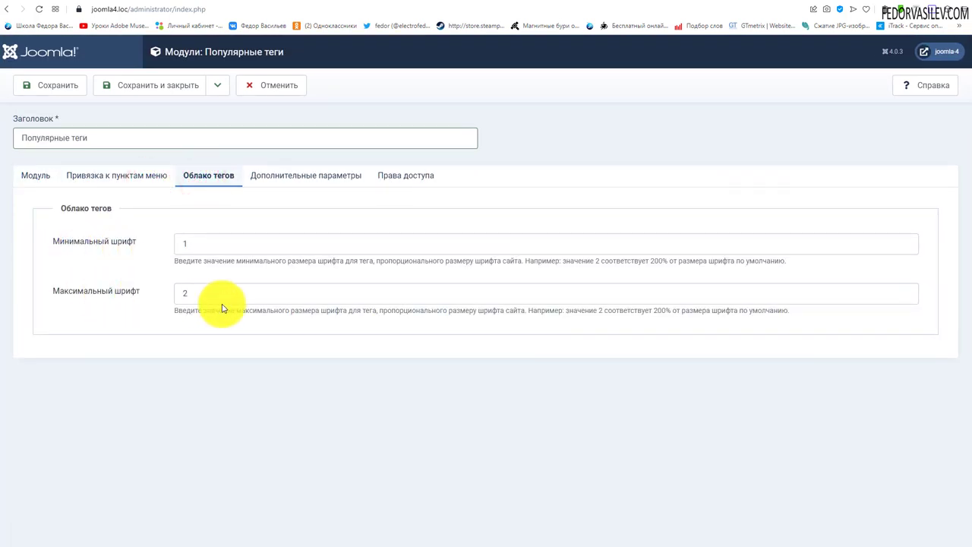
left_click_drag(215, 262, 289, 339)
left_click(289, 334)
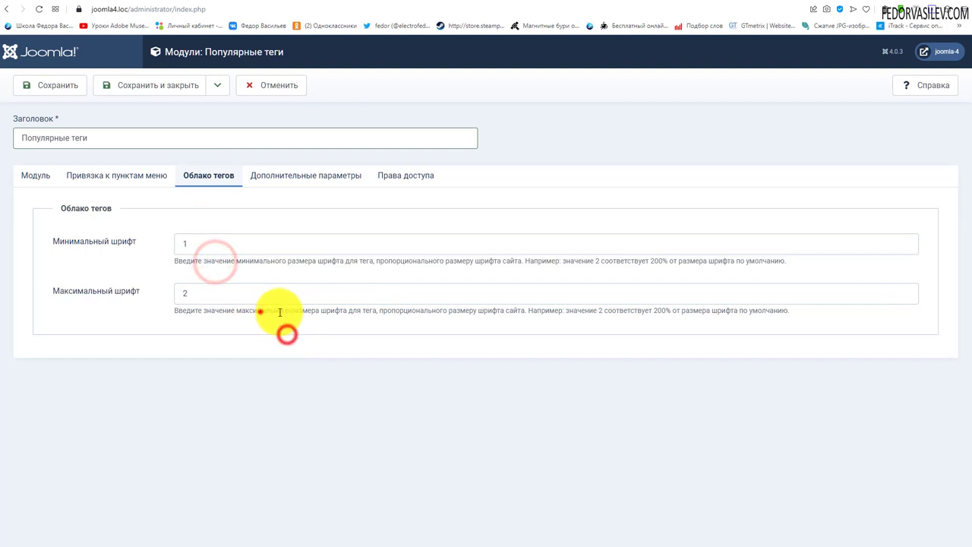
left_click_drag(262, 310, 414, 334)
Step: Open the search on the fedorvasilev.com blog page, and return to examine the module's Минимальный шрифт and Максимальный шрифт fields
left_click(566, 1)
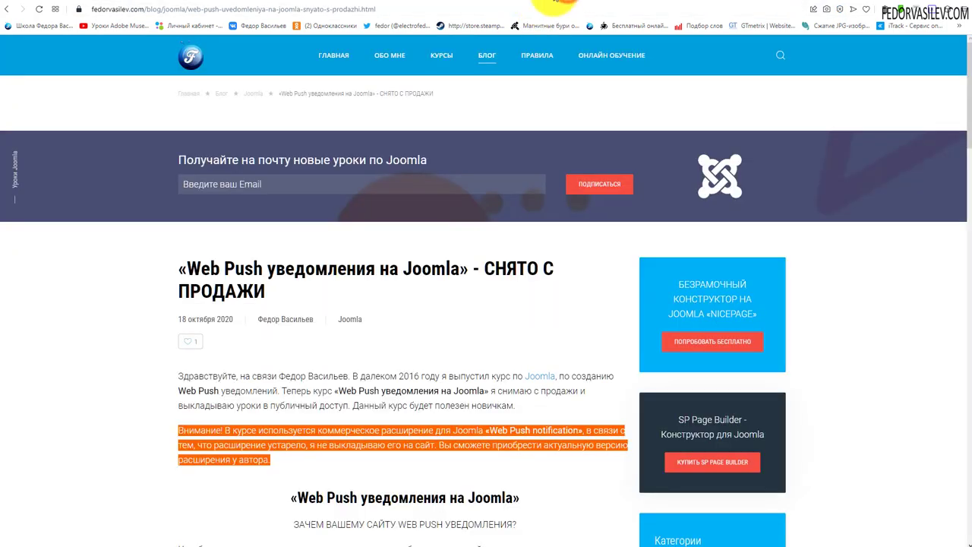
left_click(781, 54)
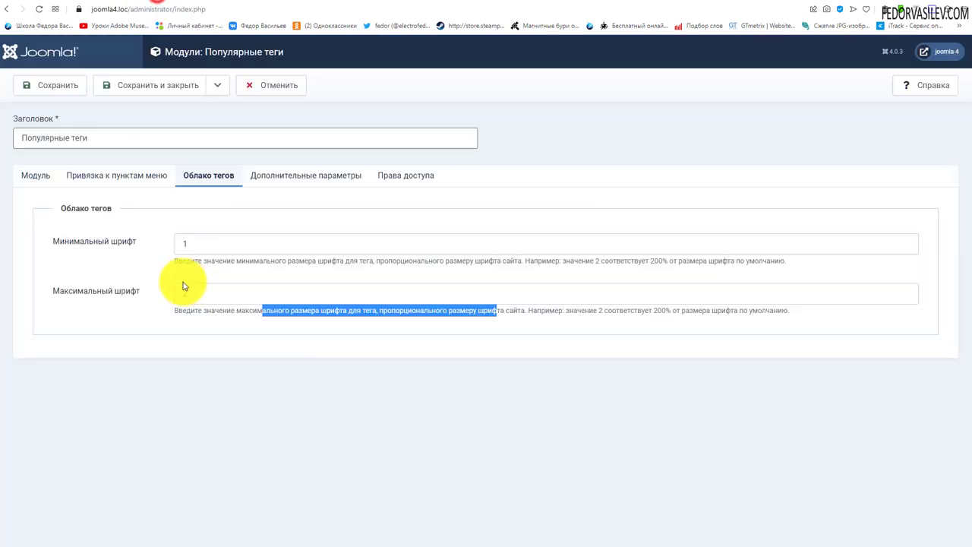
left_click(199, 293)
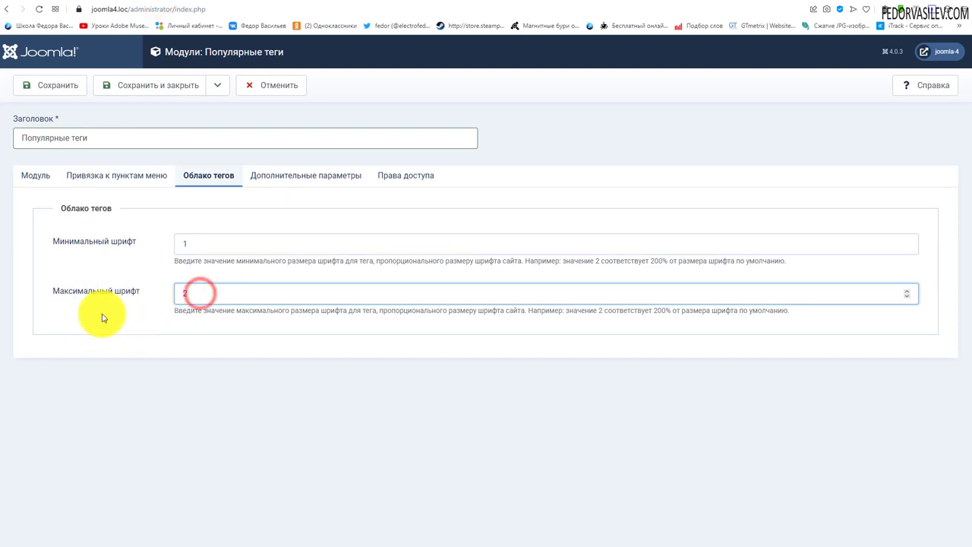
left_click(108, 314)
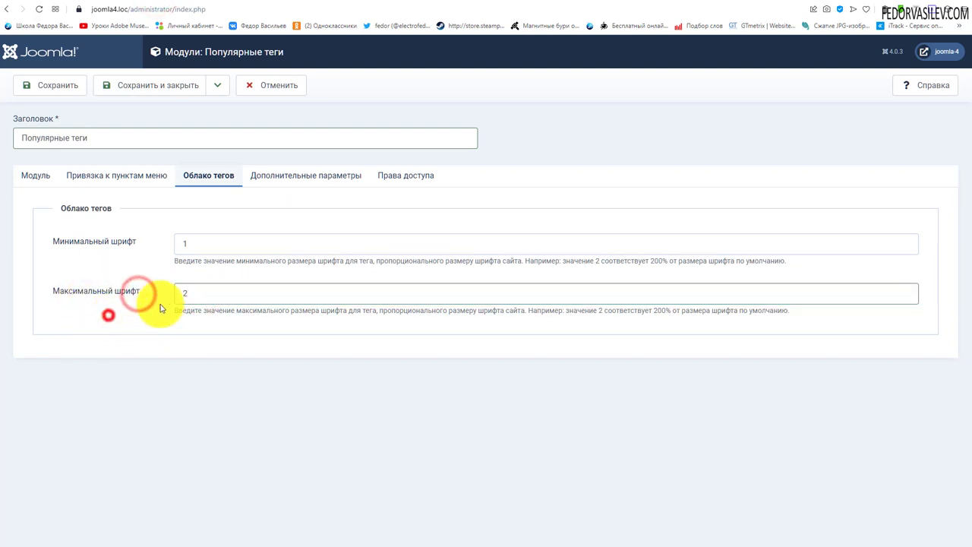
double_click(107, 241)
left_click(96, 304)
double_click(196, 294)
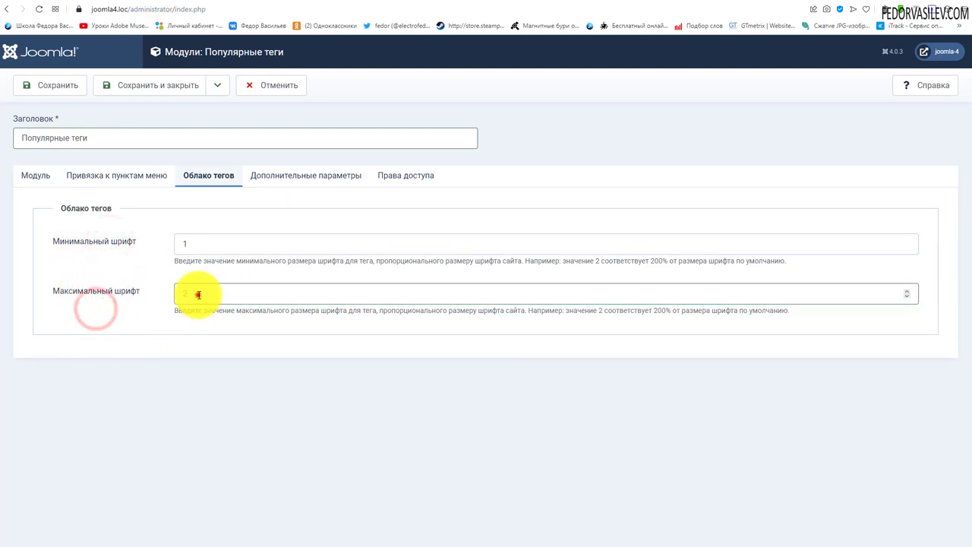
Step: Review the module's Дополнительные параметры and Права доступа settings
left_click(292, 165)
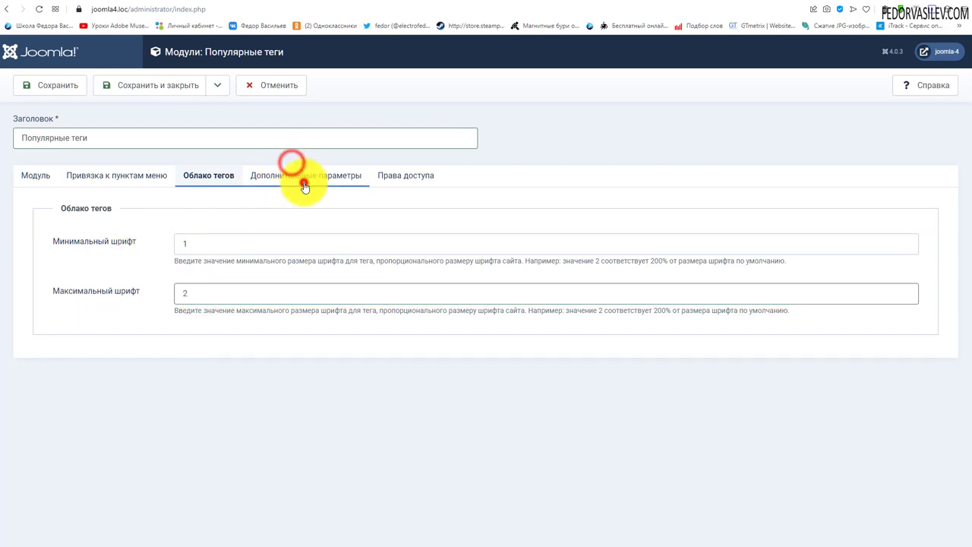
left_click(303, 182)
left_click(405, 175)
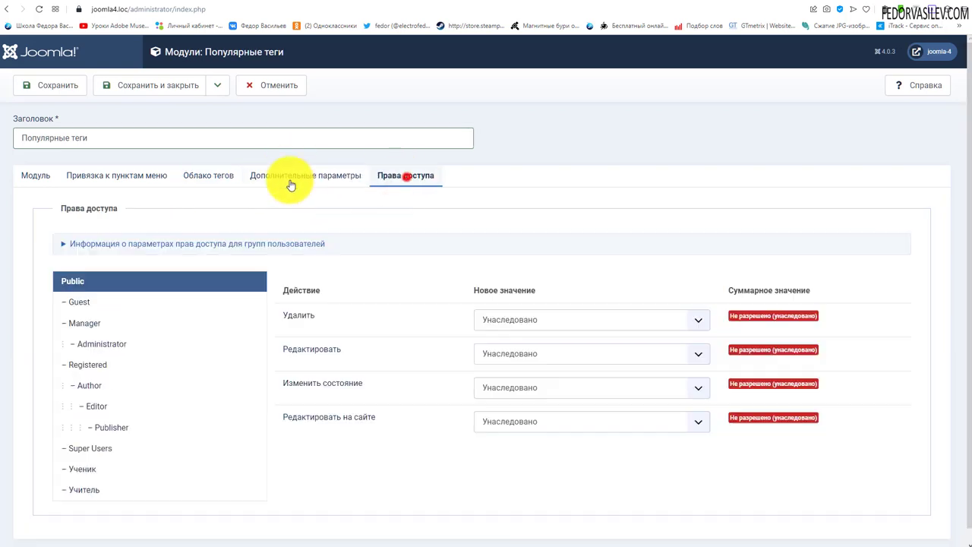
Step: Save the Популярные теги module and reload the site's Метки page to check it
left_click(44, 174)
left_click(49, 85)
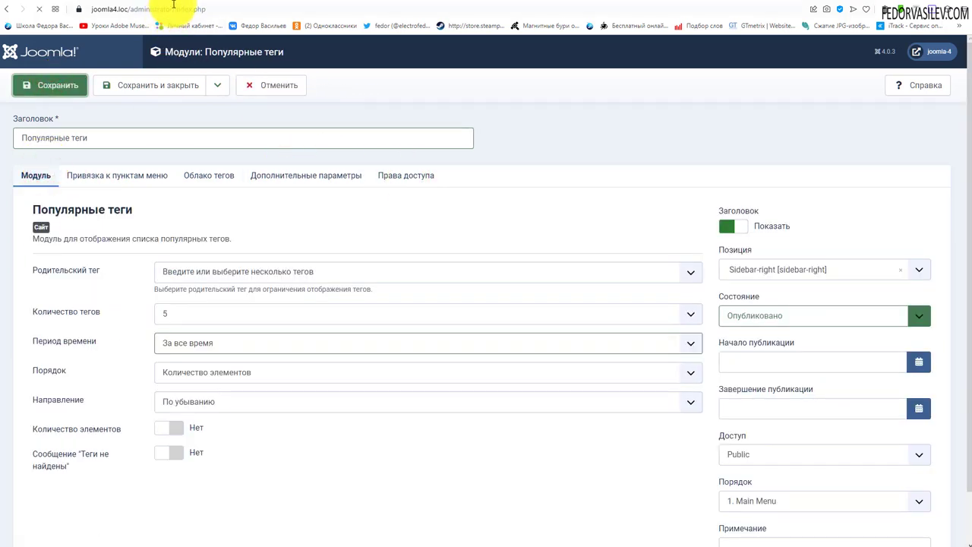
key("ctrl+Tab")
left_click(42, 10)
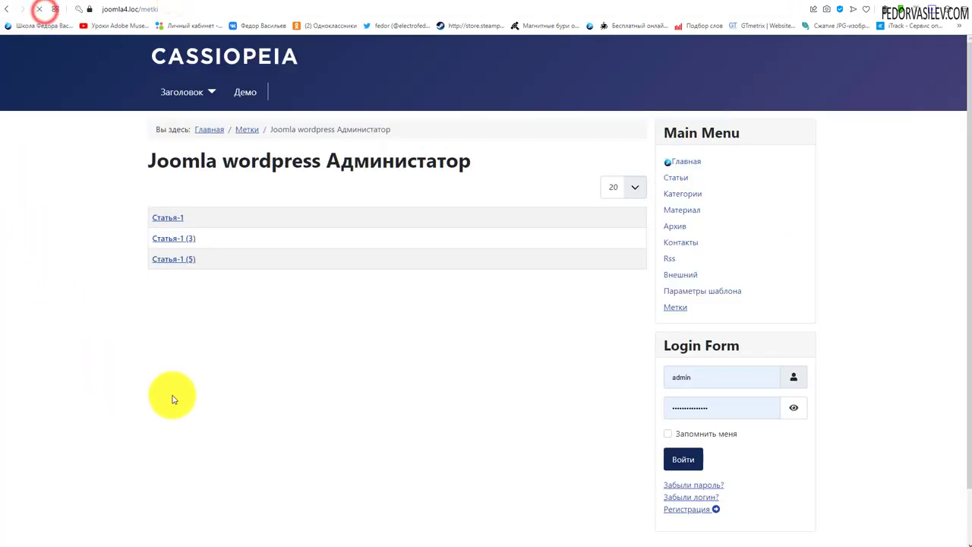
Step: Enable the Количество элементов option in the Популярные теги module, save it, and reload the site's Метки page
scroll(375, 347, "down", 3)
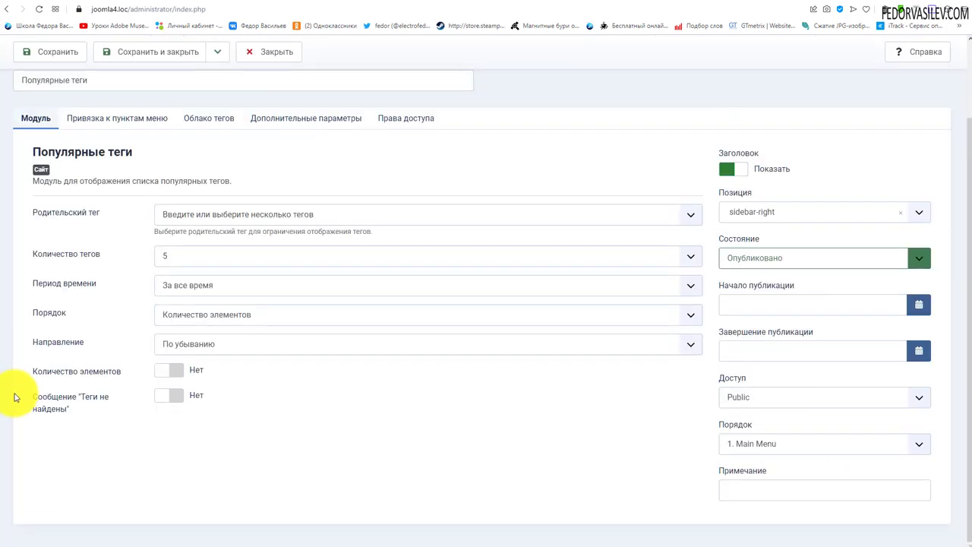
left_click(167, 369)
scroll(151, 422, "up", 2)
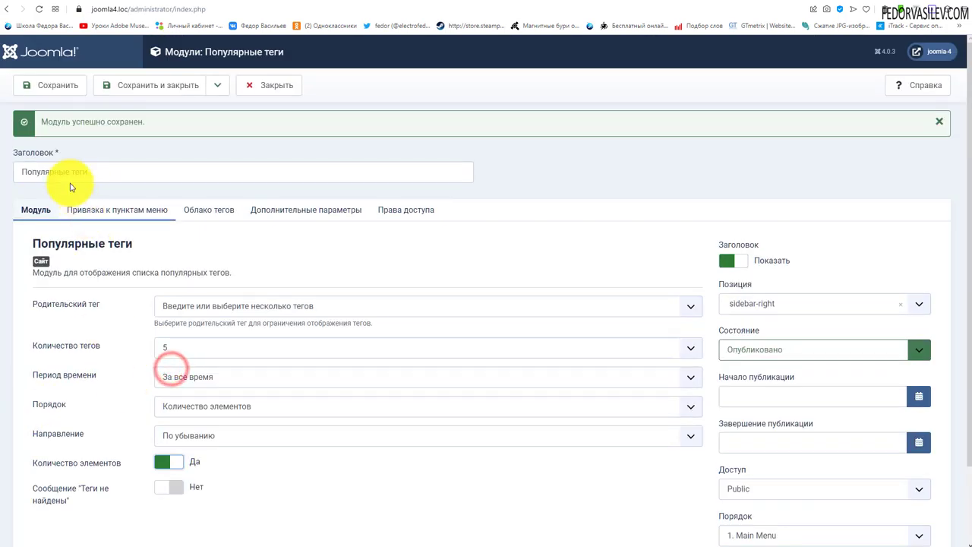
left_click(53, 83)
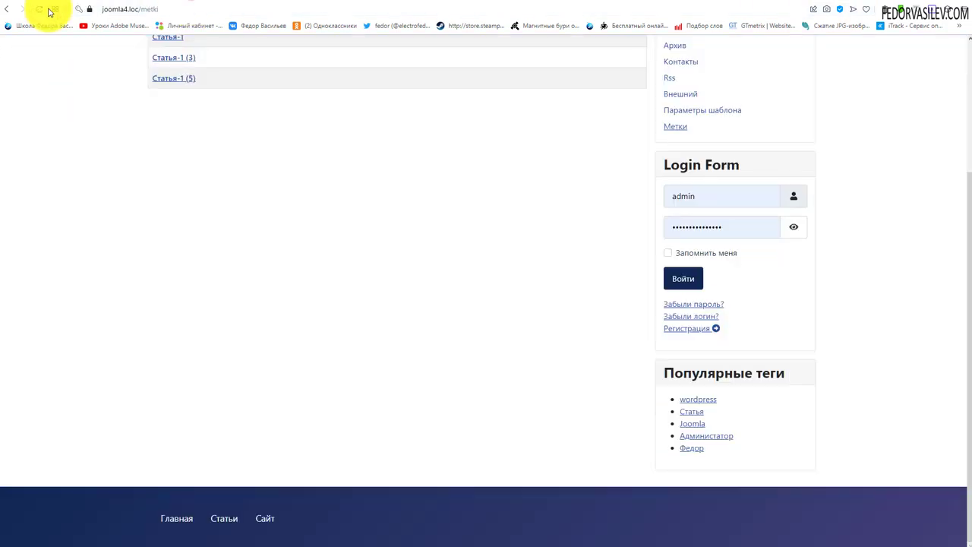
left_click(39, 9)
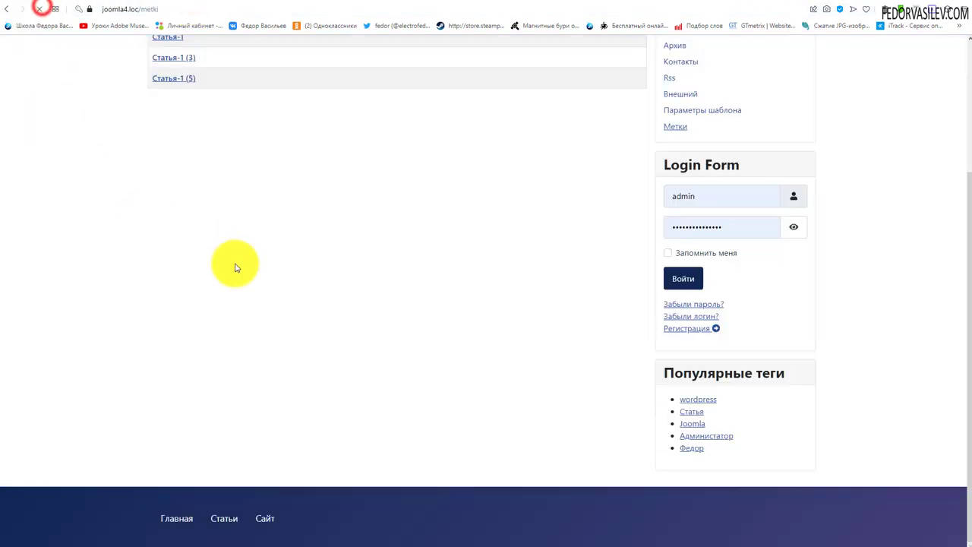
Step: Open the Статья tag from the site's Популярные теги module and review its tagged articles alongside the module
left_click(689, 414)
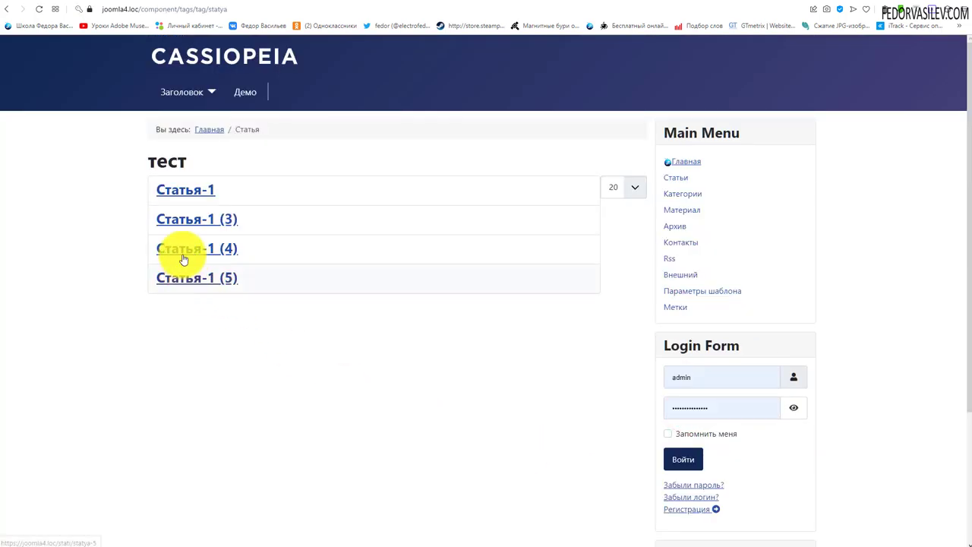
scroll(167, 278, "down", 3)
scroll(174, 200, "up", 3)
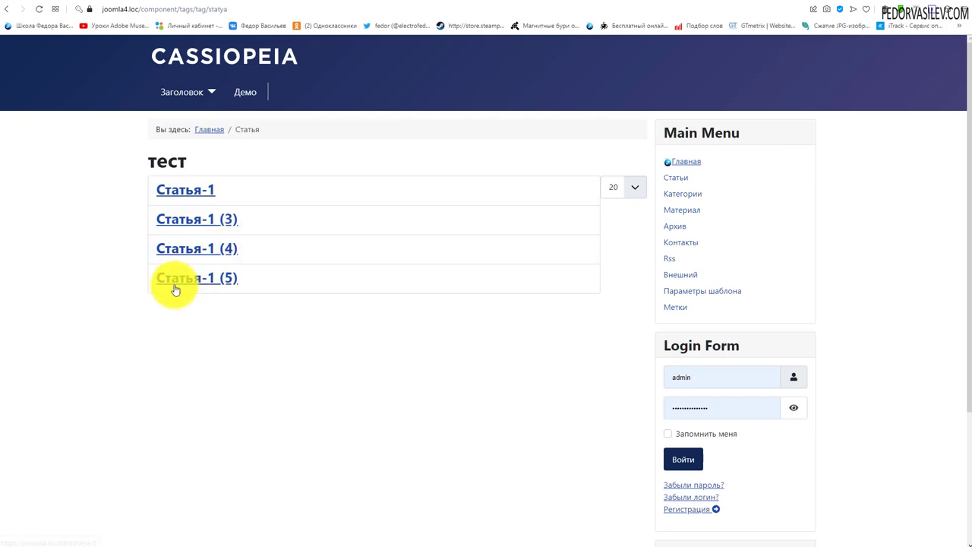
scroll(168, 274, "down", 2)
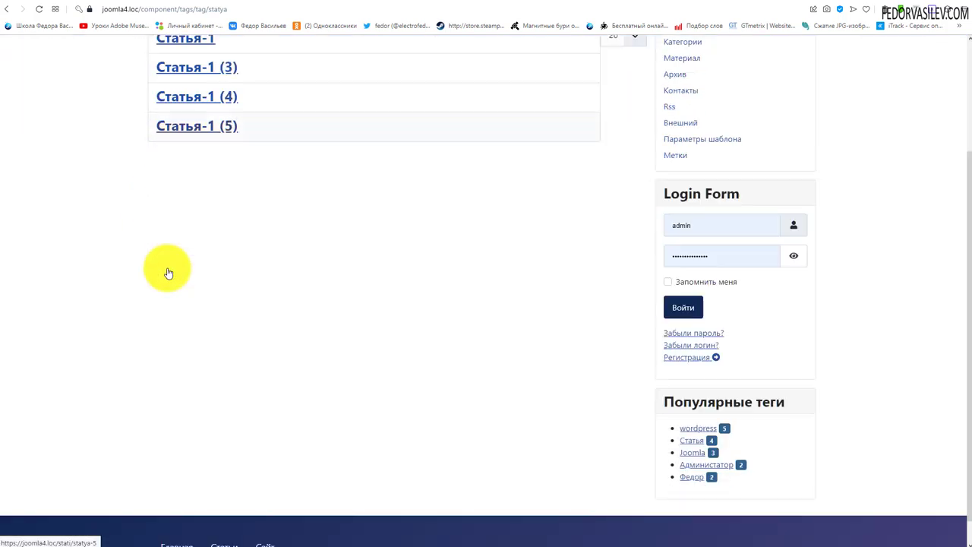
scroll(168, 273, "up", 2)
Step: Open the article Статья-1 (5) from the tag's list and look through its page and tags
left_click(169, 279)
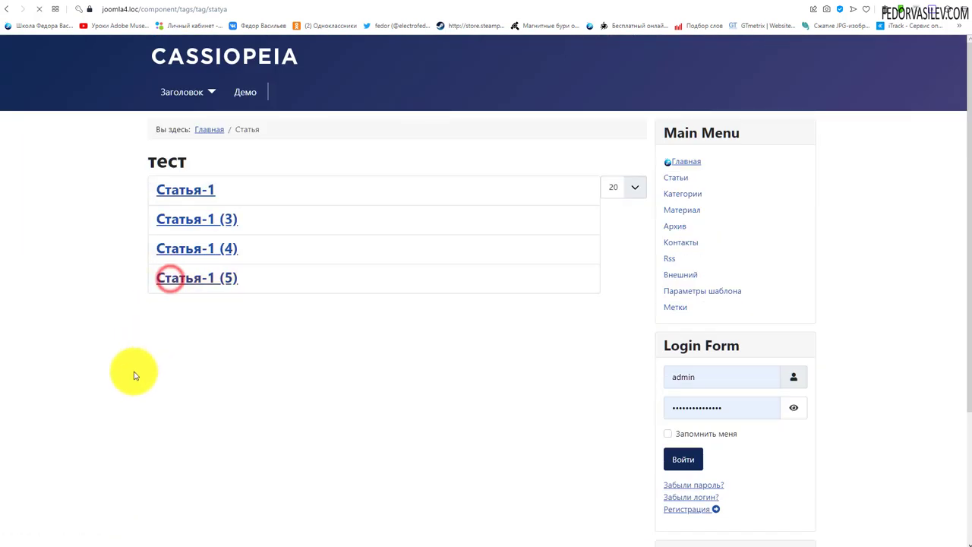
scroll(135, 372, "down", 3)
scroll(470, 278, "up", 3)
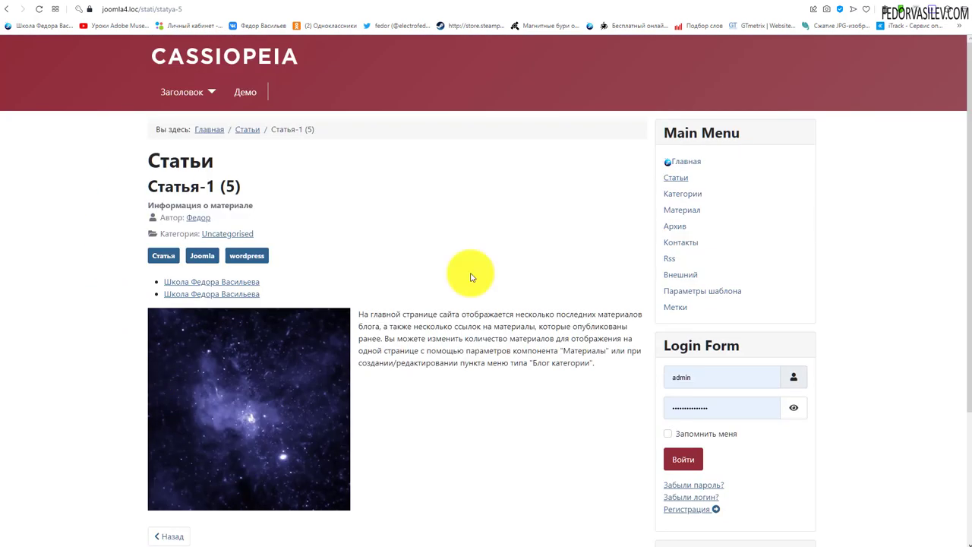
scroll(680, 436, "down", 3)
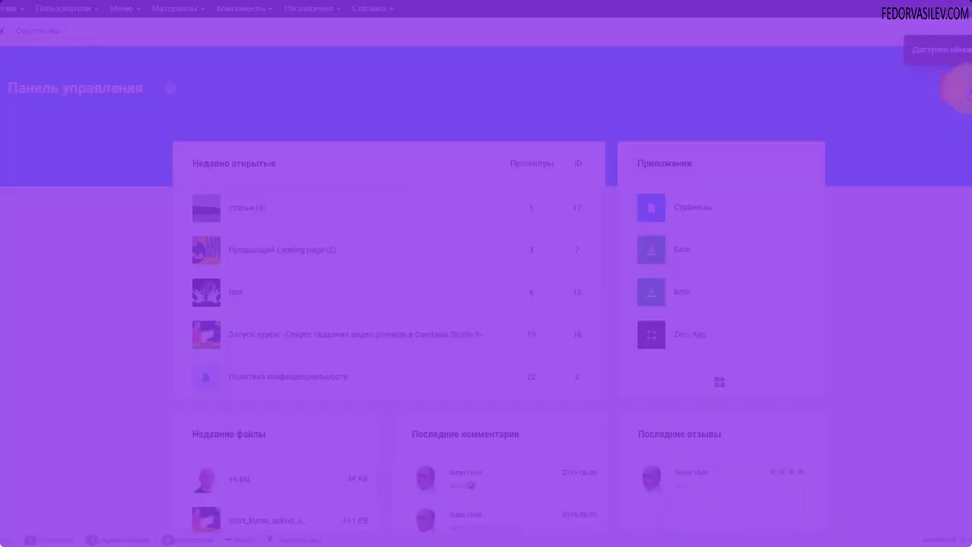
left_click(963, 95)
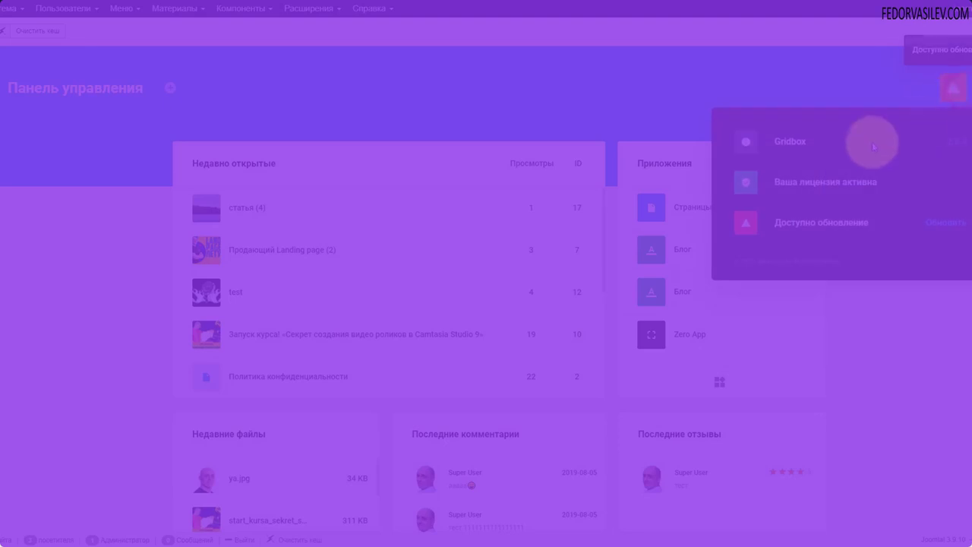